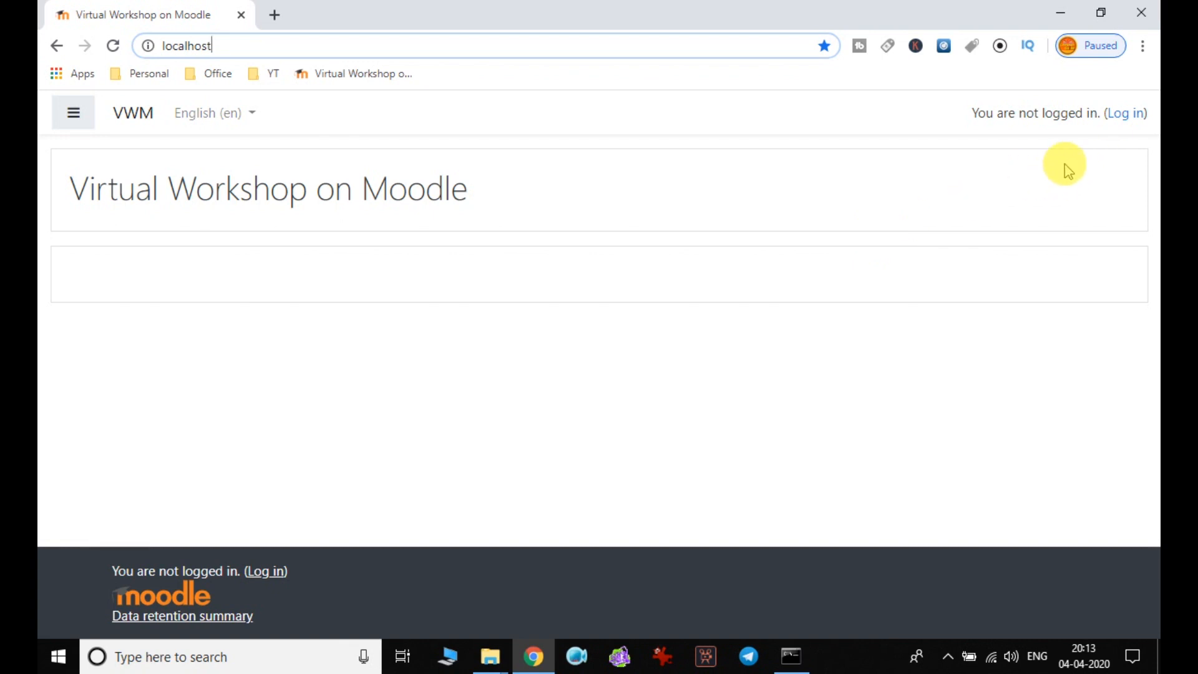
Step: Log in to the Moodle site with the saved username and password and reload the page to reach the dashboard
{"action": "left_click", "coordinate": [1130, 120]}
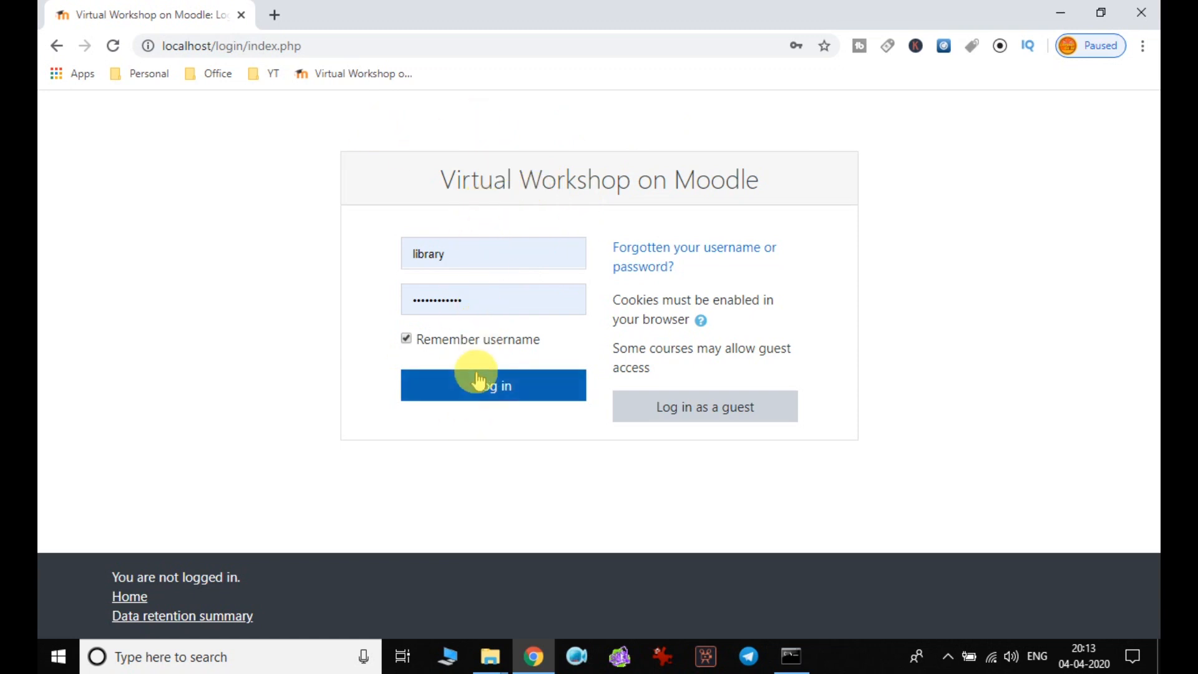
{"action": "left_click", "coordinate": [520, 389]}
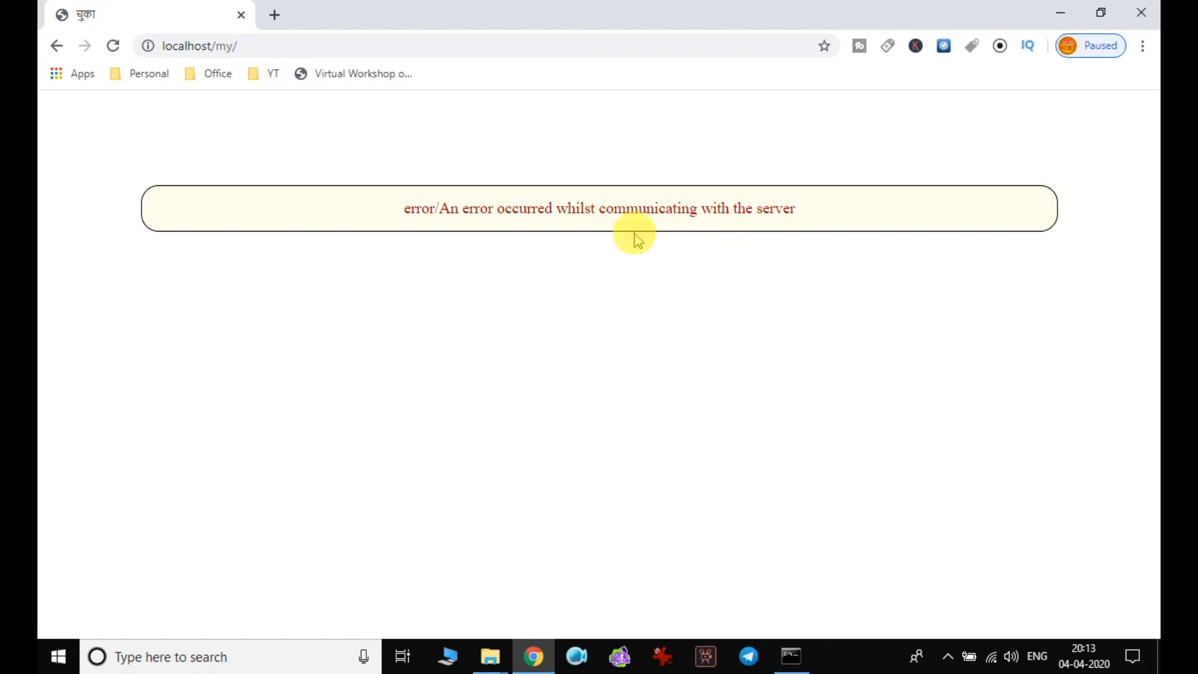
{"action": "left_click", "coordinate": [113, 45]}
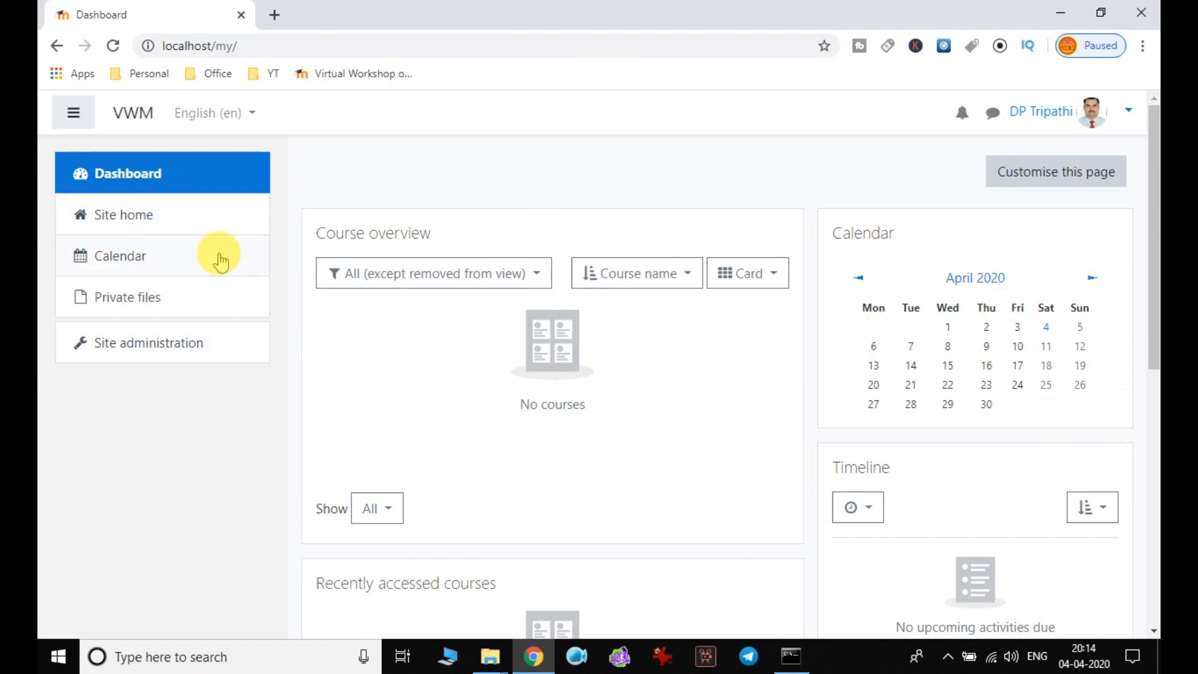
Step: Examine the dashboard blocks, from Course overview and Calendar down to Private files, Online users and Latest badges
{"action": "mouse_move", "coordinate": [1147, 164]}
{"action": "left_mouse_down"}
{"action": "mouse_move", "coordinate": [1136, 422]}
{"action": "mouse_move", "coordinate": [1153, 315]}
{"action": "mouse_move", "coordinate": [1154, 150]}
{"action": "left_mouse_up"}
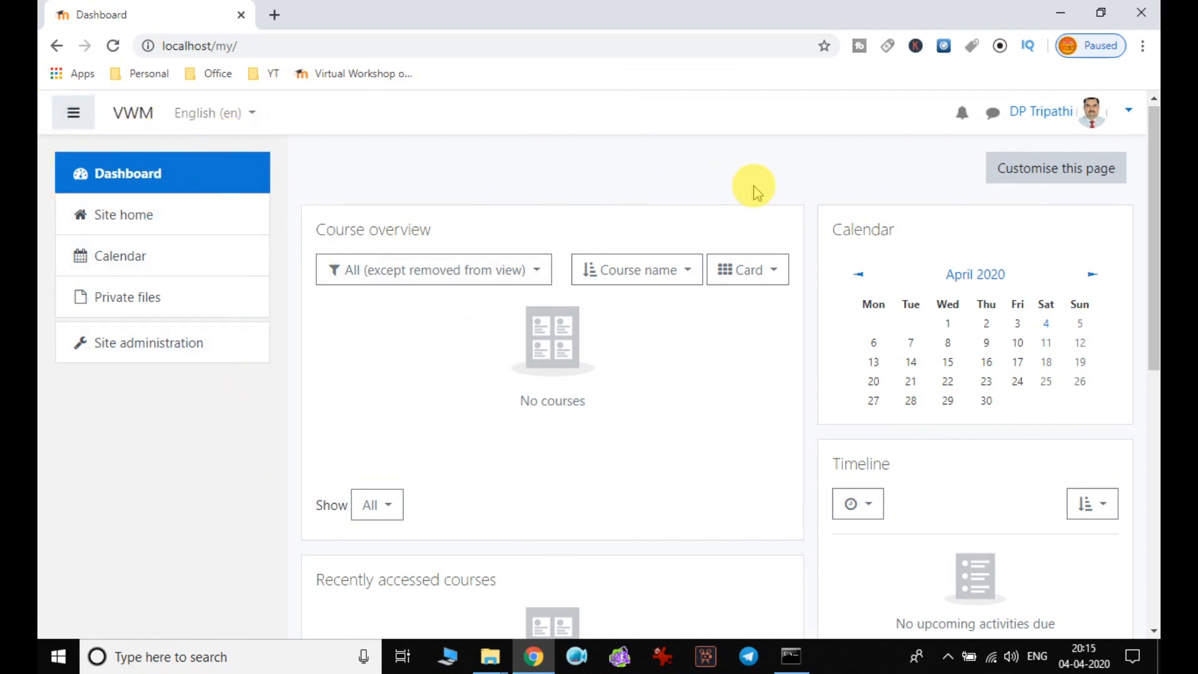
{"action": "scroll", "coordinate": [468, 482], "scroll_direction": "down", "scroll_amount": 4}
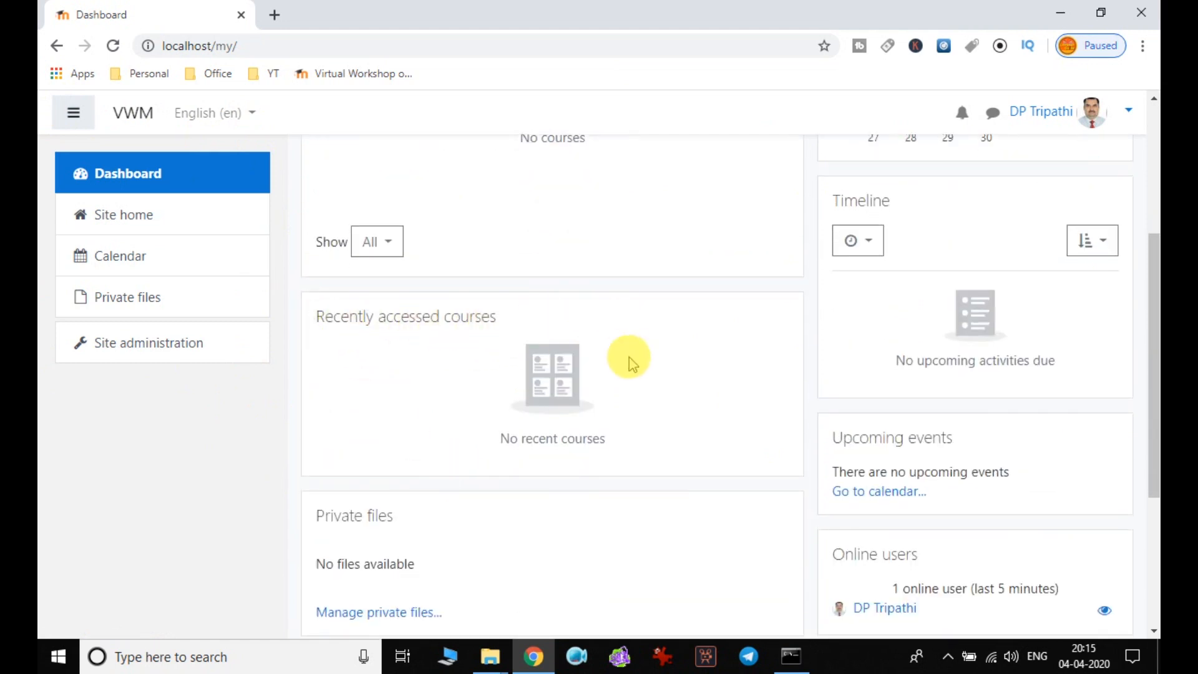
{"action": "scroll", "coordinate": [629, 361], "scroll_direction": "down", "scroll_amount": 2}
{"action": "scroll", "coordinate": [629, 361], "scroll_direction": "down", "scroll_amount": 2}
{"action": "scroll", "coordinate": [556, 396], "scroll_direction": "up", "scroll_amount": 8}
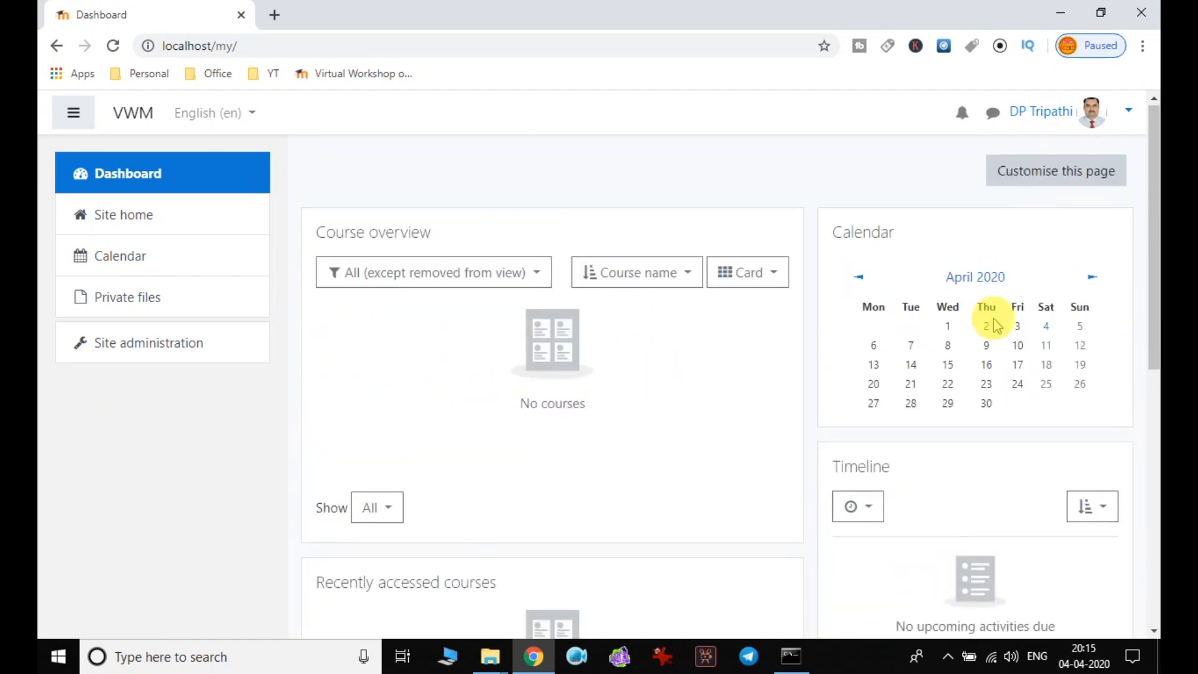
{"action": "scroll", "coordinate": [1061, 441], "scroll_direction": "down", "scroll_amount": 4}
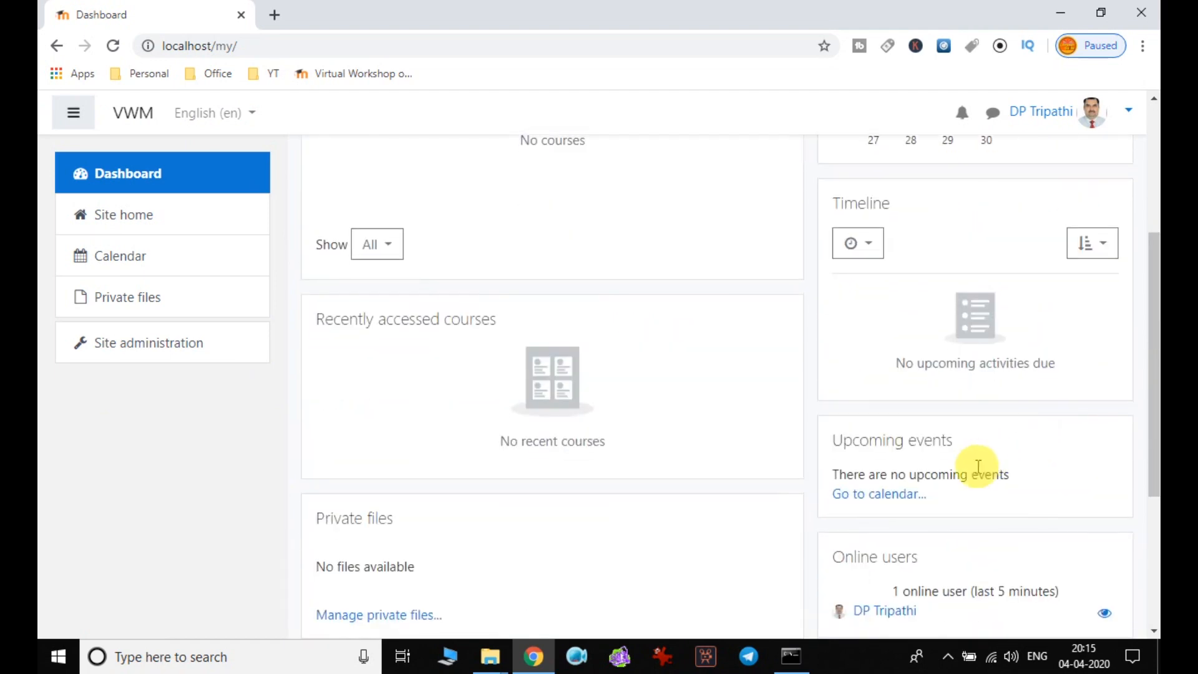
{"action": "scroll", "coordinate": [1055, 440], "scroll_direction": "down", "scroll_amount": 3}
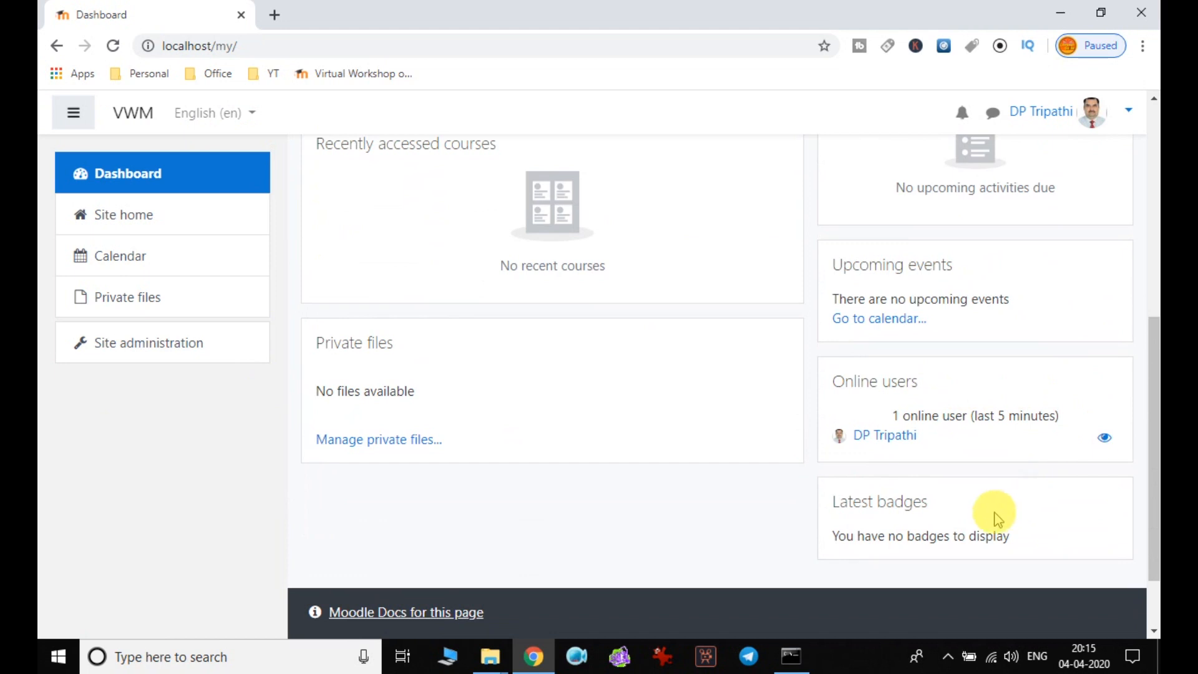
{"action": "scroll", "coordinate": [1123, 506], "scroll_direction": "down", "scroll_amount": 2}
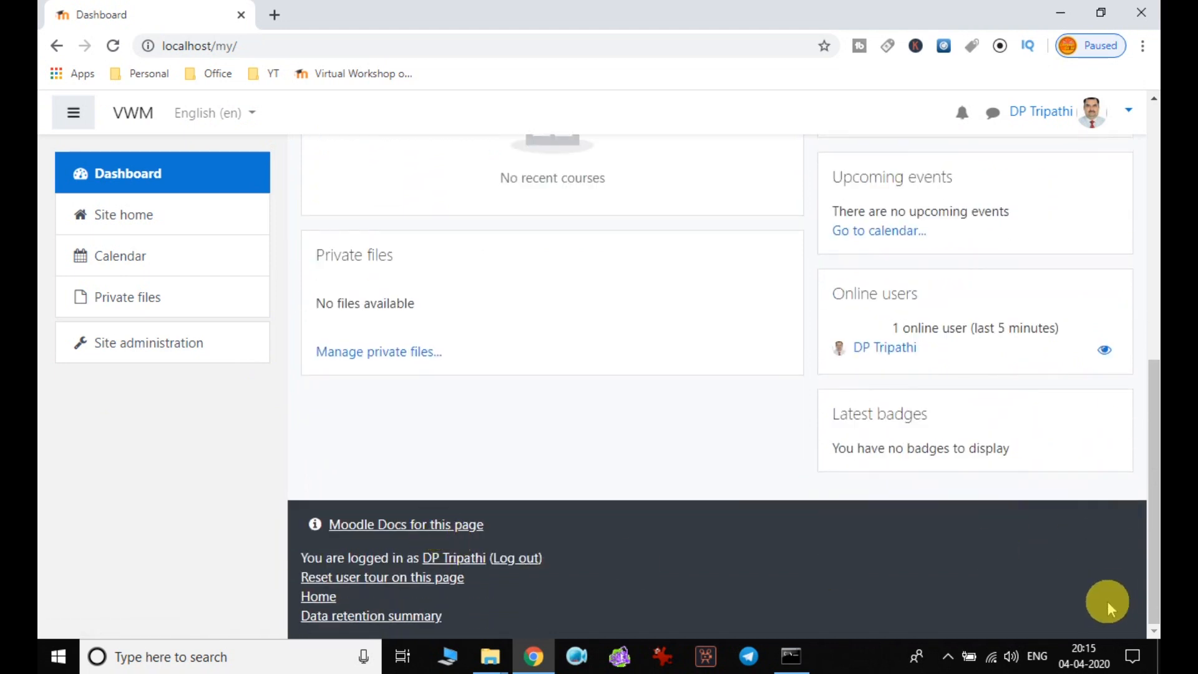
{"action": "scroll", "coordinate": [861, 496], "scroll_direction": "up", "scroll_amount": 2}
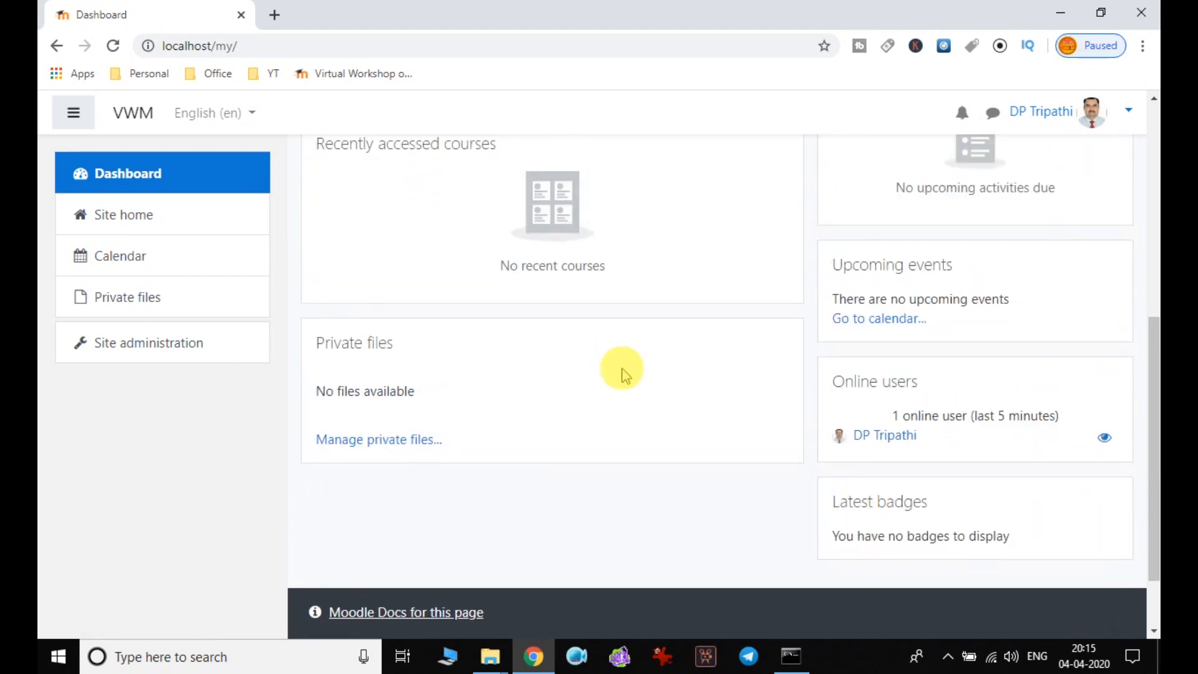
{"action": "scroll", "coordinate": [638, 377], "scroll_direction": "up", "scroll_amount": 7}
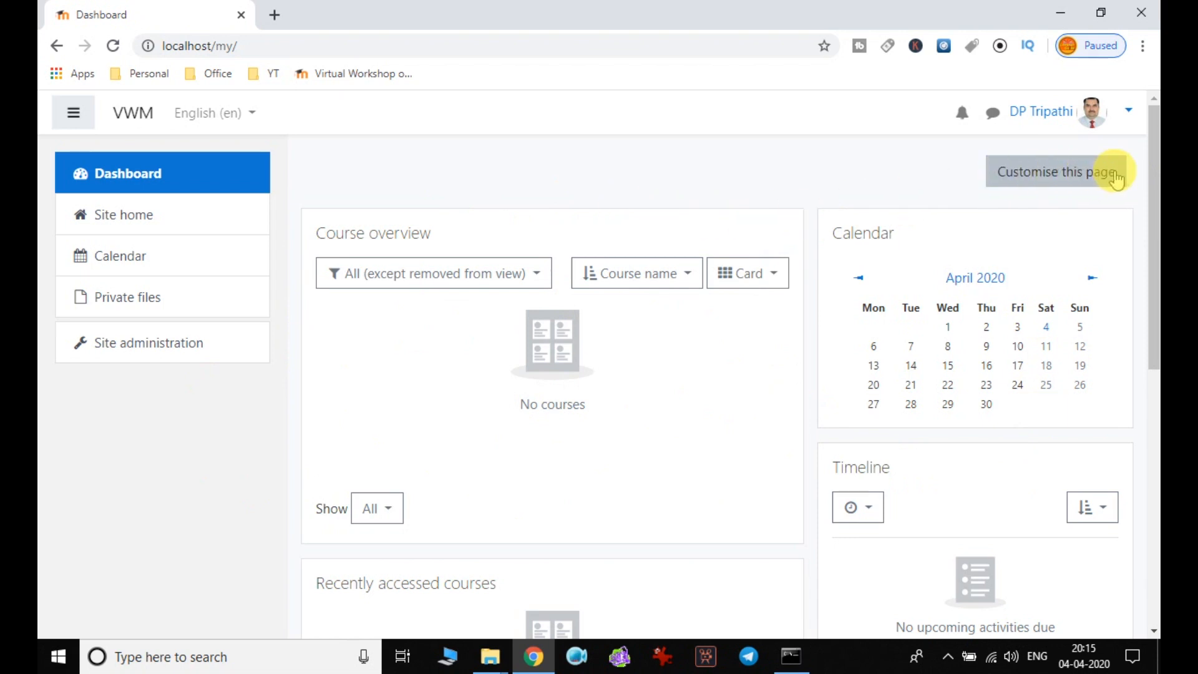
Step: Turn on customising for the dashboard page and look over the controls of its blocks
{"action": "left_click", "coordinate": [1071, 179]}
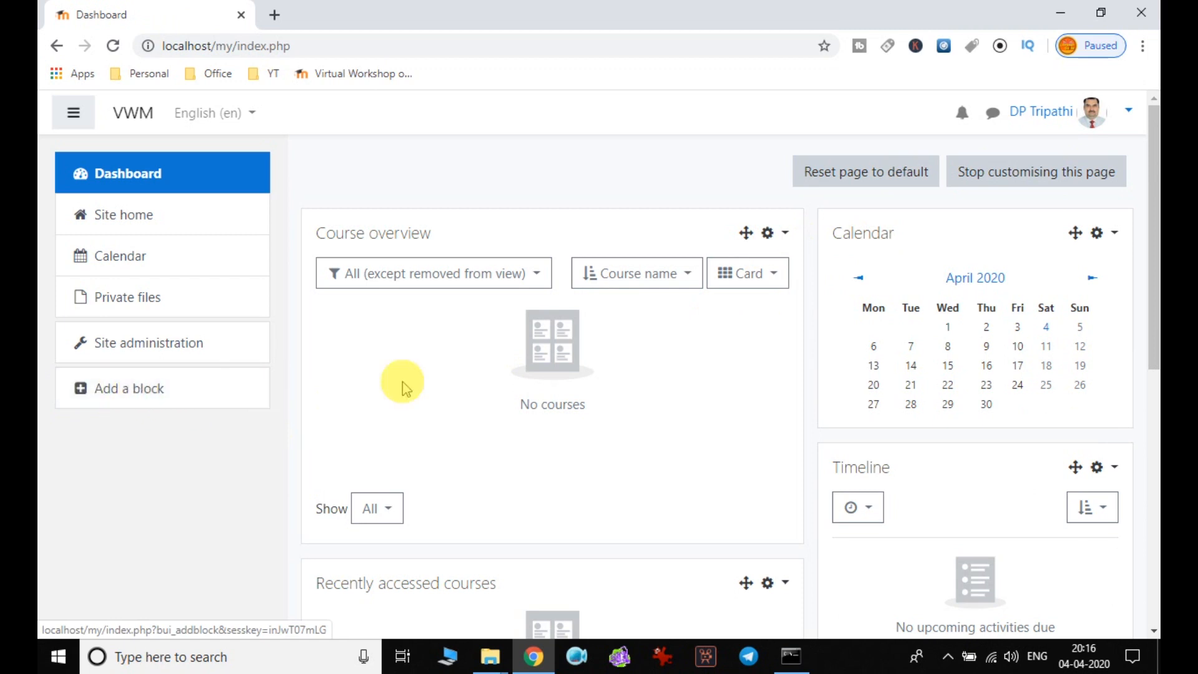
{"action": "scroll", "coordinate": [851, 387], "scroll_direction": "down", "scroll_amount": 2}
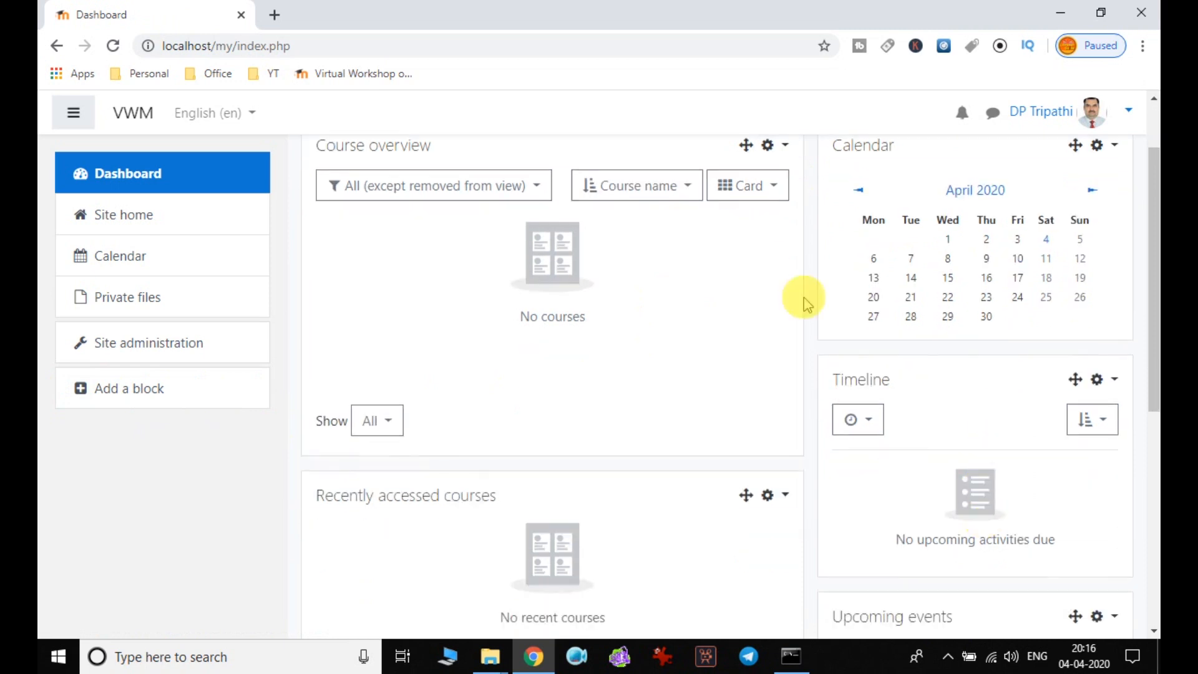
{"action": "scroll", "coordinate": [755, 243], "scroll_direction": "up", "scroll_amount": 2}
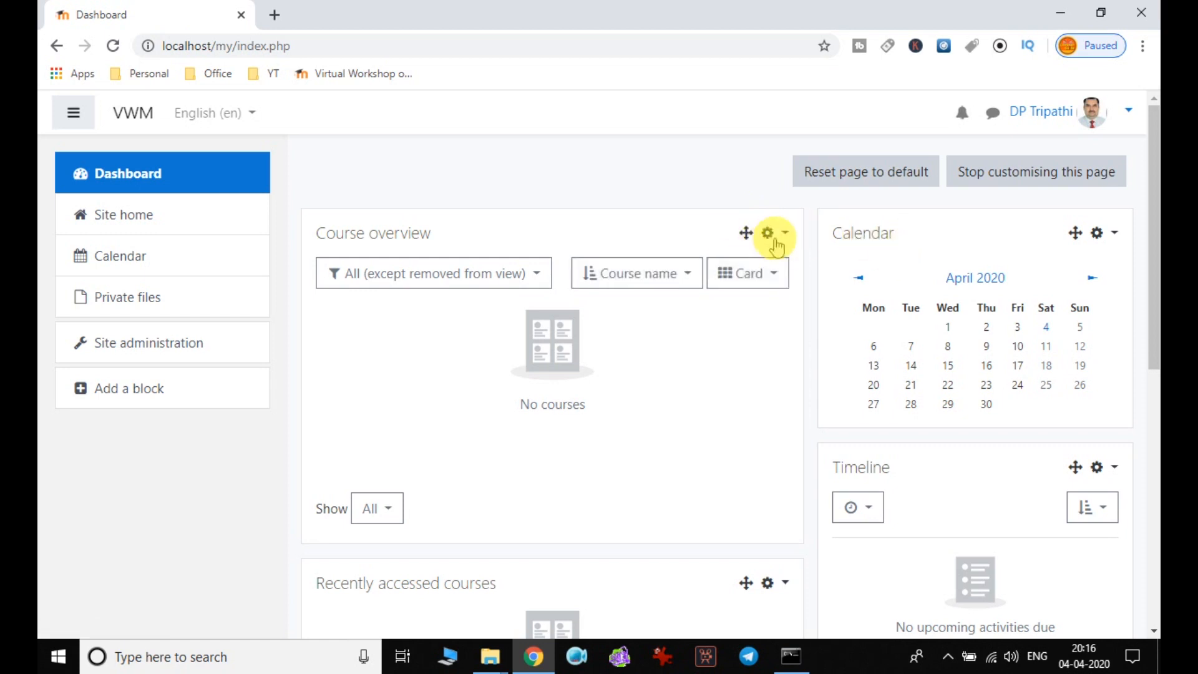
{"action": "scroll", "coordinate": [1035, 494], "scroll_direction": "down", "scroll_amount": 8}
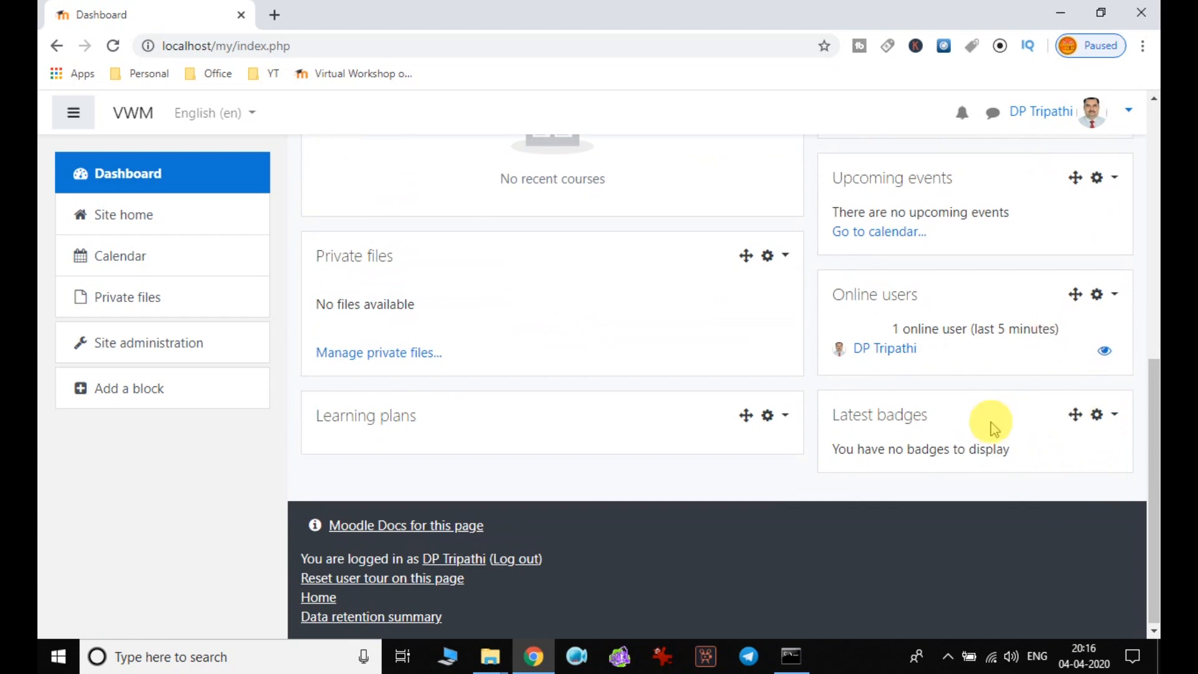
{"action": "scroll", "coordinate": [992, 424], "scroll_direction": "up", "scroll_amount": 7}
{"action": "scroll", "coordinate": [992, 424], "scroll_direction": "up", "scroll_amount": 2}
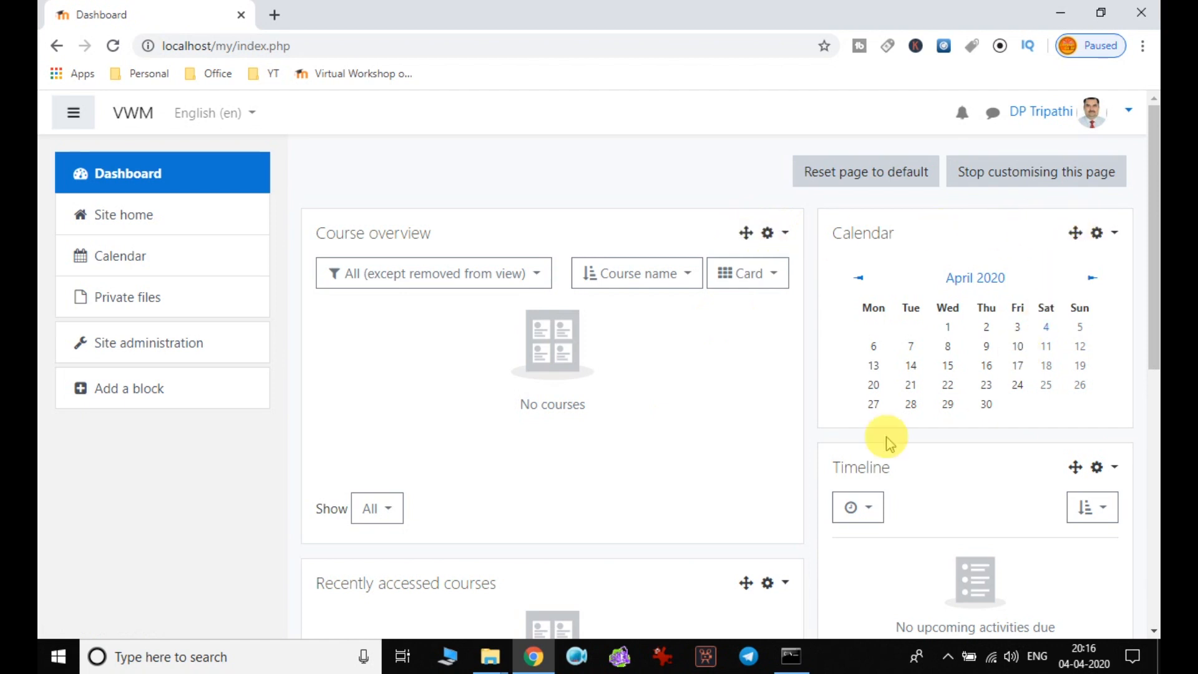
Step: Move the Private files block into the Calendar column, below the Latest badges block
{"action": "scroll", "coordinate": [945, 347], "scroll_direction": "down", "scroll_amount": 6}
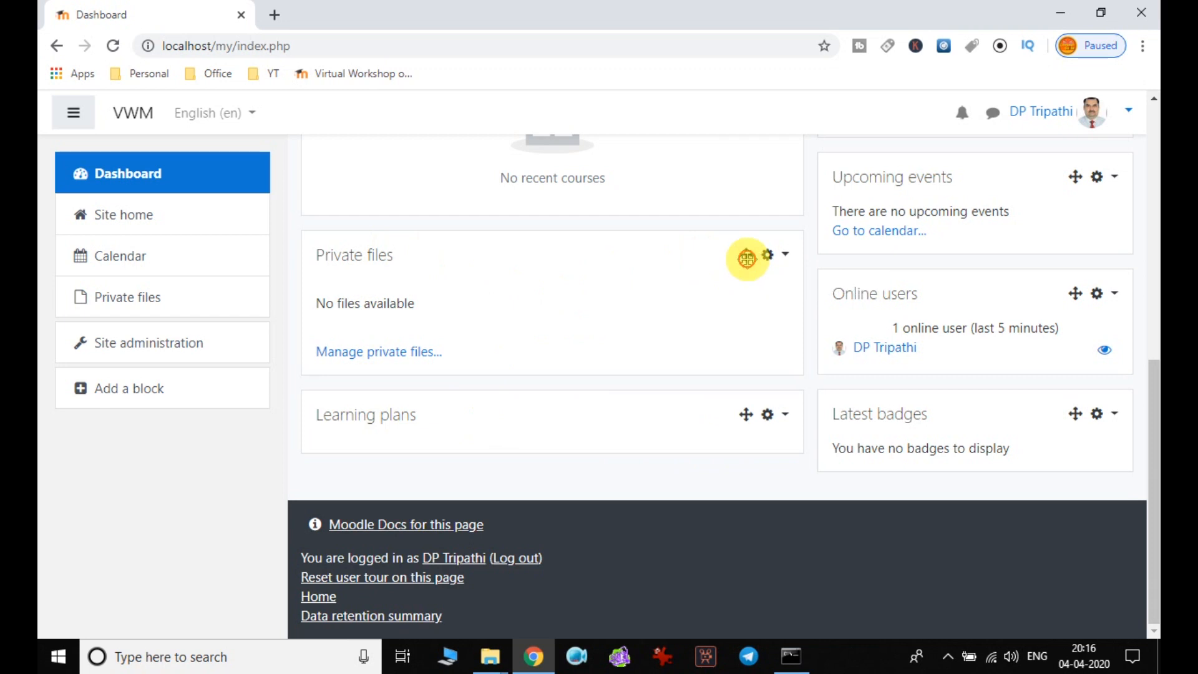
{"action": "left_click_drag", "start_coordinate": [747, 259], "coordinate": [751, 342]}
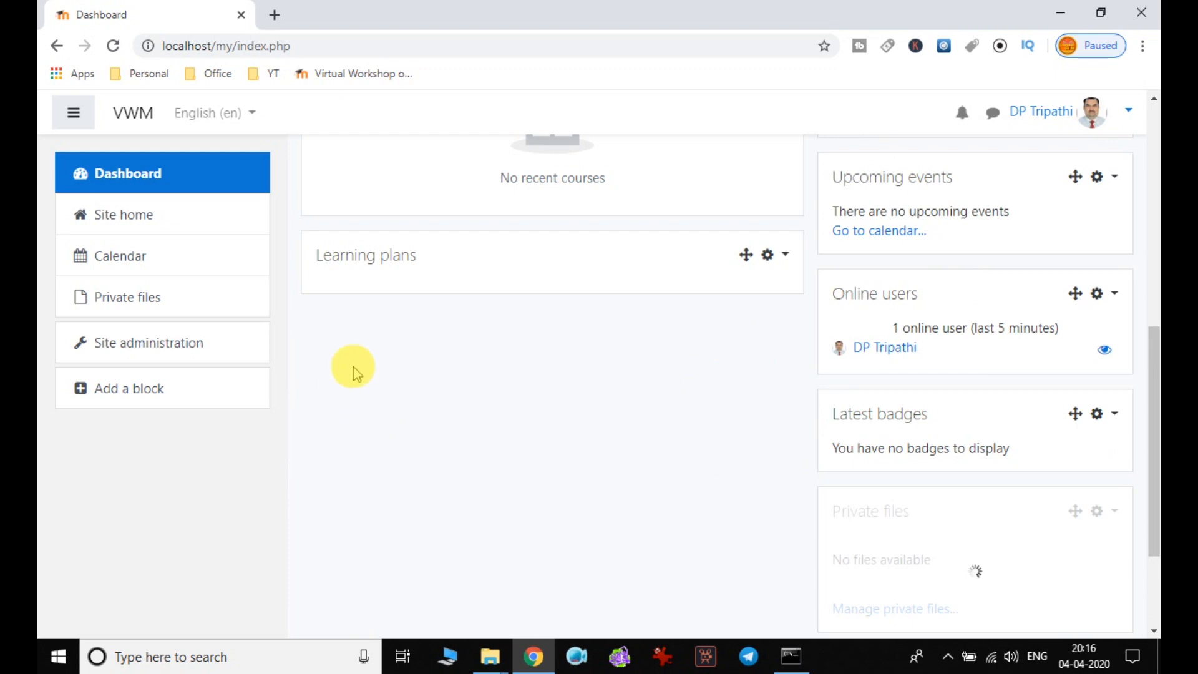
{"action": "scroll", "coordinate": [624, 389], "scroll_direction": "down", "scroll_amount": 3}
{"action": "scroll", "coordinate": [624, 388], "scroll_direction": "up", "scroll_amount": 8}
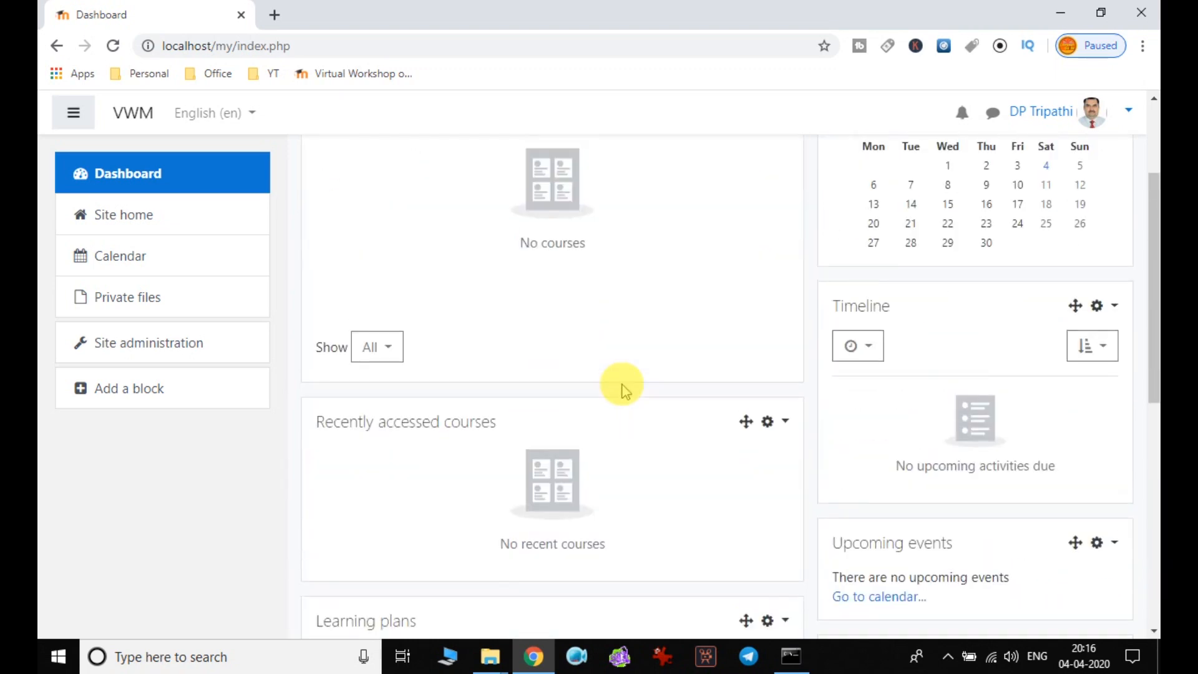
Step: Try to move the Private files block back into the main column of the dashboard
{"action": "scroll", "coordinate": [624, 389], "scroll_direction": "down", "scroll_amount": 4}
{"action": "scroll", "coordinate": [624, 388], "scroll_direction": "down", "scroll_amount": 4}
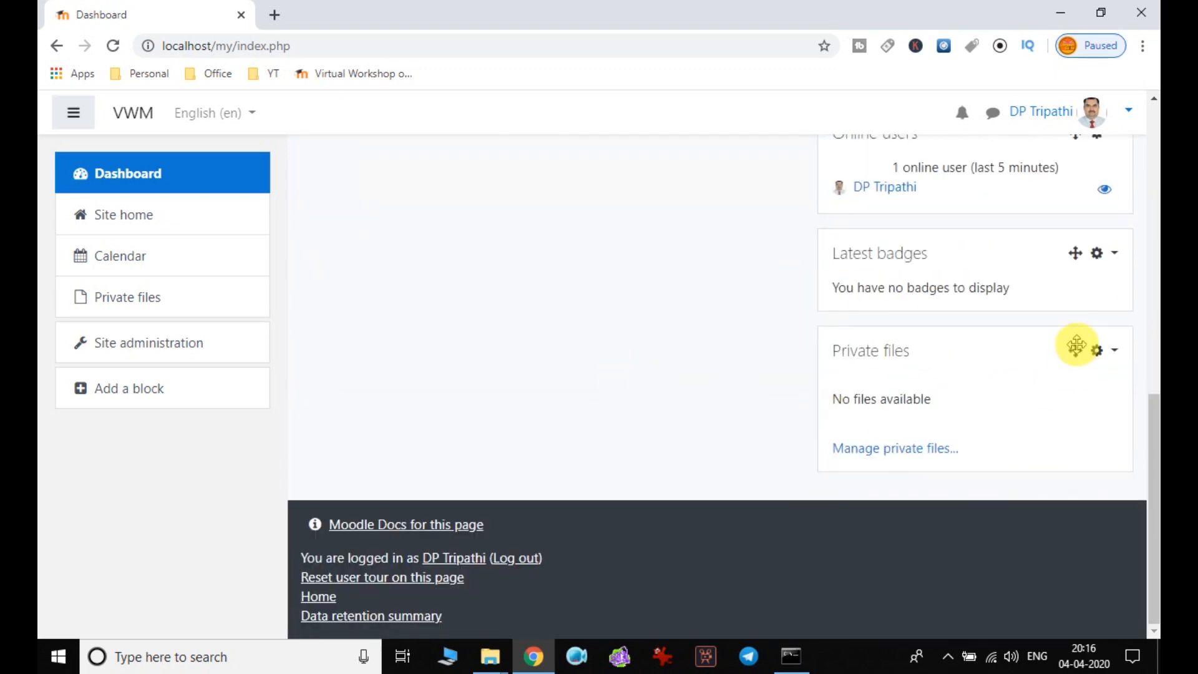
{"action": "left_click_drag", "start_coordinate": [1076, 345], "coordinate": [708, 339]}
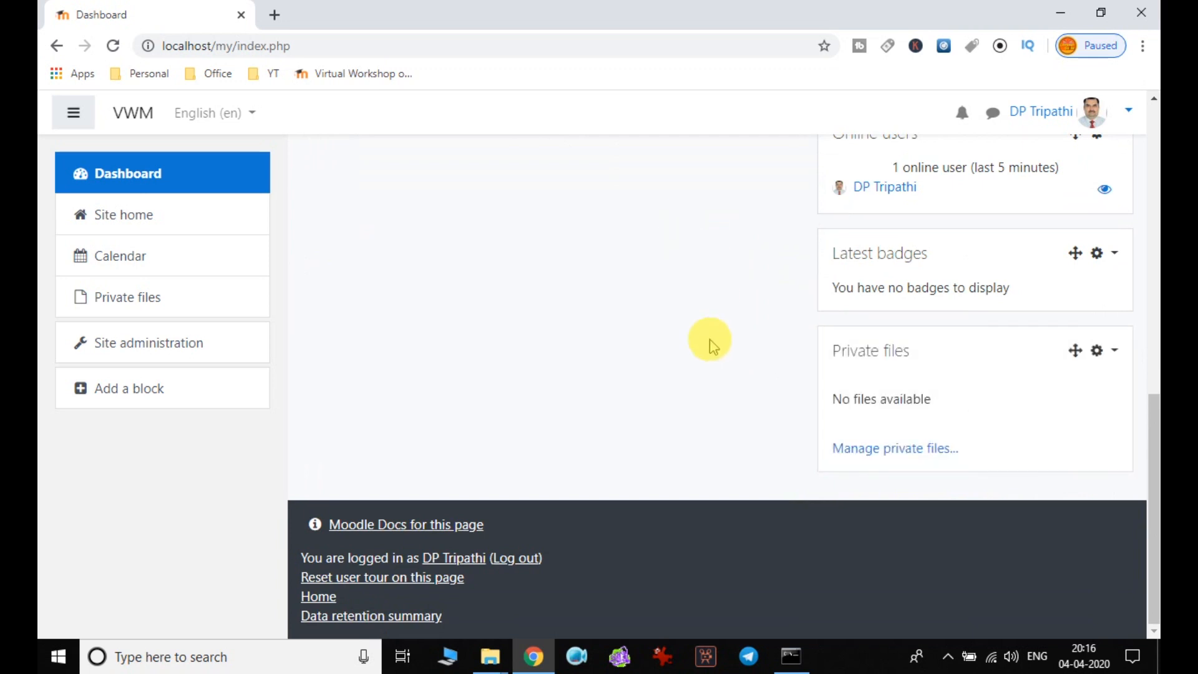
Step: Move the Latest badges block above Learning plans and the Private files block above Course overview in the main column
{"action": "scroll", "coordinate": [747, 393], "scroll_direction": "up", "scroll_amount": 4}
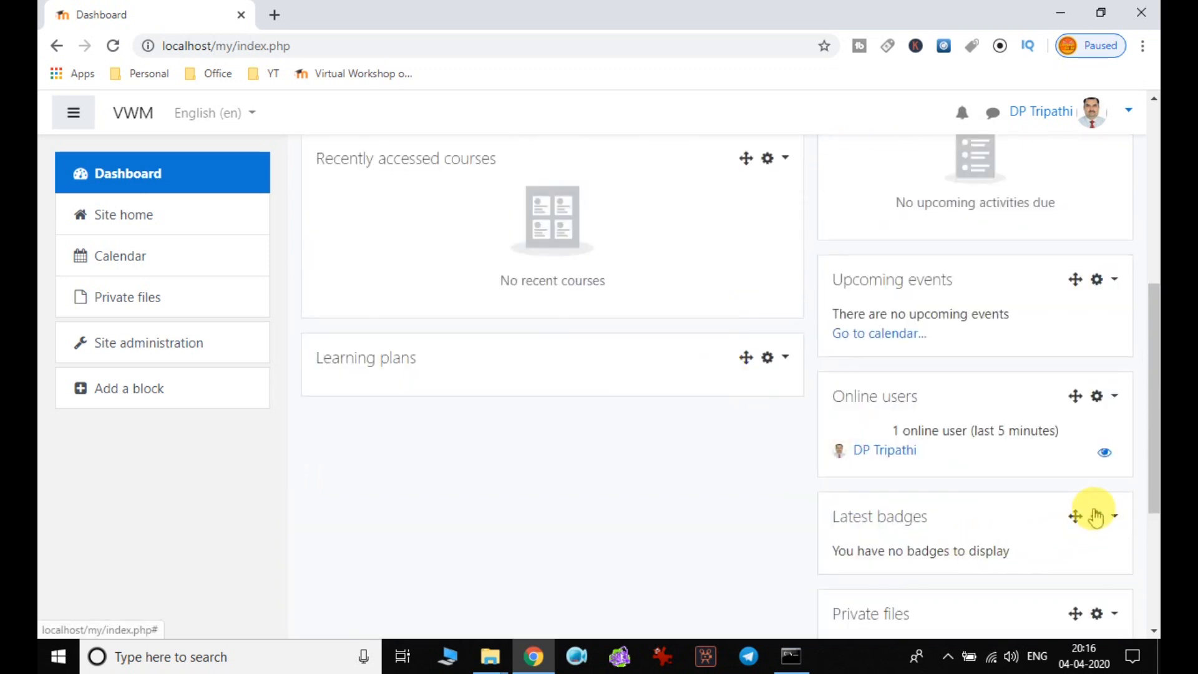
{"action": "left_click_drag", "start_coordinate": [1075, 518], "coordinate": [546, 374]}
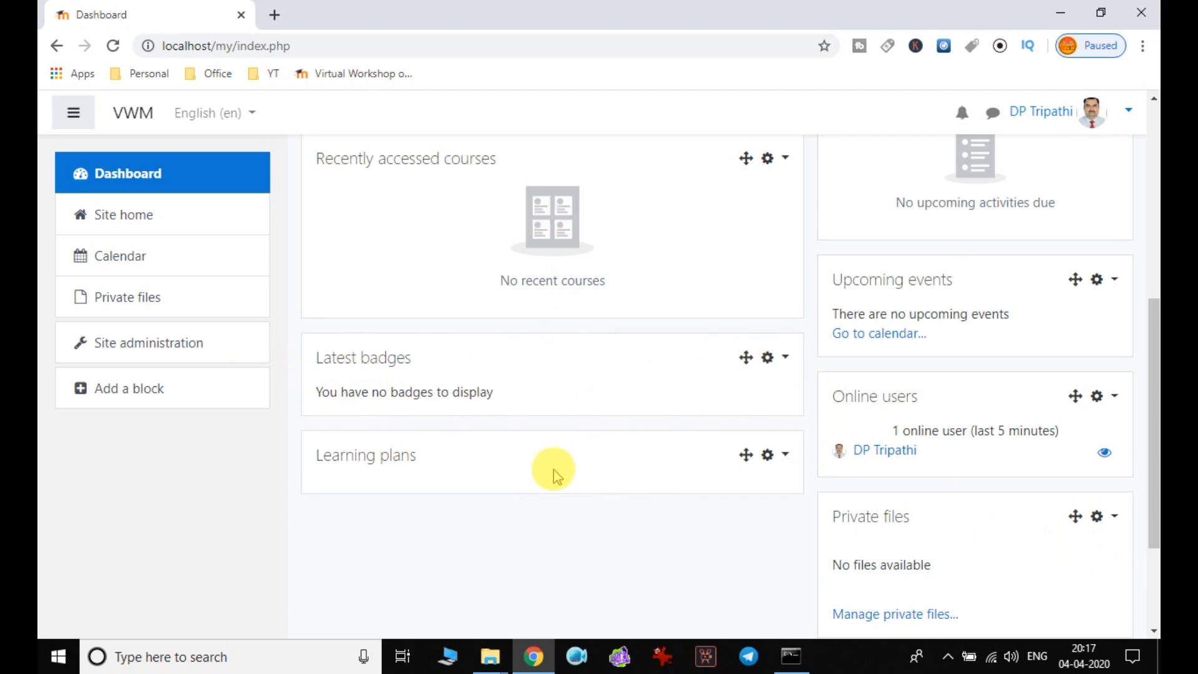
{"action": "scroll", "coordinate": [950, 485], "scroll_direction": "down", "scroll_amount": 3}
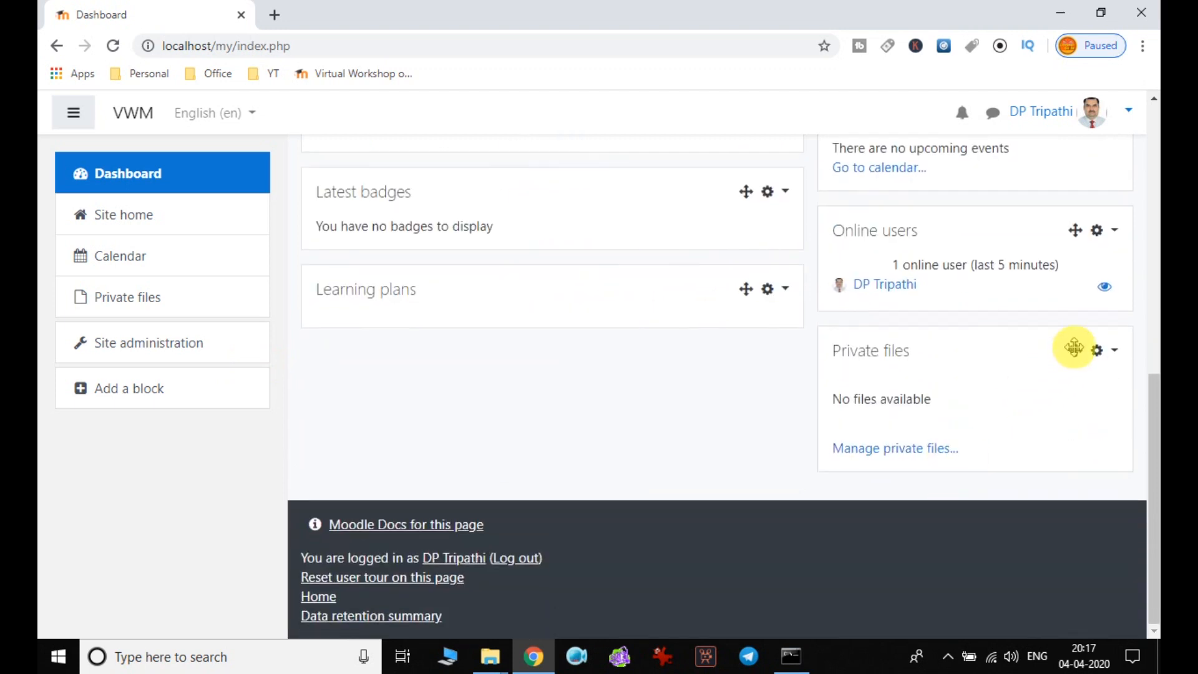
{"action": "left_click_drag", "start_coordinate": [1056, 350], "coordinate": [543, 356]}
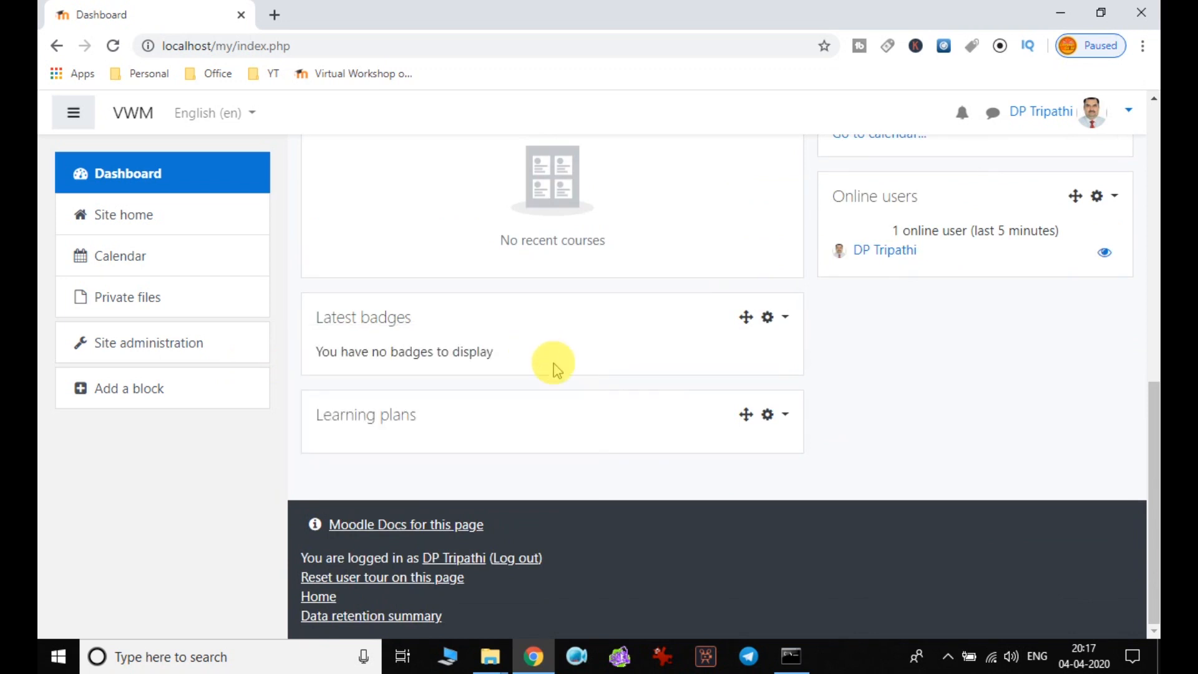
Step: Place the Recently accessed courses block below Latest badges and the Learning plans block below Online users
{"action": "scroll", "coordinate": [1032, 353], "scroll_direction": "up", "scroll_amount": 2}
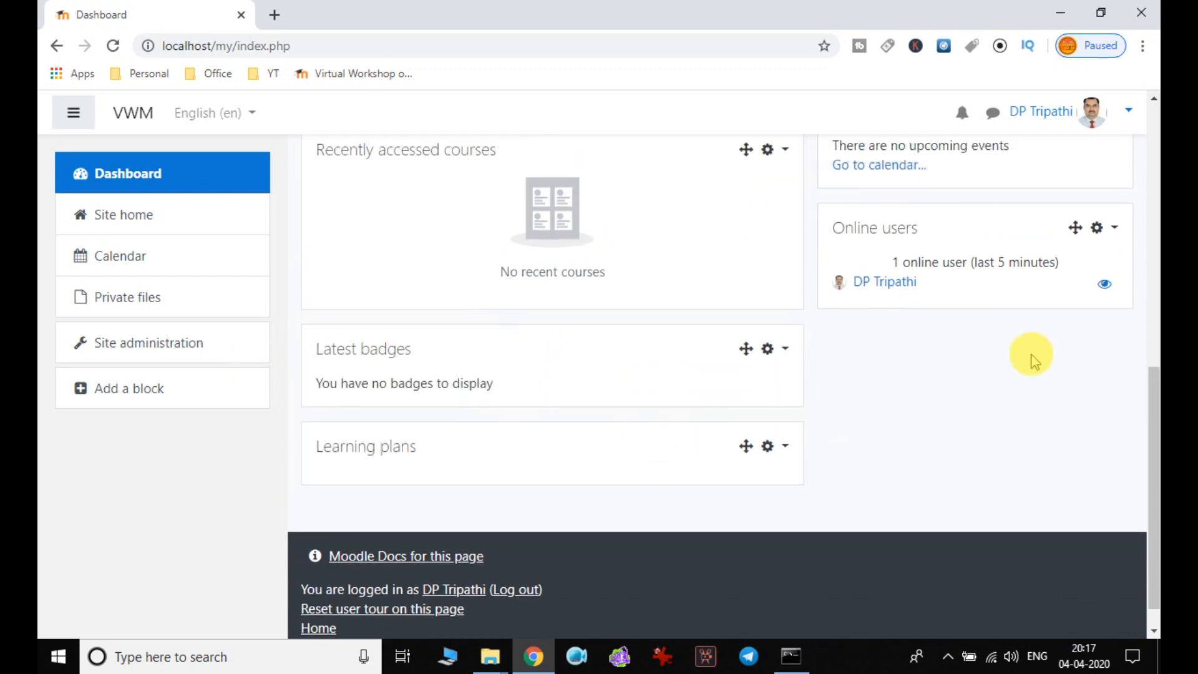
{"action": "scroll", "coordinate": [969, 395], "scroll_direction": "up", "scroll_amount": 3}
{"action": "scroll", "coordinate": [968, 489], "scroll_direction": "down", "scroll_amount": 3}
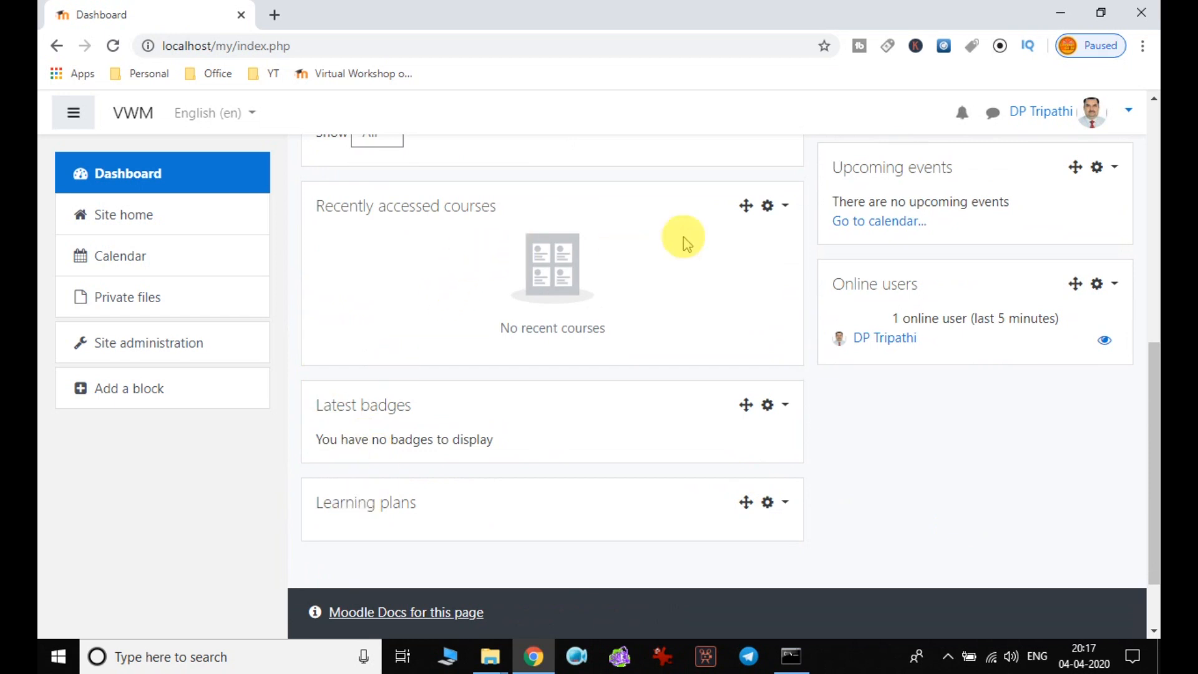
{"action": "left_click_drag", "start_coordinate": [744, 204], "coordinate": [1084, 291]}
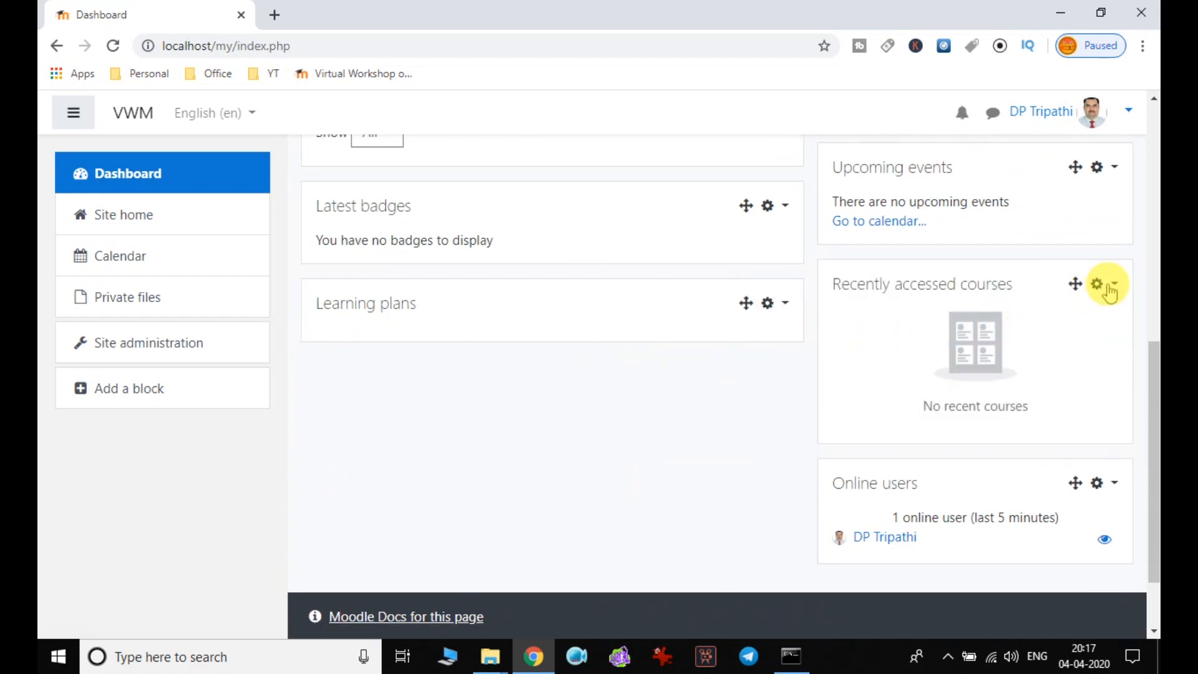
{"action": "left_click_drag", "start_coordinate": [1076, 284], "coordinate": [578, 287]}
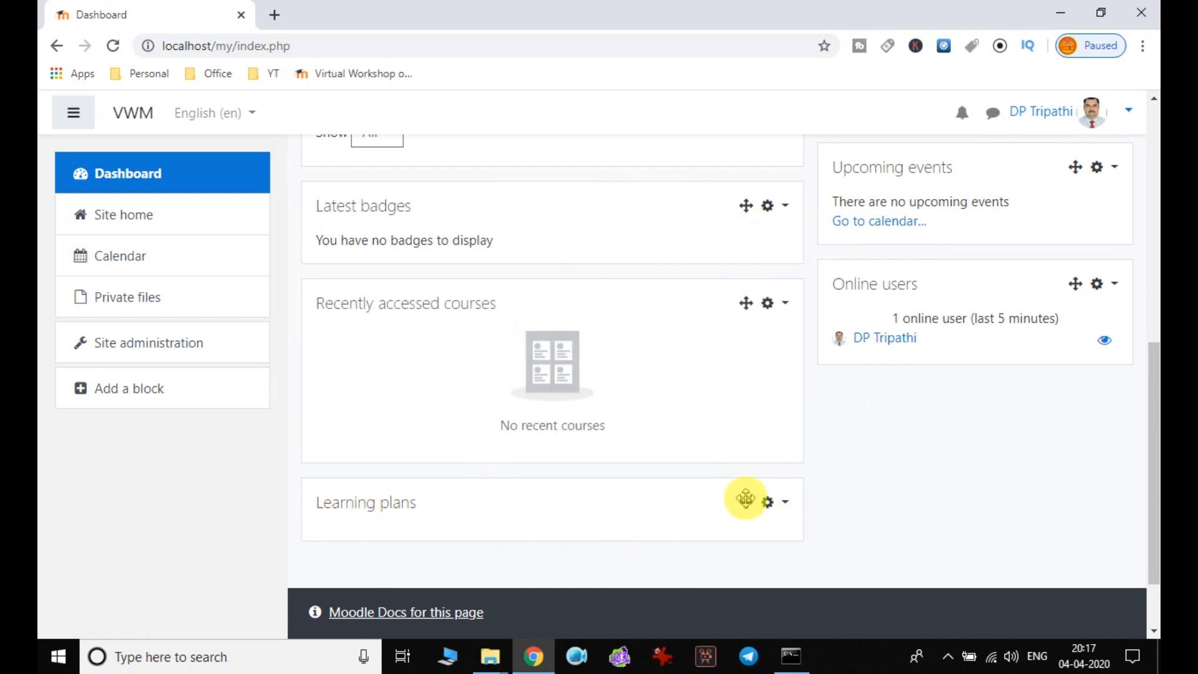
{"action": "left_click_drag", "start_coordinate": [753, 496], "coordinate": [1055, 399]}
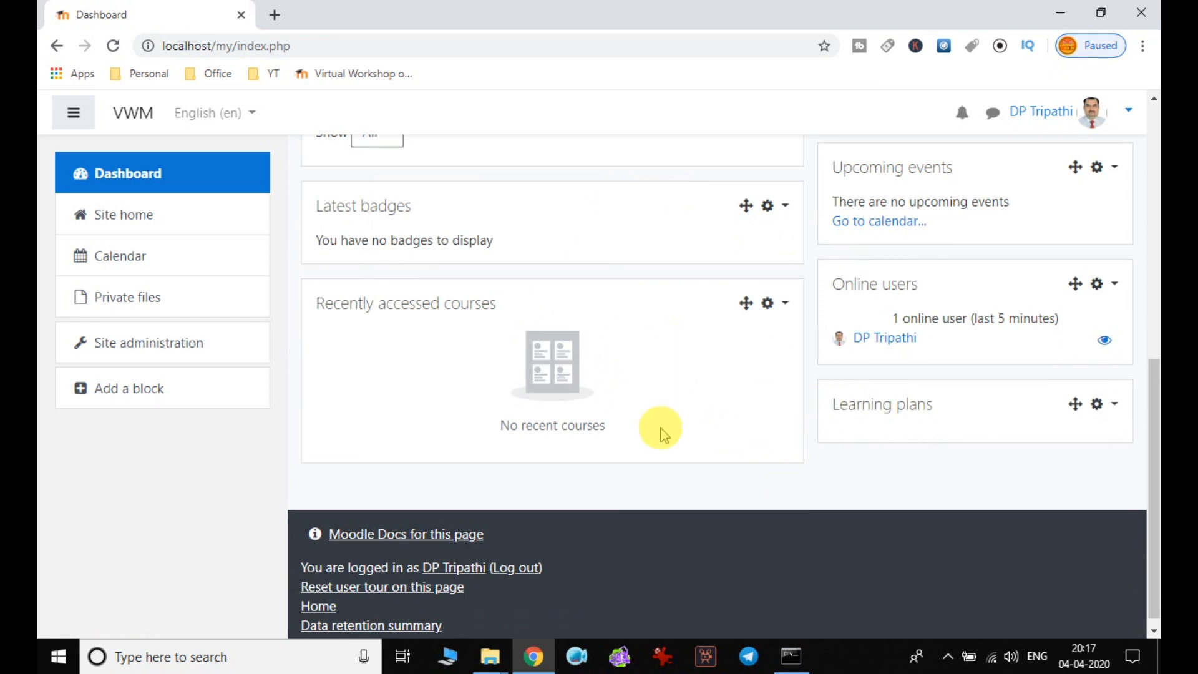
Step: Review the configure, hide, permissions and delete options available for the Private files block
{"action": "scroll", "coordinate": [660, 429], "scroll_direction": "up", "scroll_amount": 10}
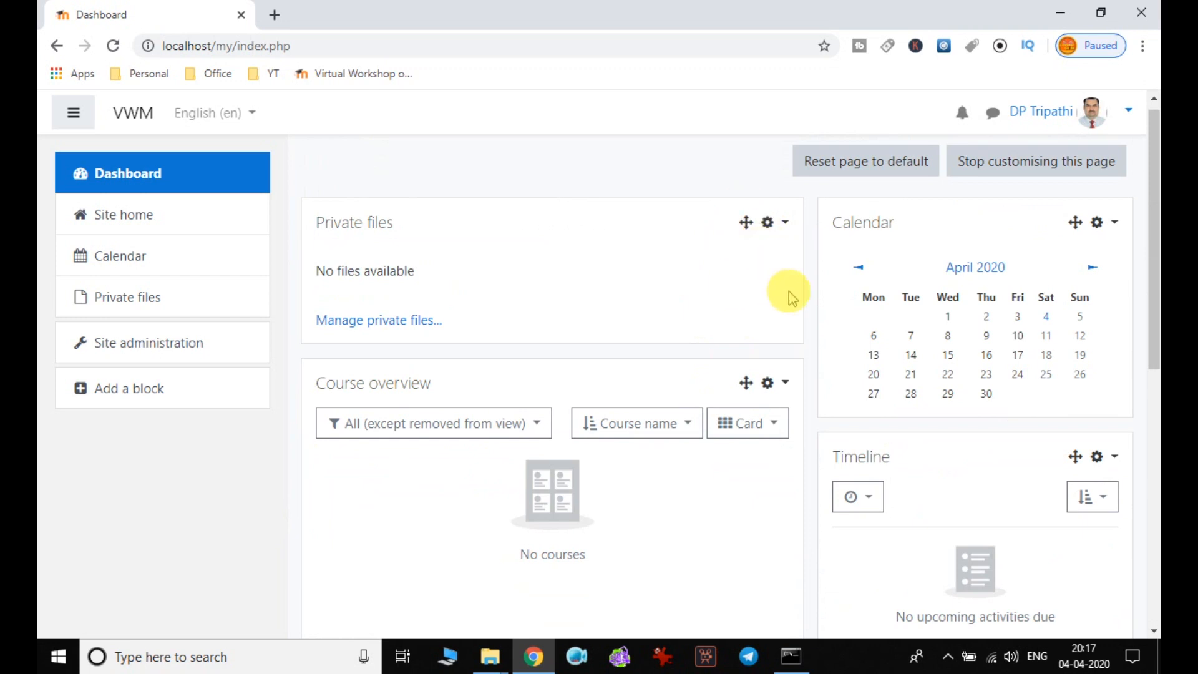
{"action": "left_click", "coordinate": [786, 224]}
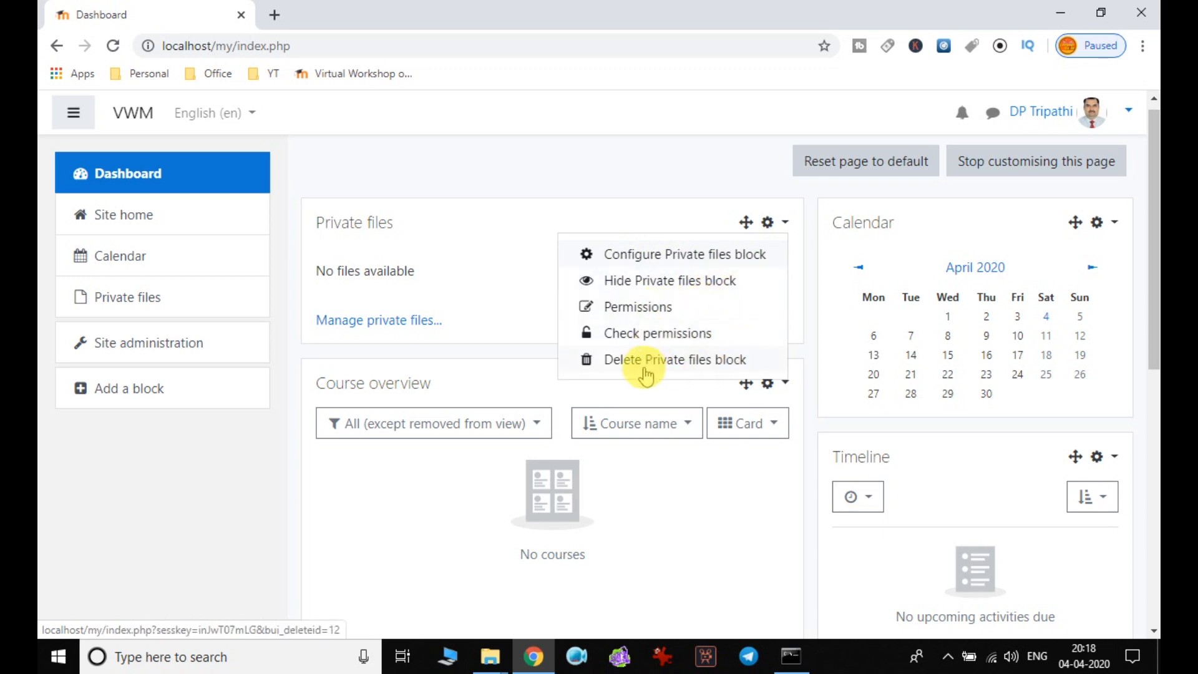
{"action": "left_click", "coordinate": [814, 266]}
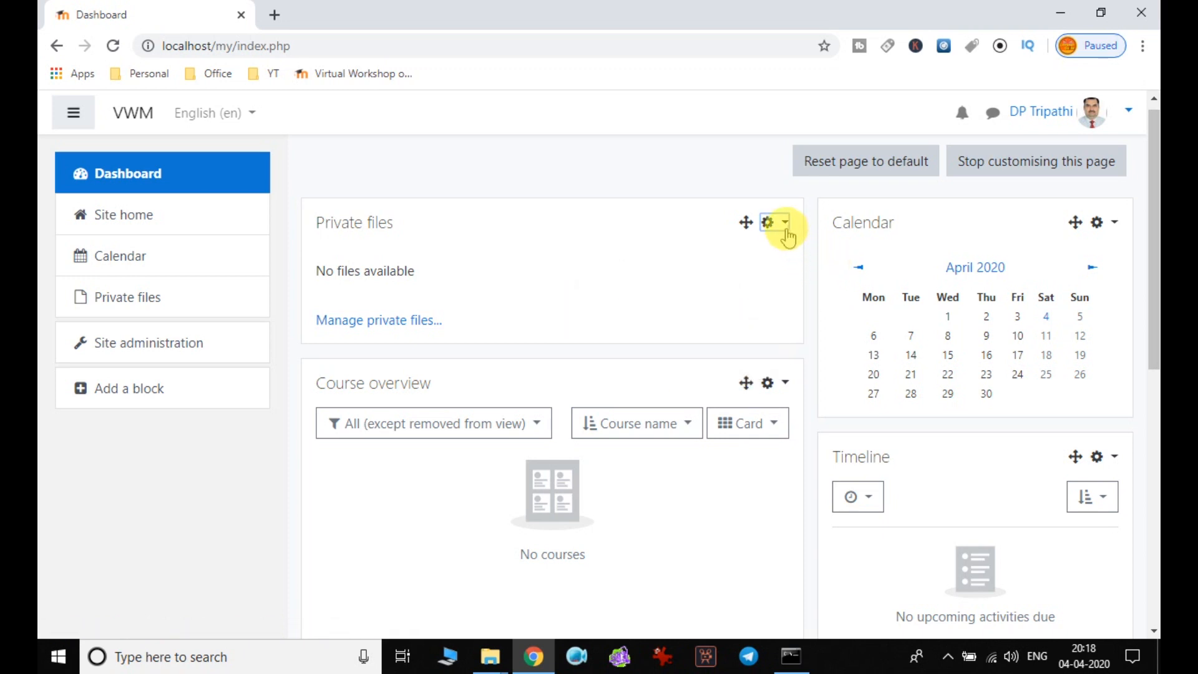
{"action": "left_click", "coordinate": [784, 226]}
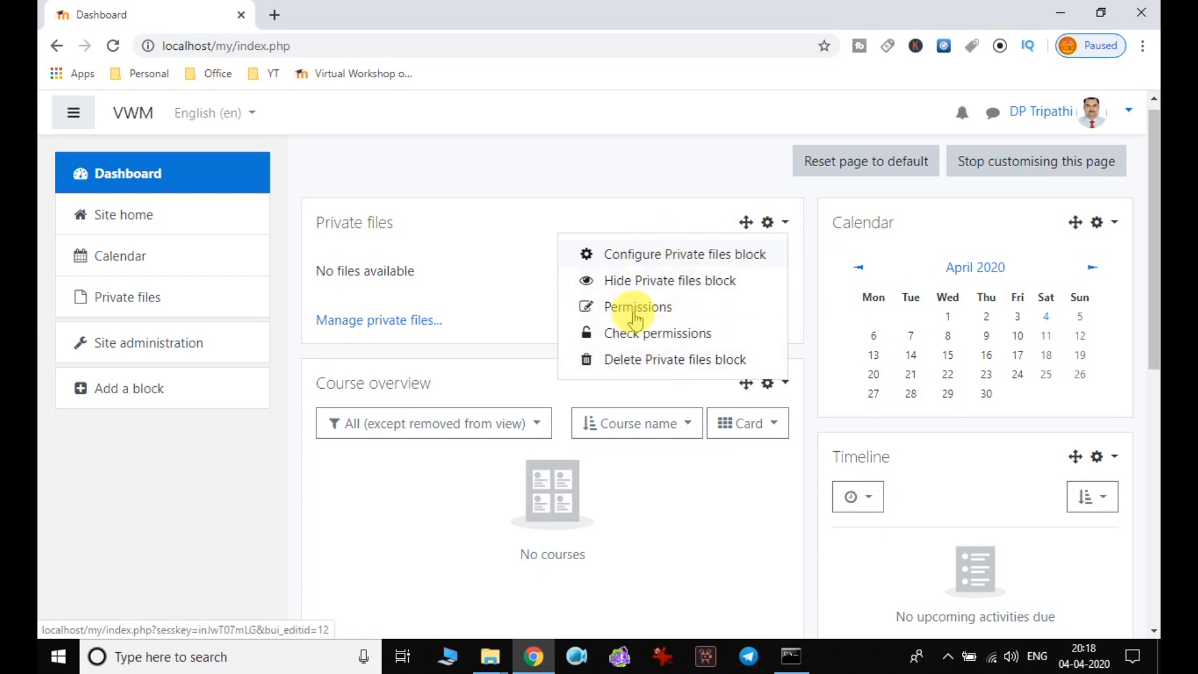
{"action": "left_click", "coordinate": [811, 275]}
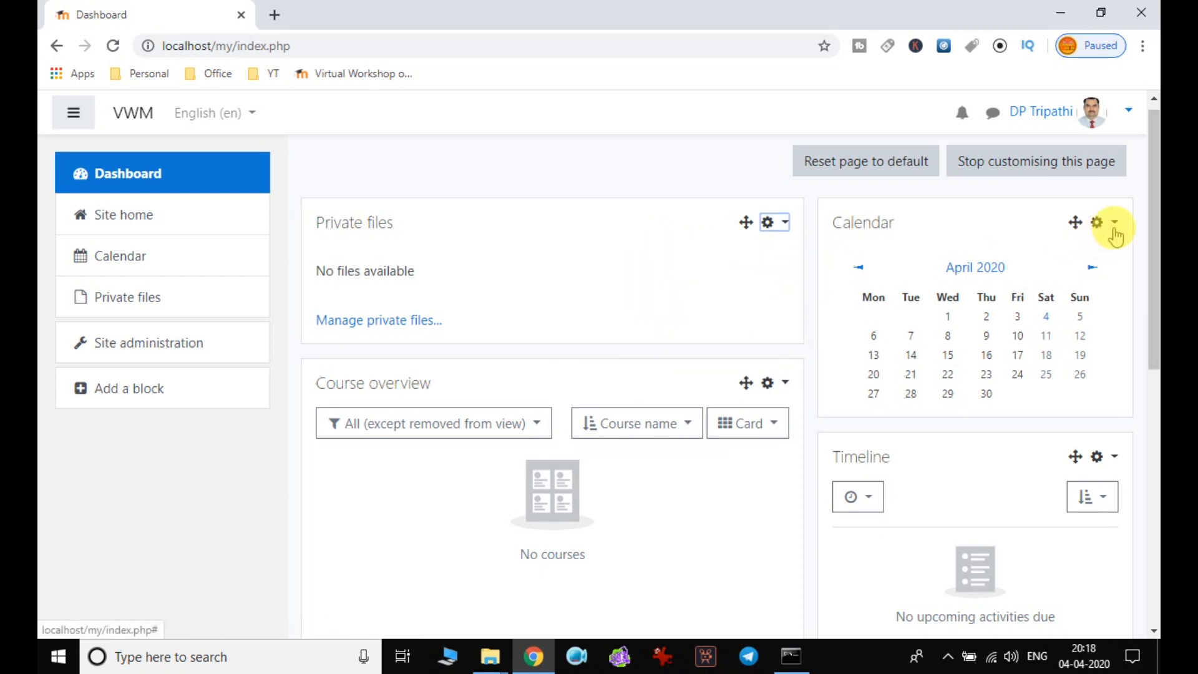
Step: Review the management options available for the Calendar, Course overview and Timeline blocks
{"action": "left_click", "coordinate": [1115, 225]}
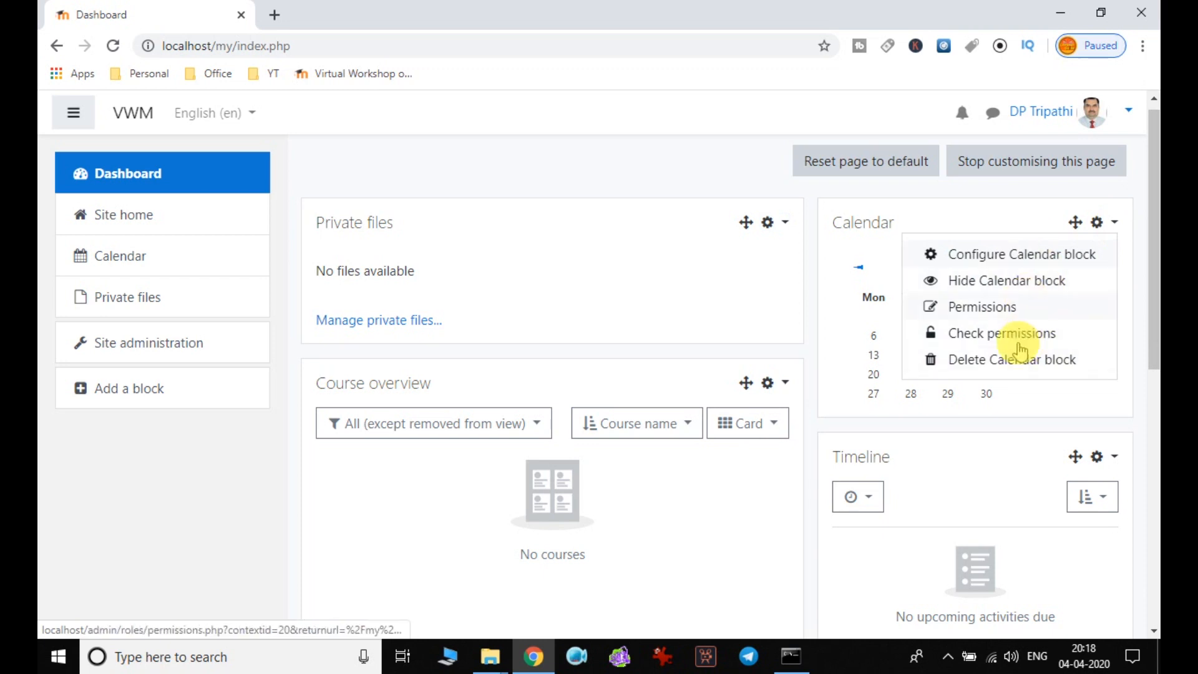
{"action": "left_click", "coordinate": [1115, 226]}
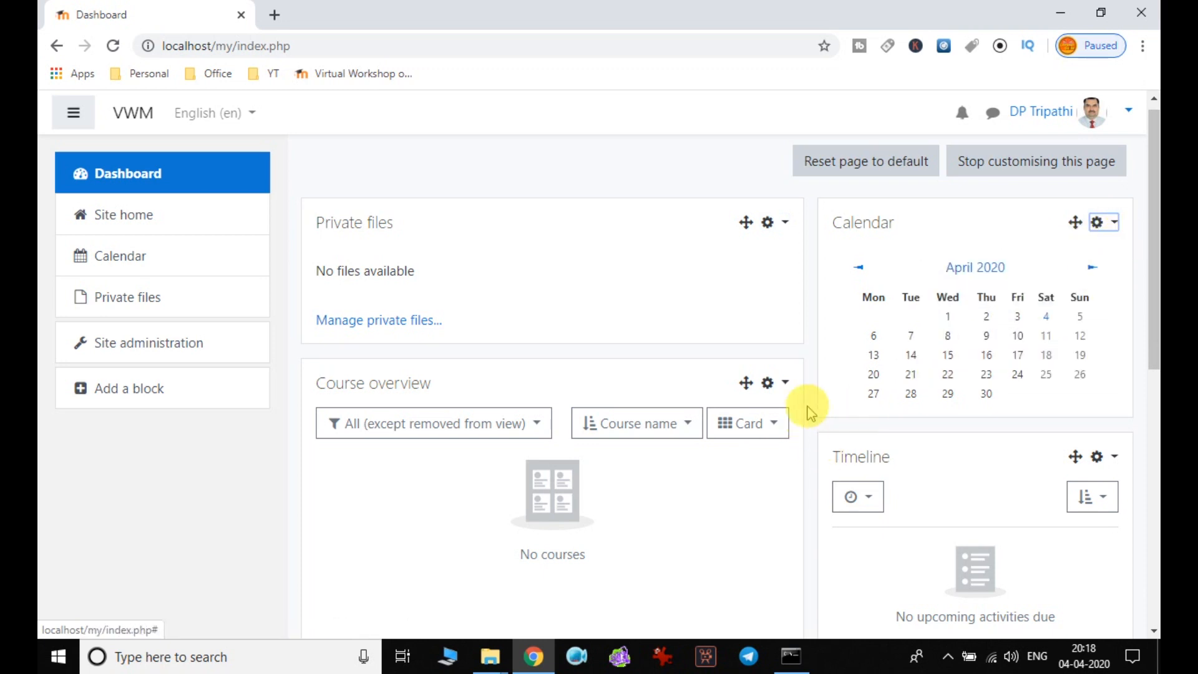
{"action": "left_click", "coordinate": [786, 384]}
{"action": "left_click", "coordinate": [785, 384]}
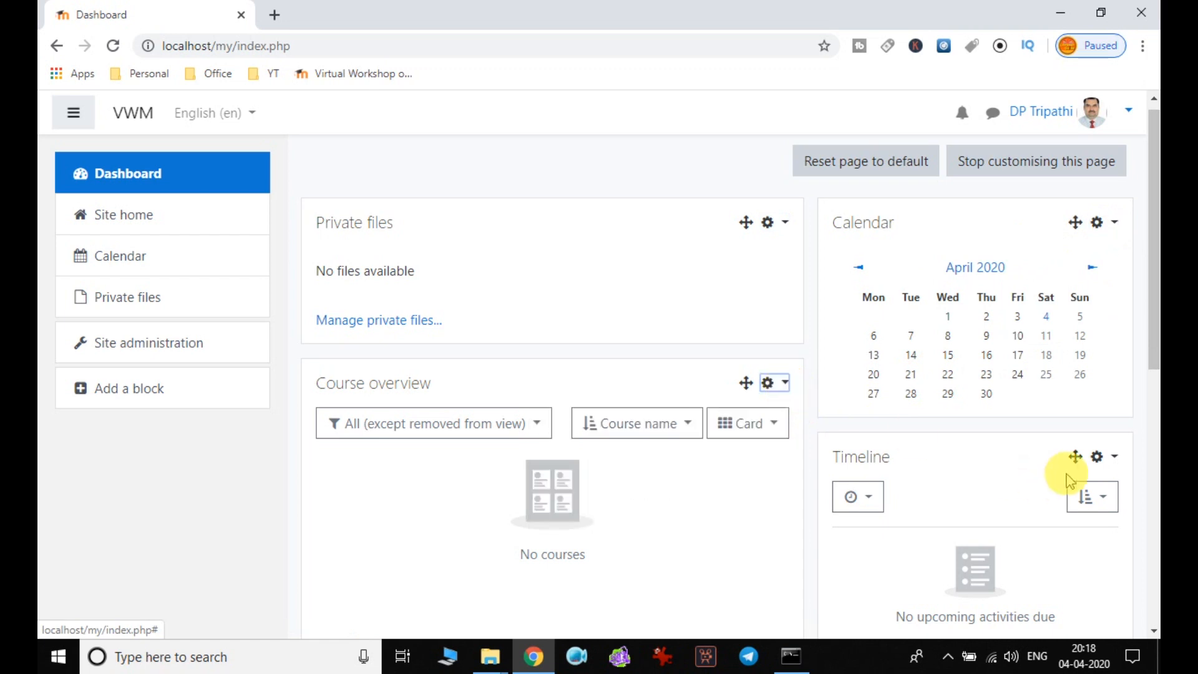
{"action": "left_click", "coordinate": [1115, 459]}
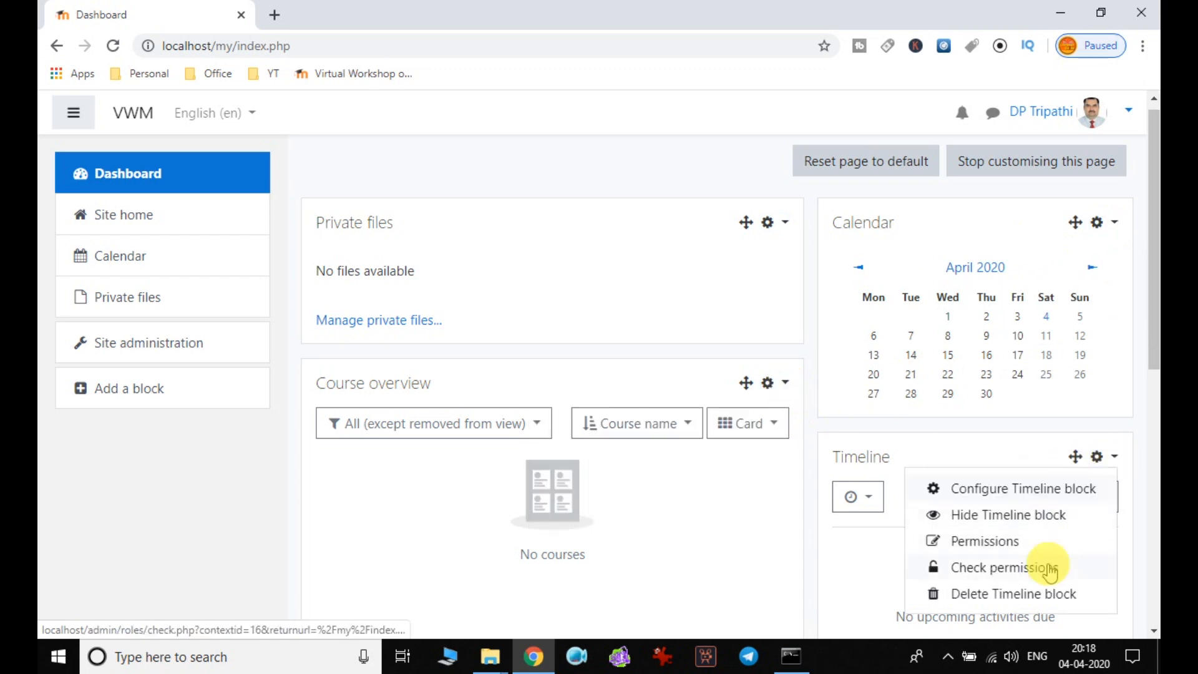
{"action": "left_click", "coordinate": [806, 475]}
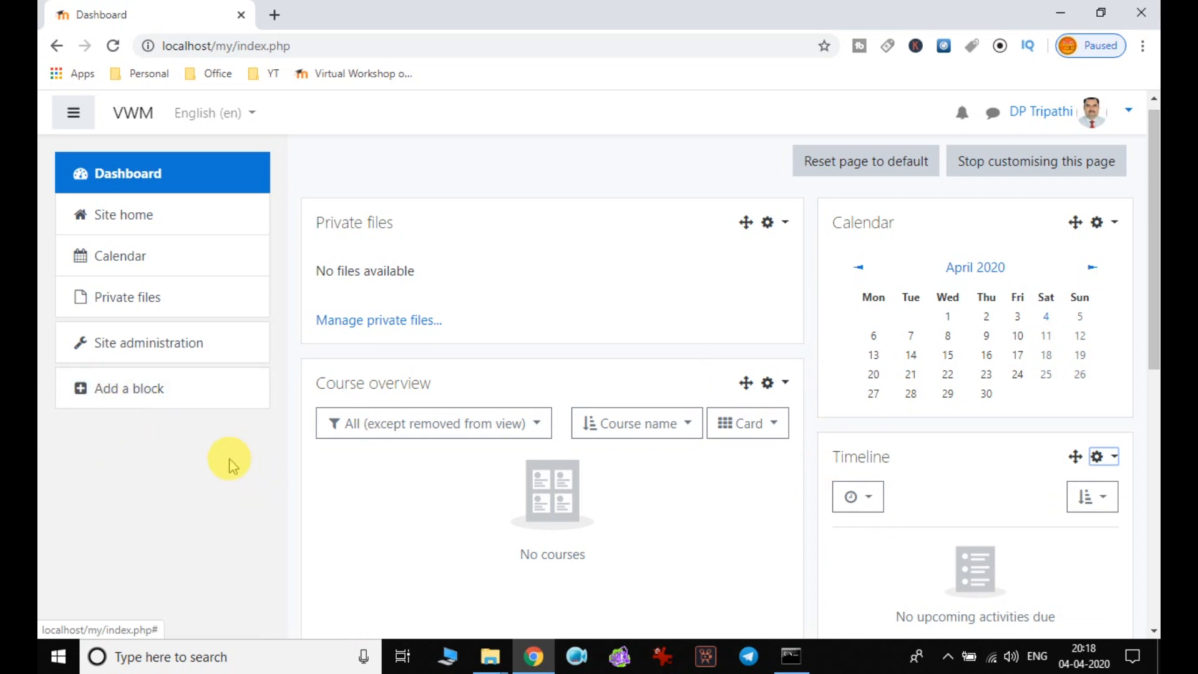
Step: Look through the blocks that can be added and add the Tags block to the dashboard
{"action": "left_click", "coordinate": [162, 393]}
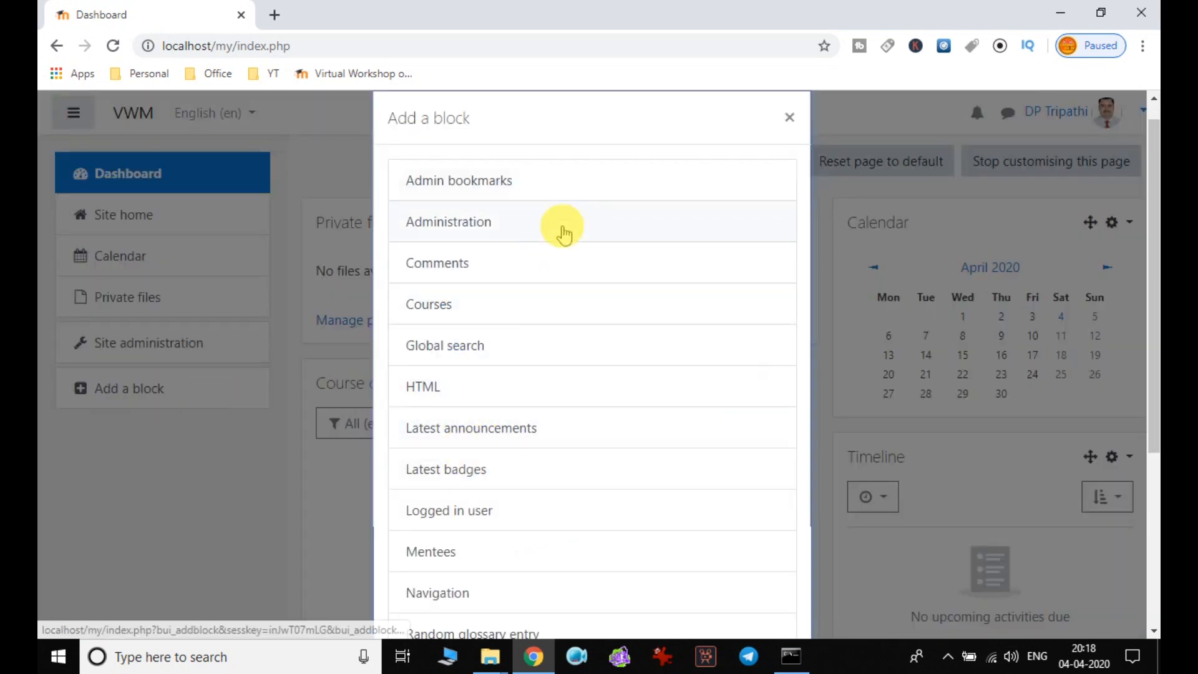
{"action": "scroll", "coordinate": [618, 340], "scroll_direction": "down", "scroll_amount": 5}
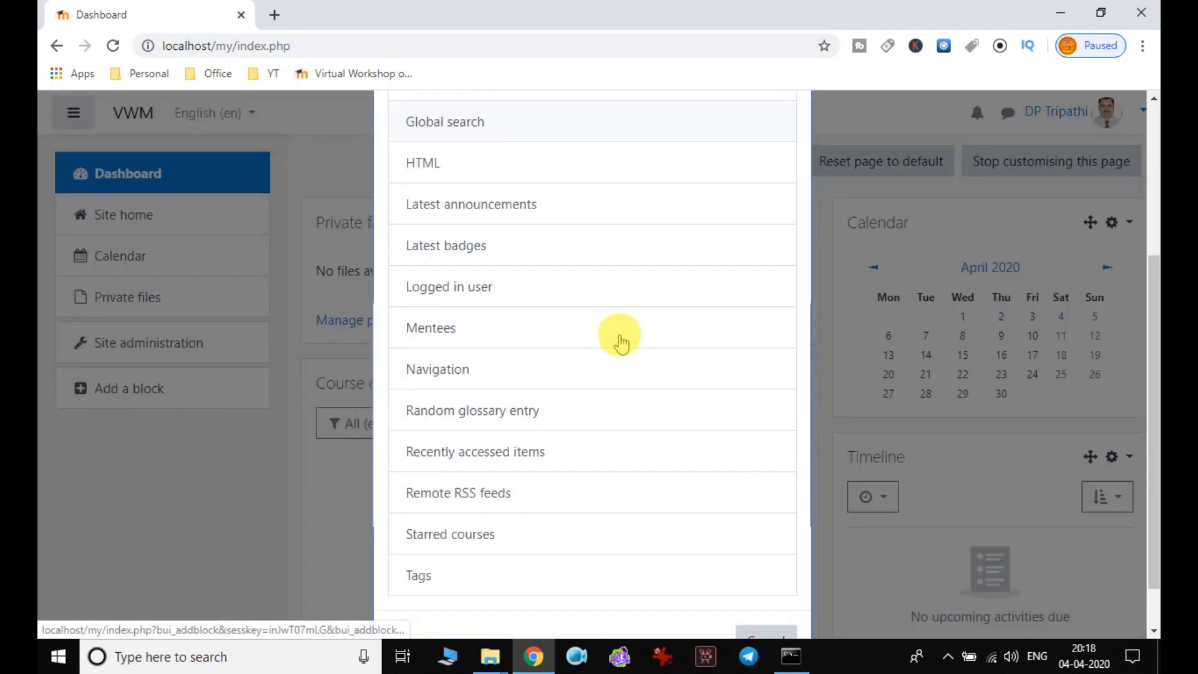
{"action": "scroll", "coordinate": [618, 339], "scroll_direction": "up", "scroll_amount": 5}
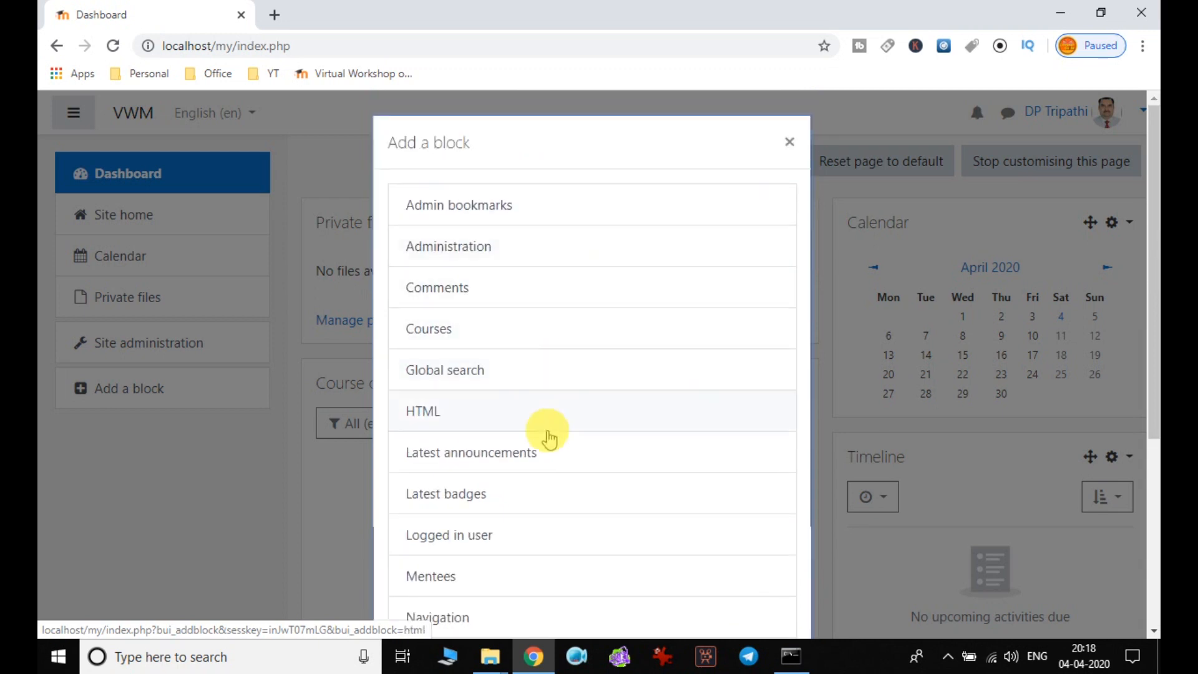
{"action": "scroll", "coordinate": [546, 384], "scroll_direction": "down", "scroll_amount": 3}
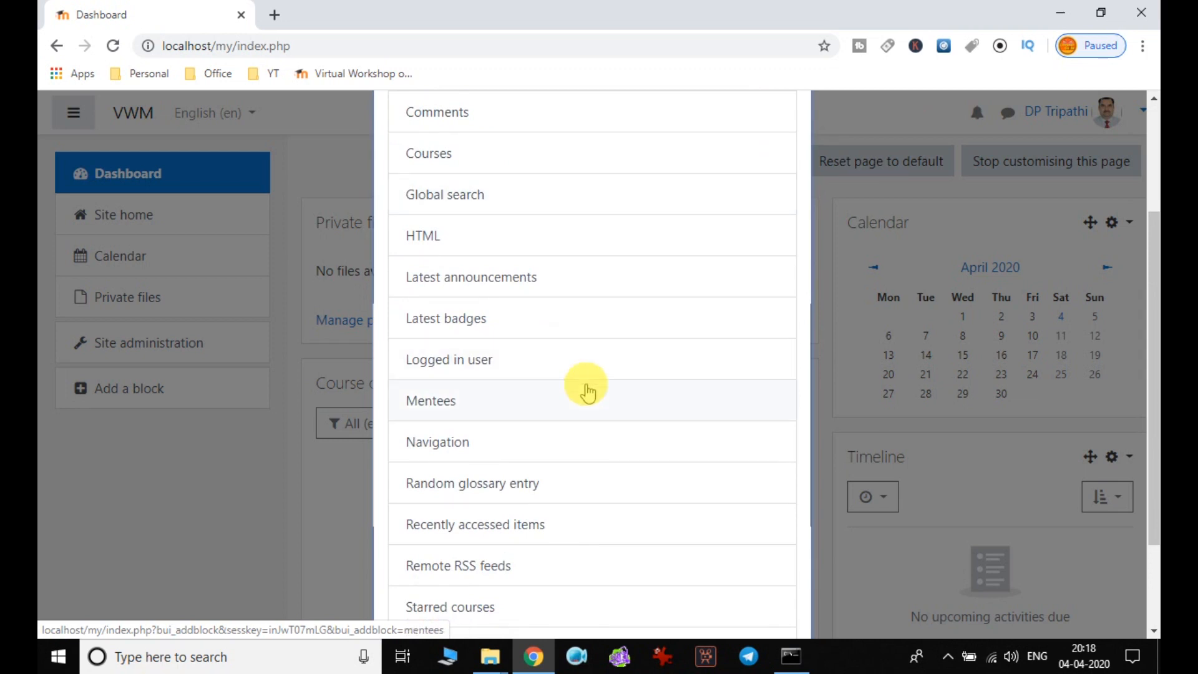
{"action": "scroll", "coordinate": [586, 387], "scroll_direction": "down", "scroll_amount": 2}
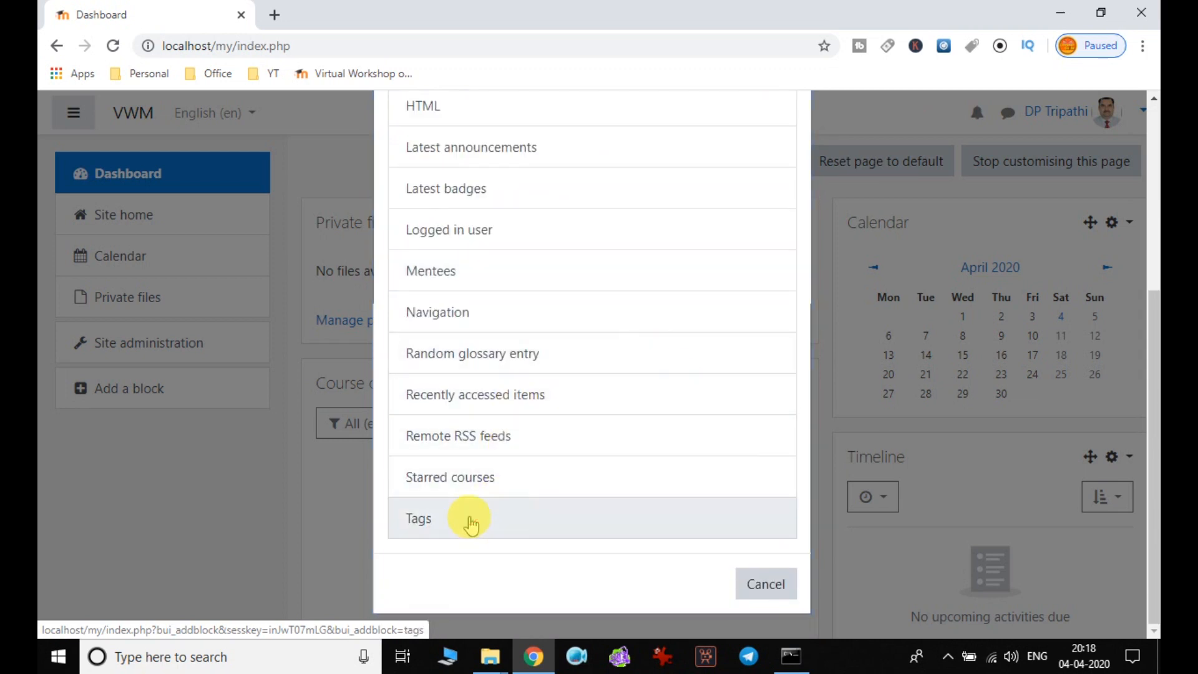
{"action": "left_click", "coordinate": [470, 526]}
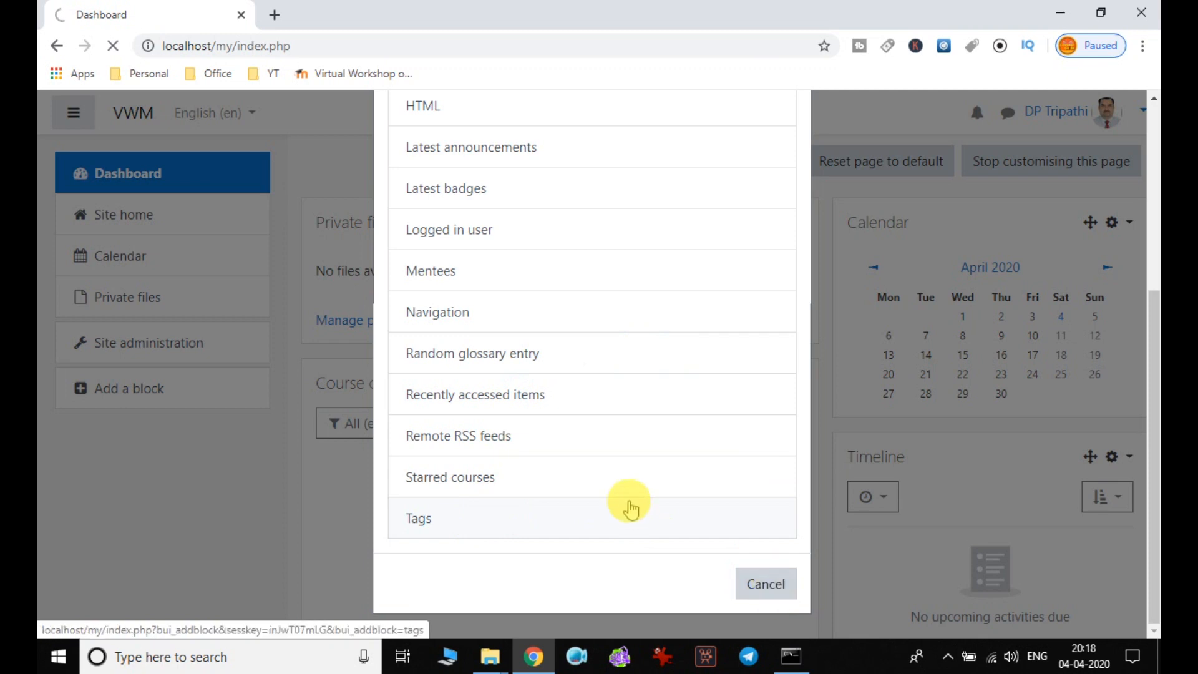
Step: Move the Tags block into the main column, below Recently accessed courses
{"action": "scroll", "coordinate": [630, 504], "scroll_direction": "up", "scroll_amount": 5}
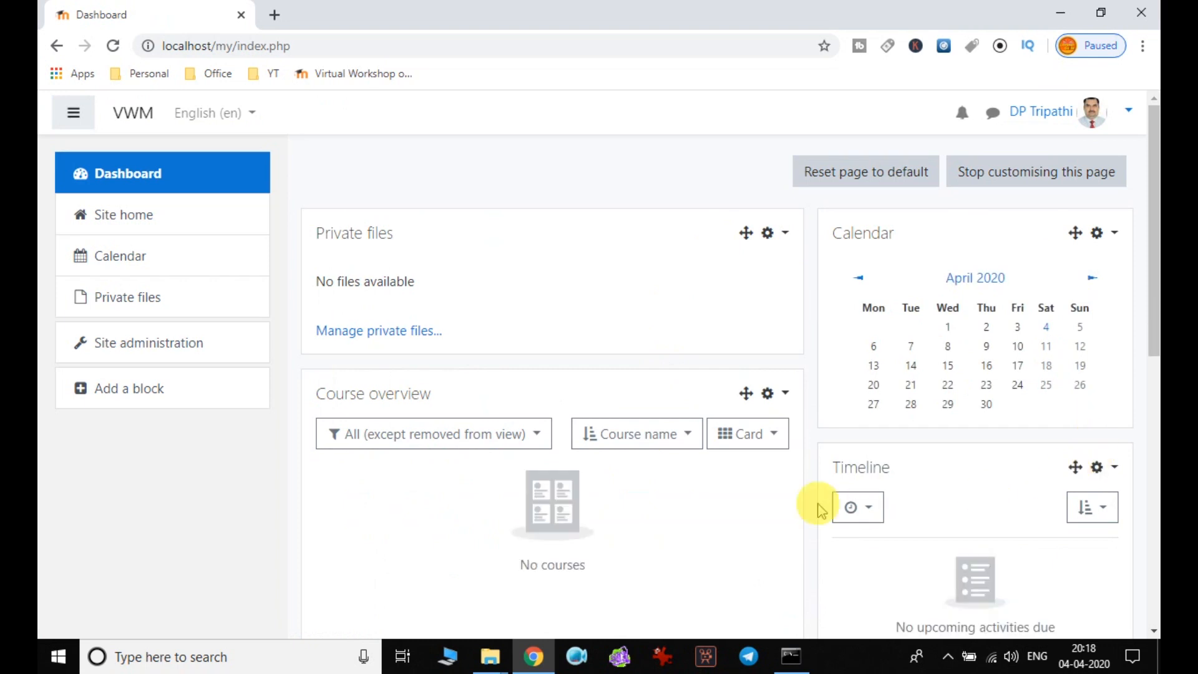
{"action": "scroll", "coordinate": [836, 459], "scroll_direction": "down", "scroll_amount": 10}
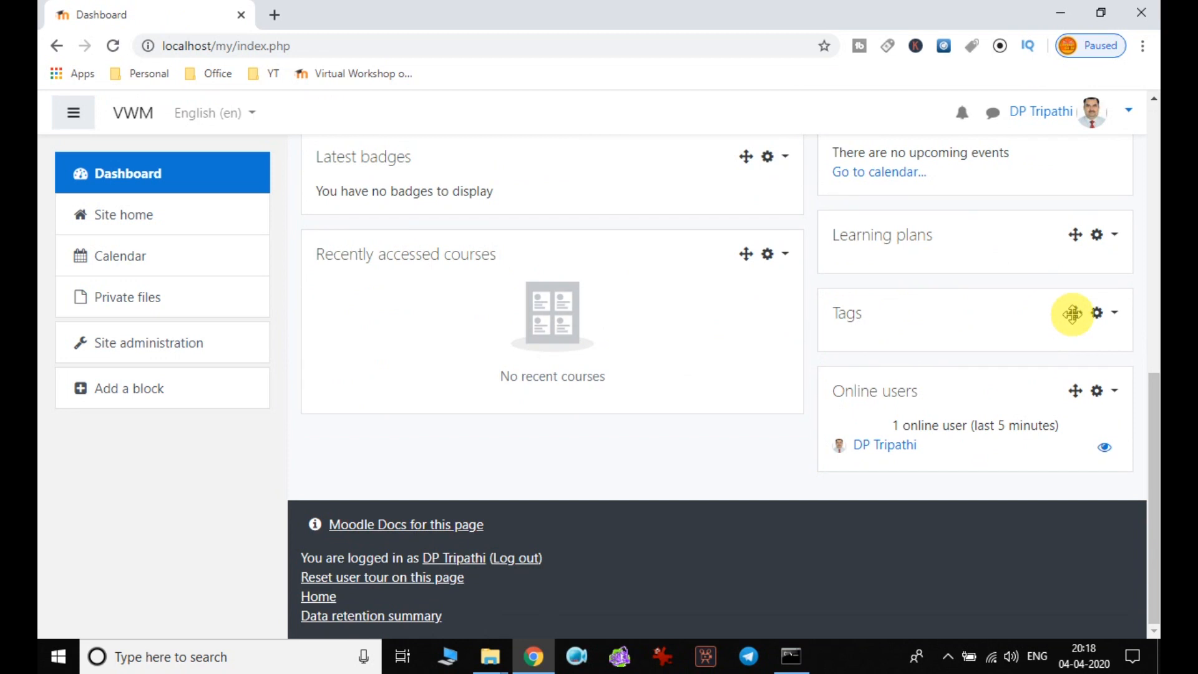
{"action": "left_click_drag", "start_coordinate": [1073, 314], "coordinate": [444, 473]}
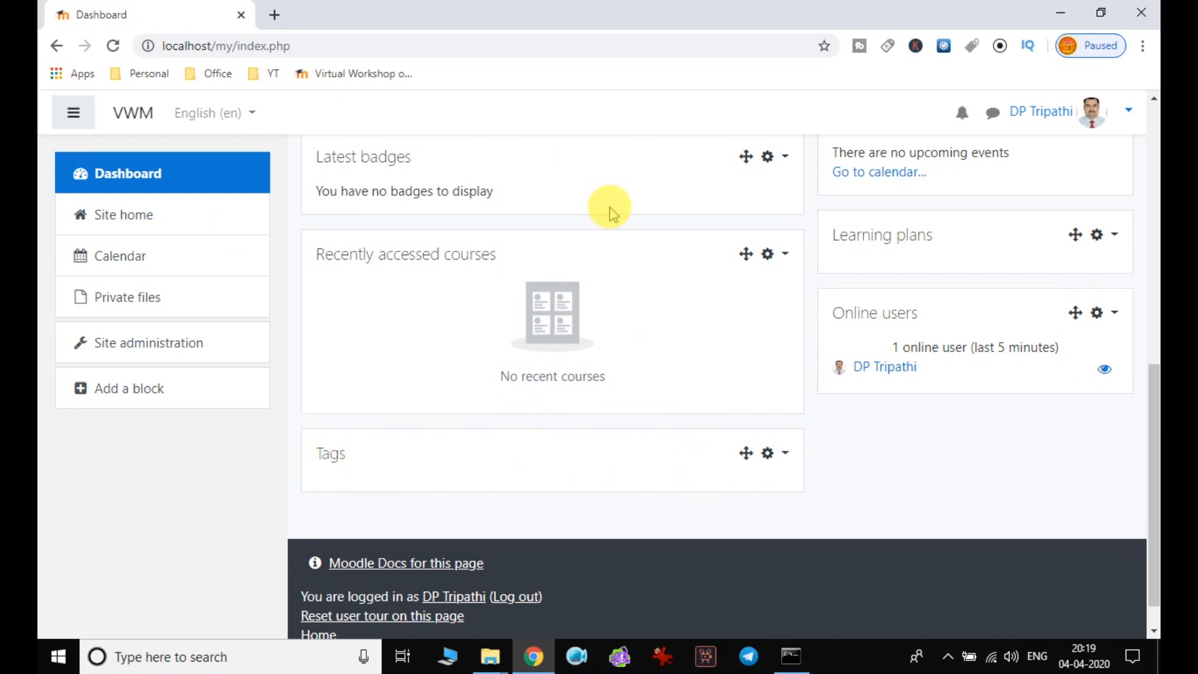
Step: Look over the rearranged dashboard and the list of further blocks that can be added, without adding any
{"action": "scroll", "coordinate": [536, 449], "scroll_direction": "up", "scroll_amount": 7}
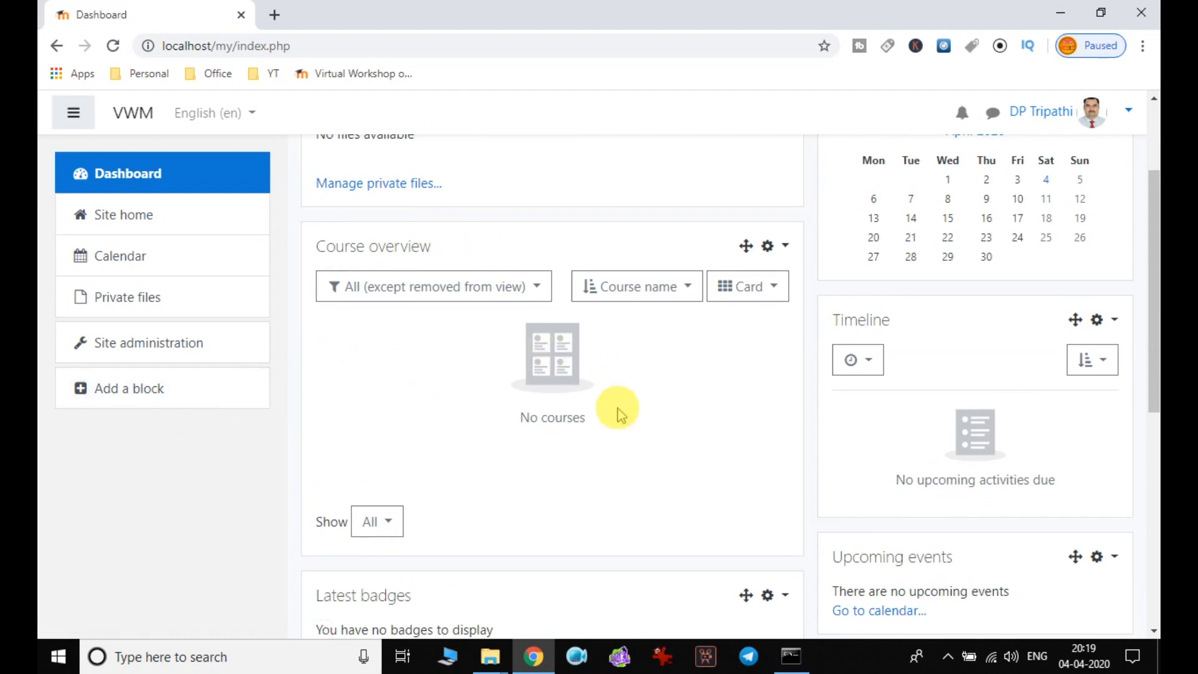
{"action": "scroll", "coordinate": [642, 445], "scroll_direction": "down", "scroll_amount": 4}
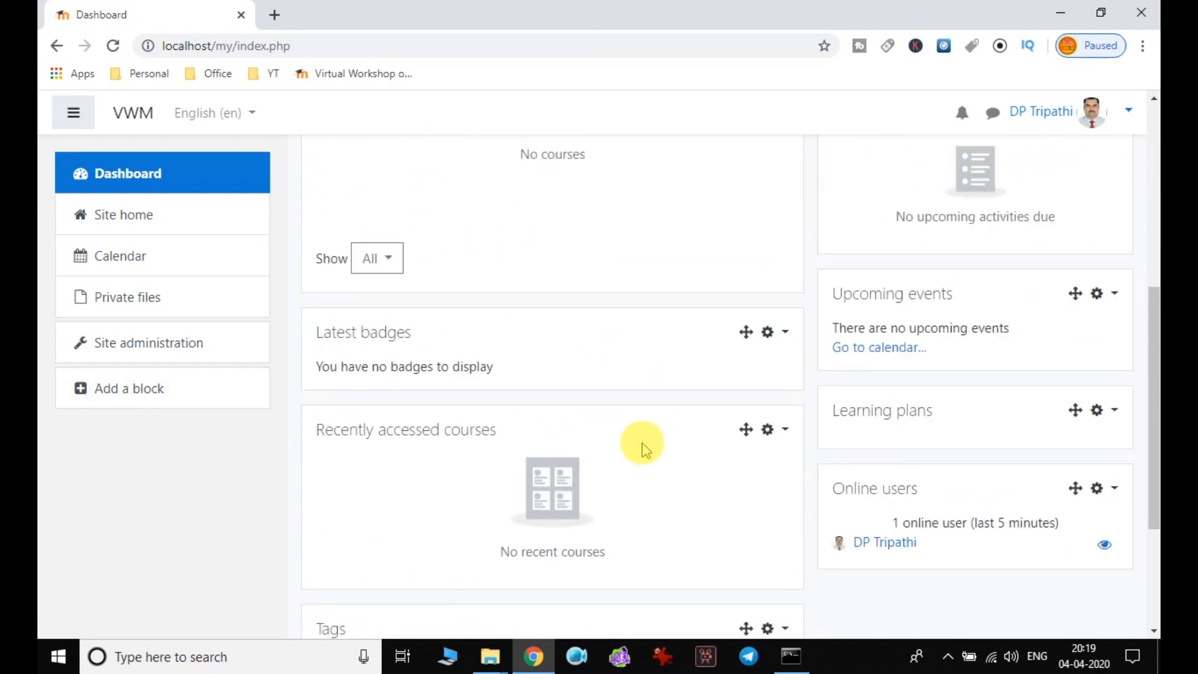
{"action": "scroll", "coordinate": [643, 444], "scroll_direction": "up", "scroll_amount": 6}
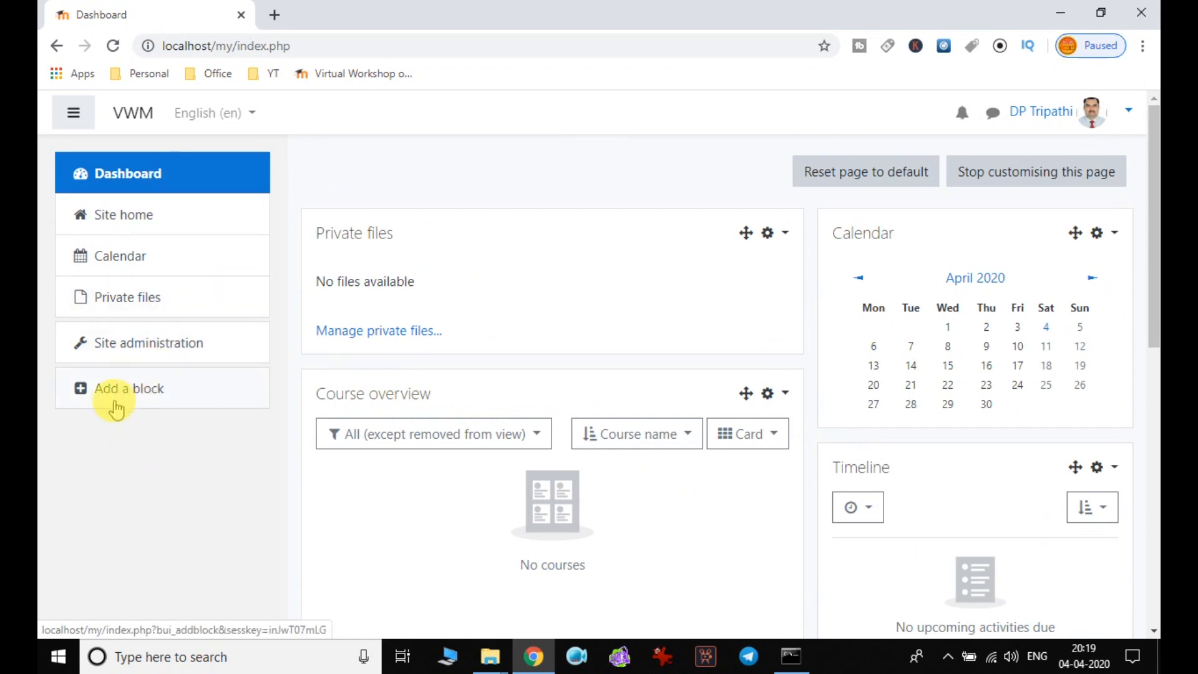
{"action": "left_click", "coordinate": [173, 394]}
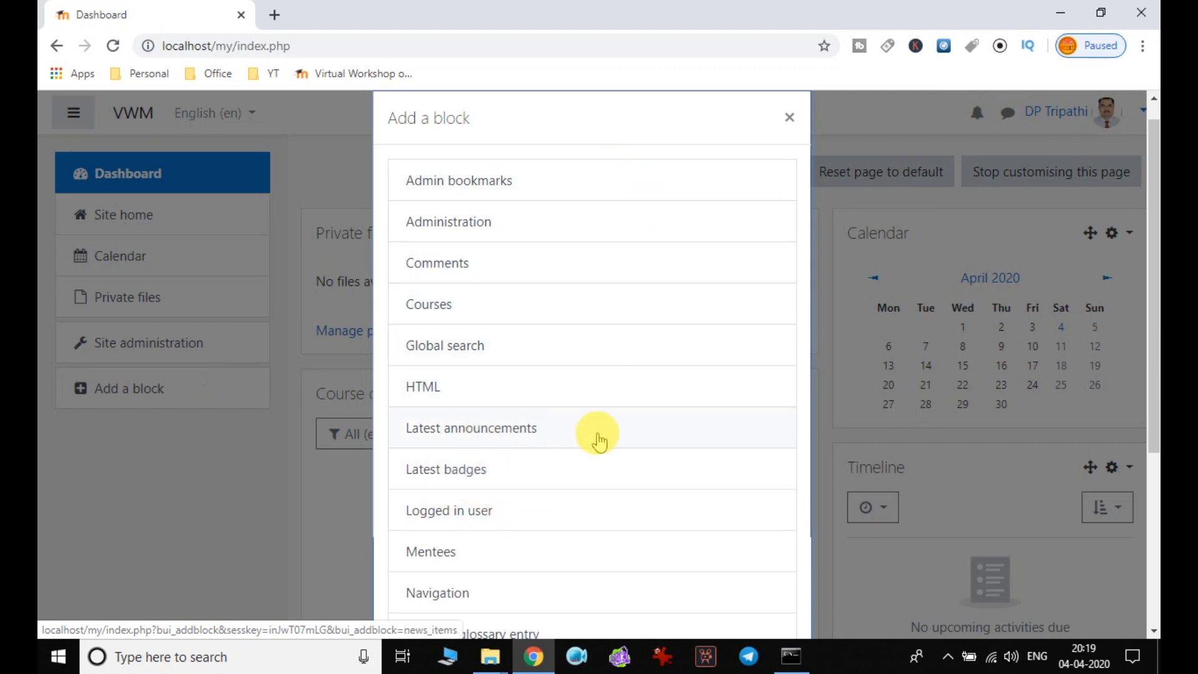
{"action": "scroll", "coordinate": [624, 441], "scroll_direction": "down", "scroll_amount": 5}
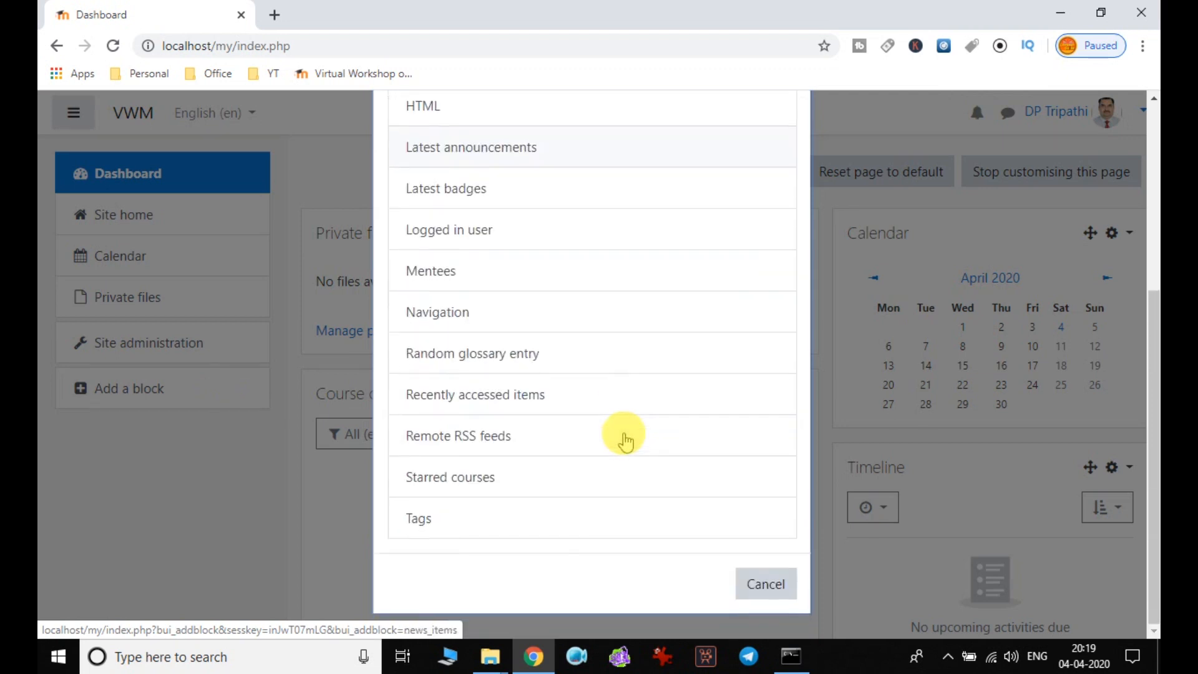
{"action": "left_click", "coordinate": [772, 587]}
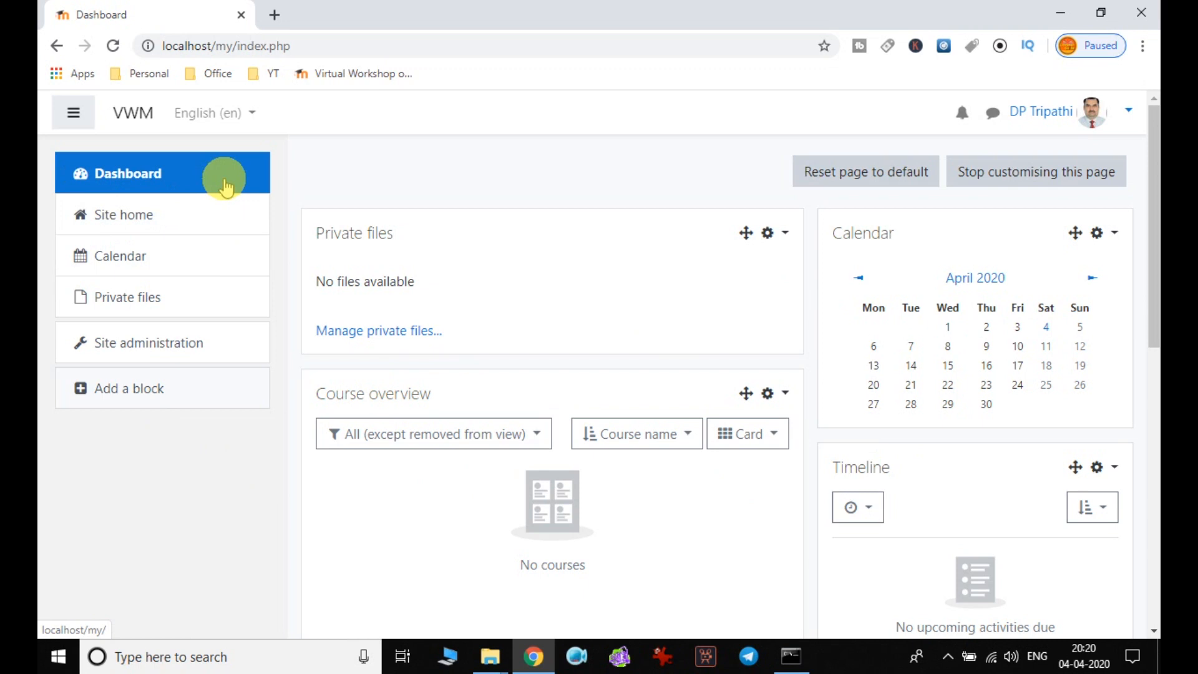
Step: View the Site home page, and open the Calendar page to examine its month view
{"action": "left_click", "coordinate": [183, 229]}
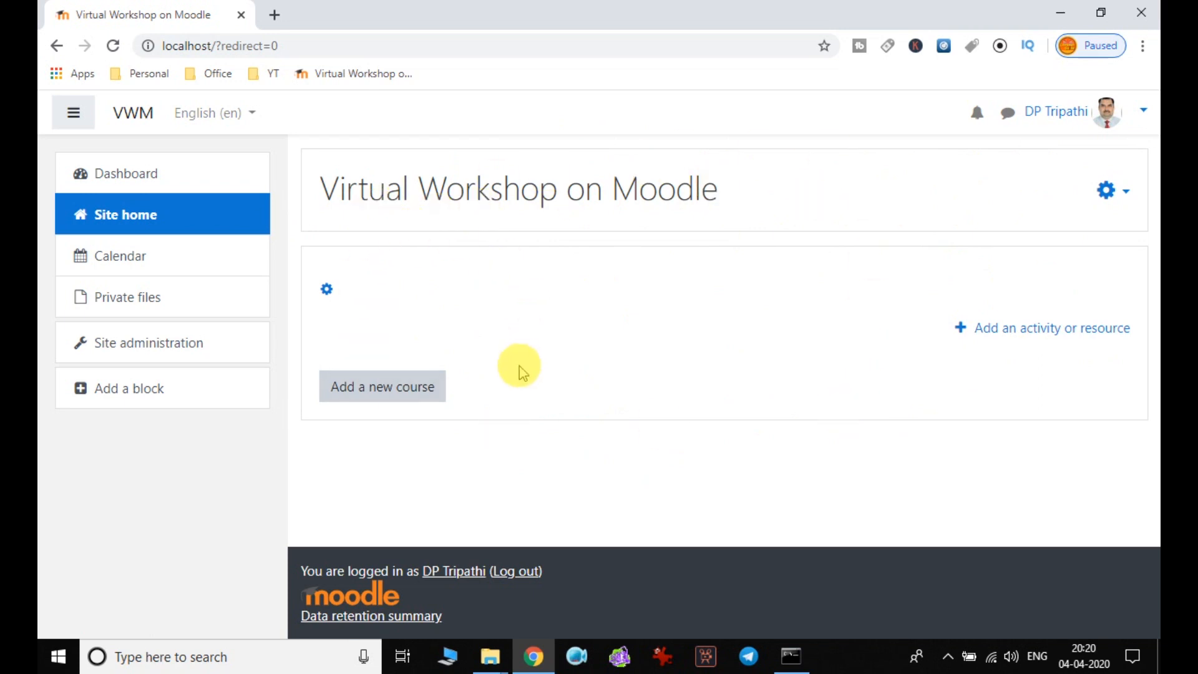
{"action": "left_click", "coordinate": [86, 267]}
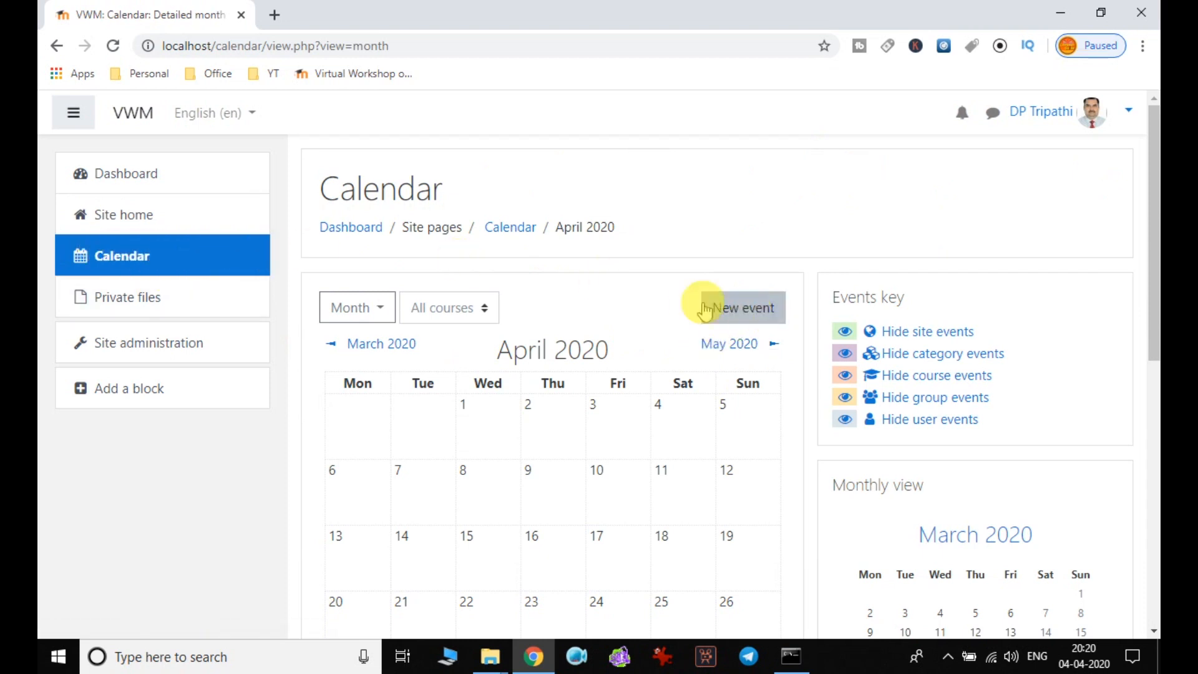
{"action": "scroll", "coordinate": [657, 347], "scroll_direction": "down", "scroll_amount": 3}
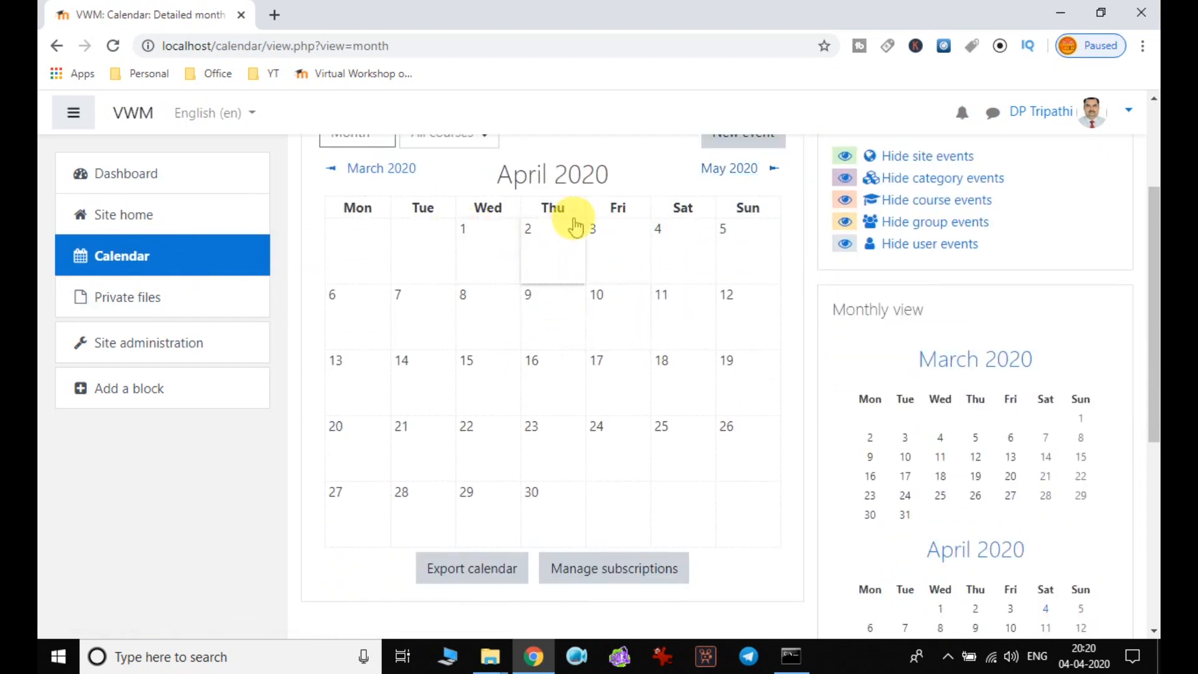
{"action": "scroll", "coordinate": [623, 294], "scroll_direction": "up", "scroll_amount": 2}
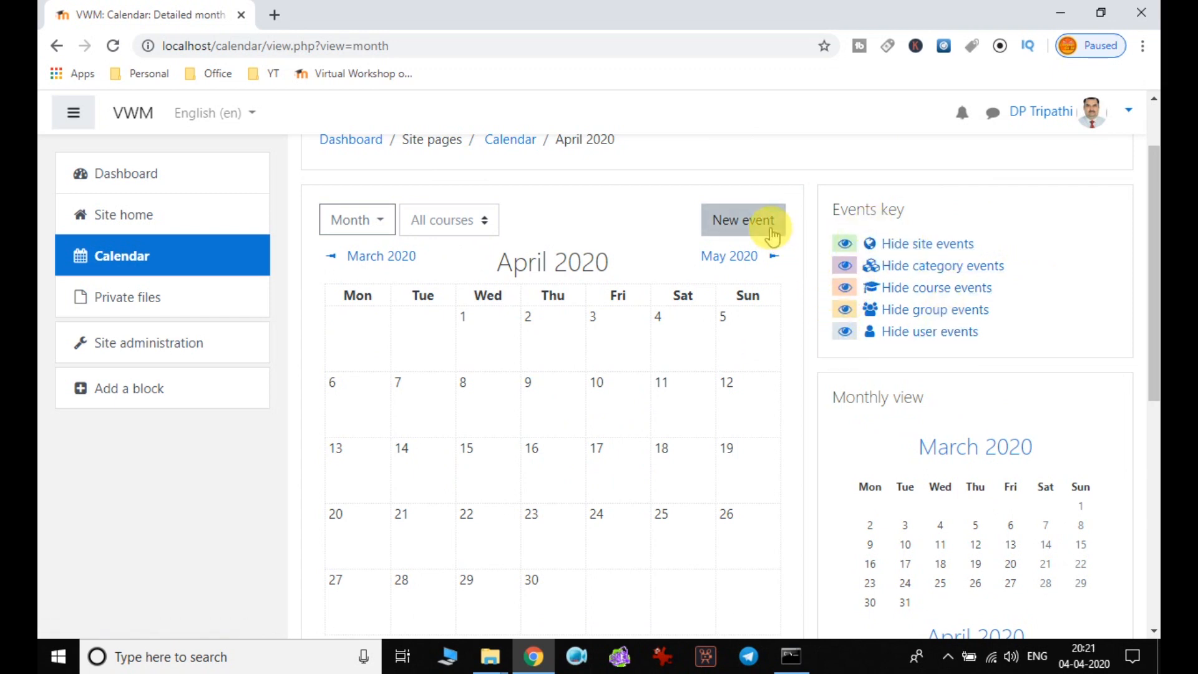
Step: Examine the new event form's title, date and event type options without saving, and look over the Calendar page's monthly view
{"action": "left_click", "coordinate": [773, 236]}
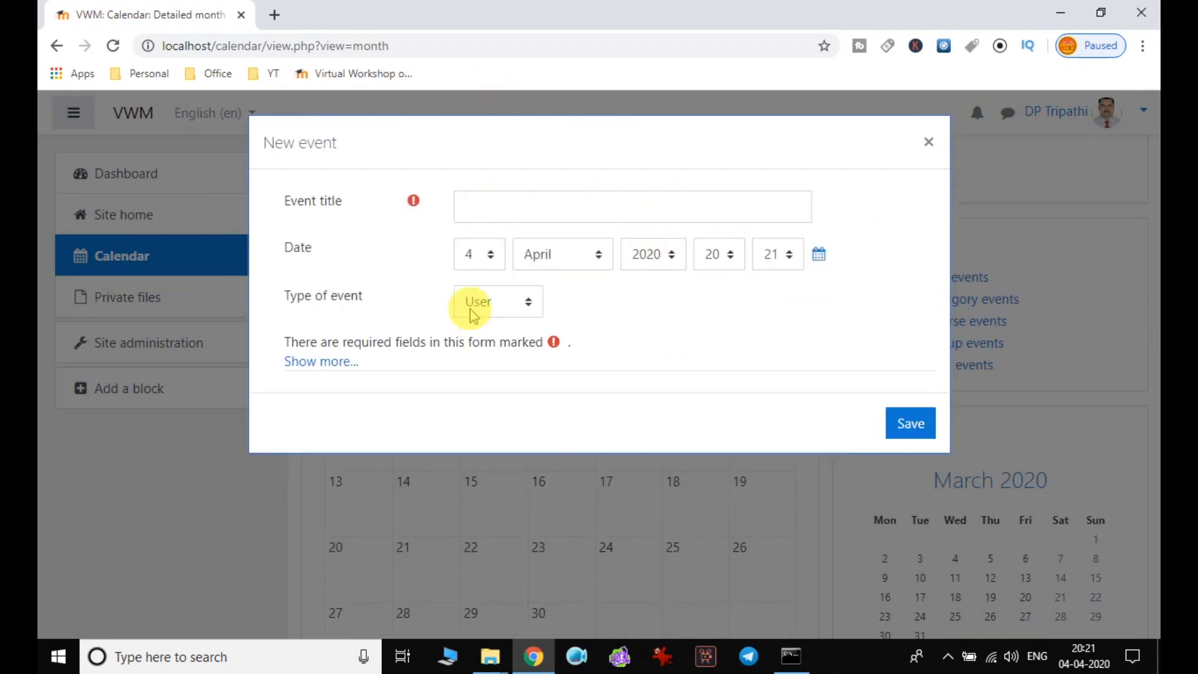
{"action": "left_click", "coordinate": [477, 204]}
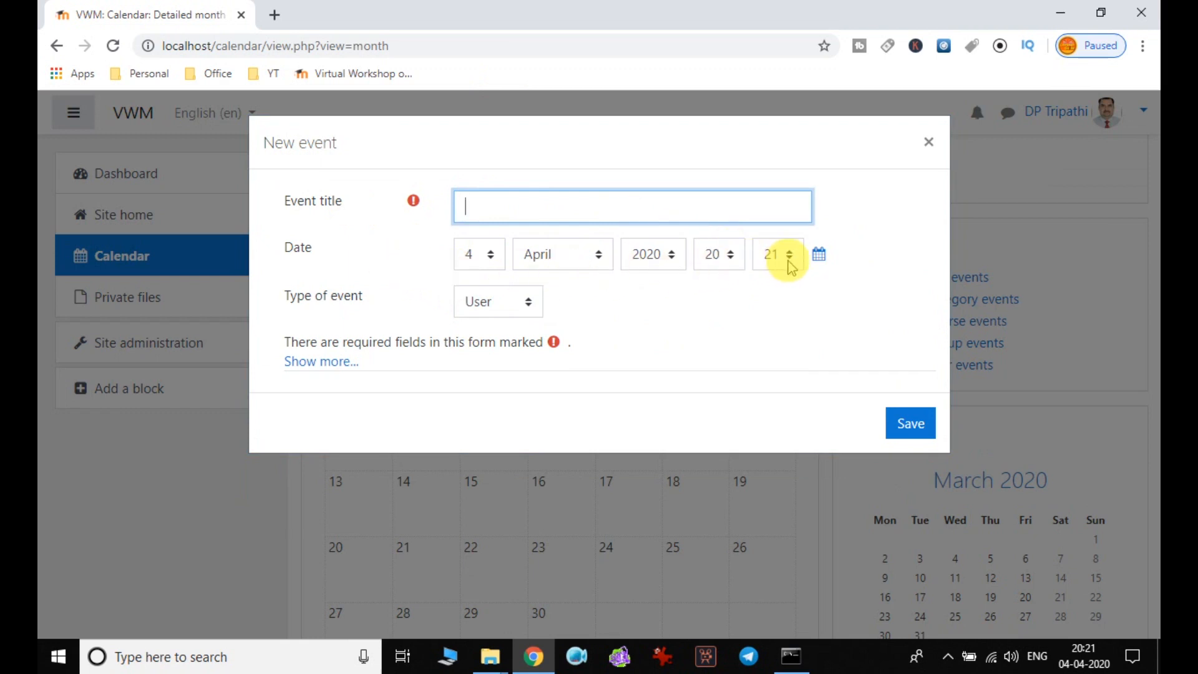
{"action": "left_click", "coordinate": [506, 307]}
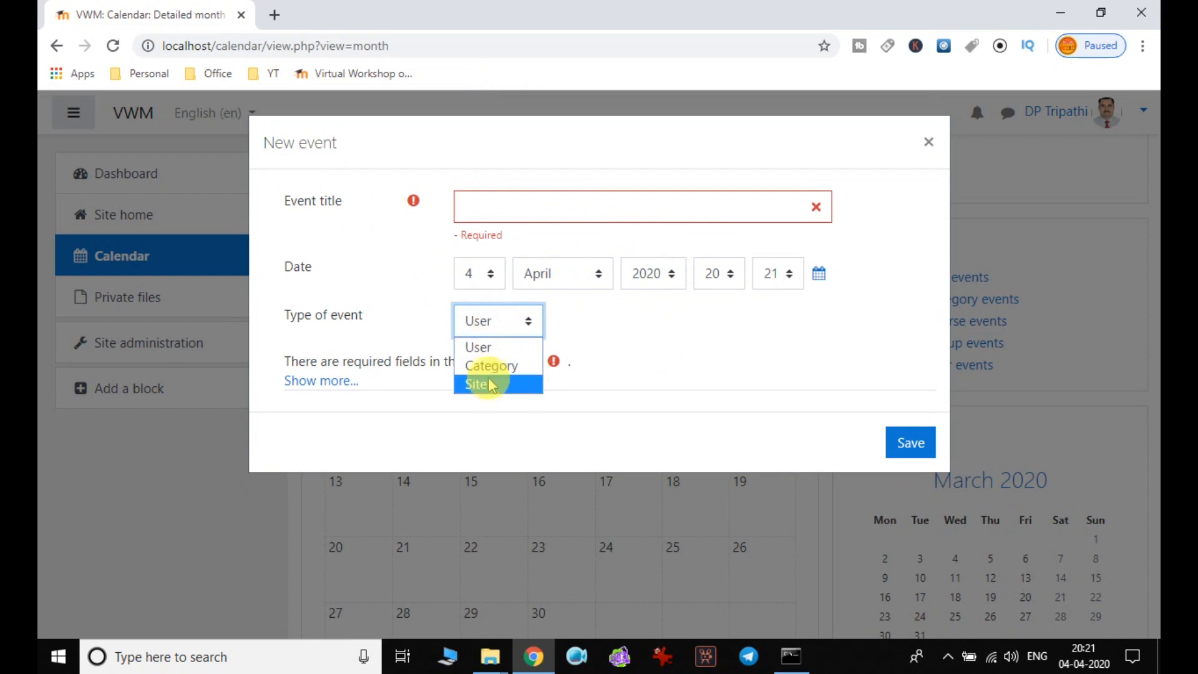
{"action": "left_click", "coordinate": [680, 355]}
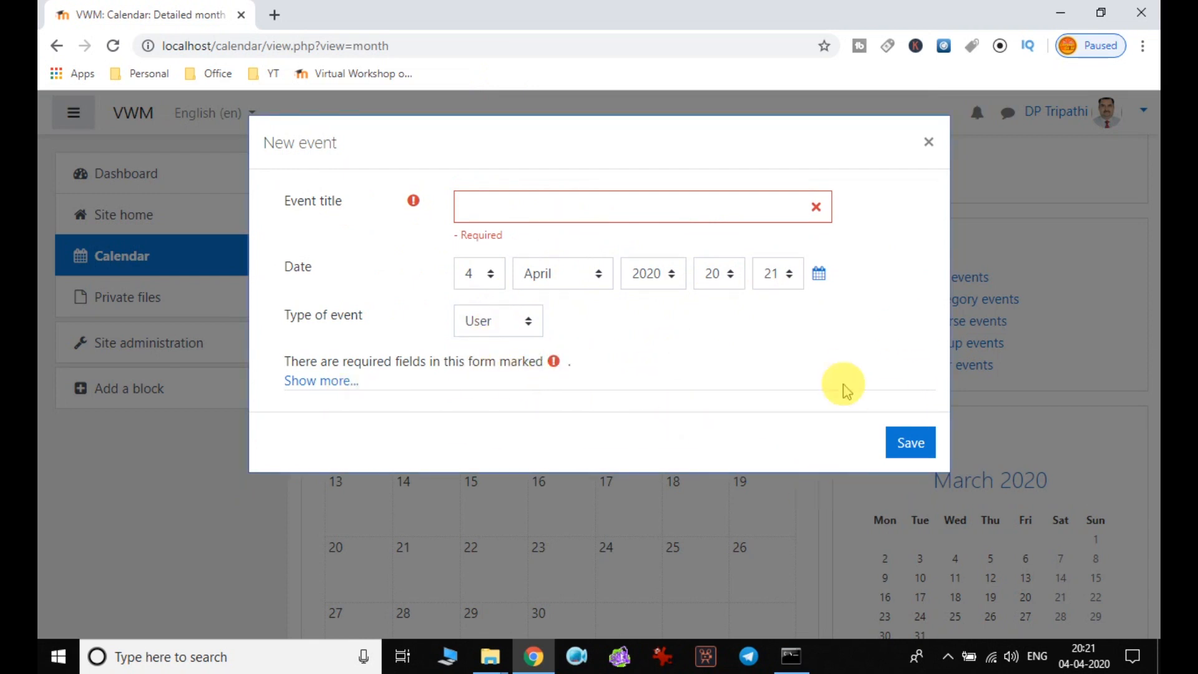
{"action": "left_click", "coordinate": [928, 142]}
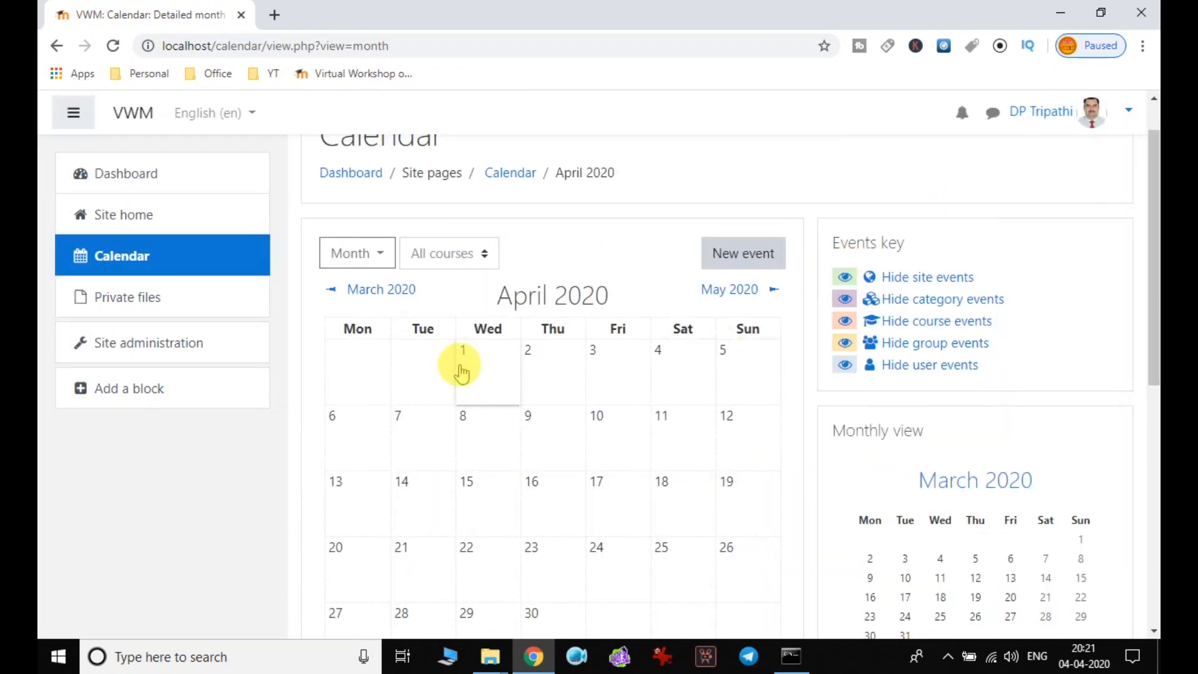
{"action": "scroll", "coordinate": [528, 424], "scroll_direction": "up", "scroll_amount": 1}
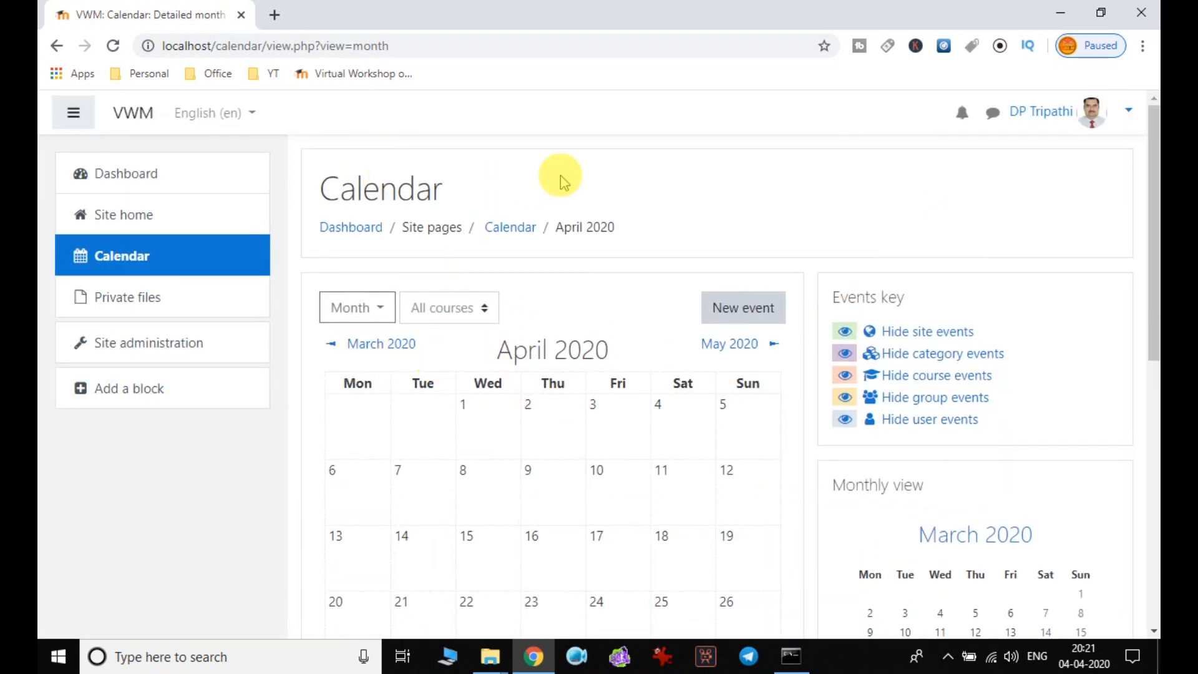
{"action": "scroll", "coordinate": [1067, 468], "scroll_direction": "down", "scroll_amount": 5}
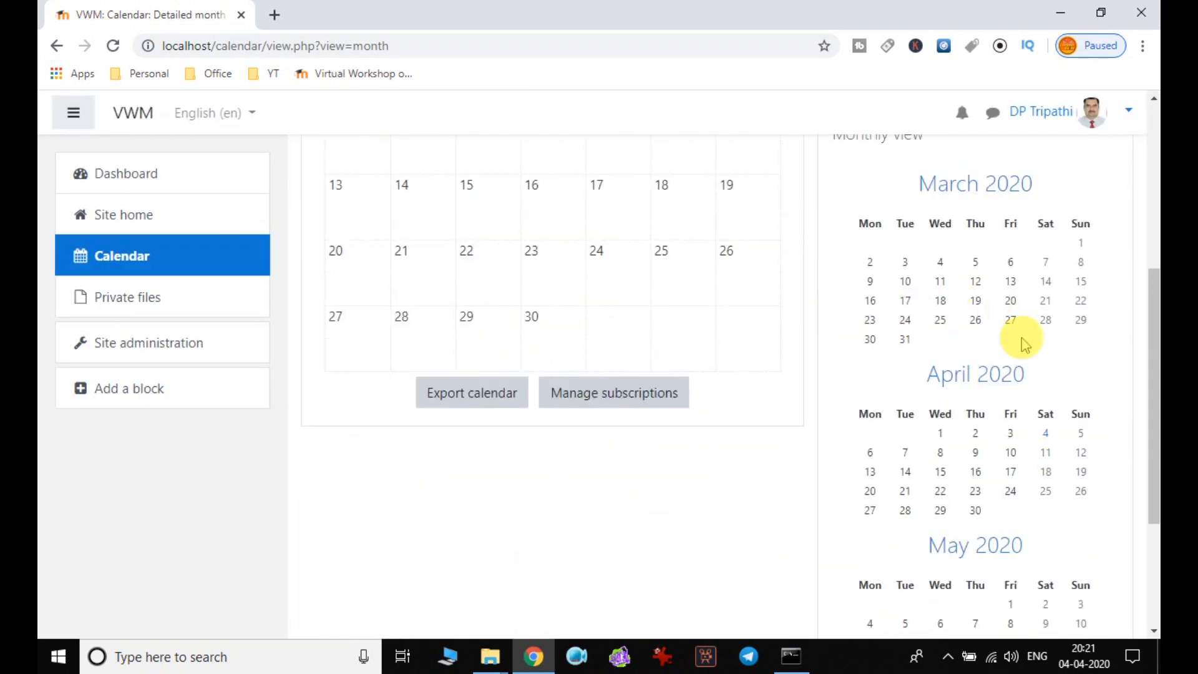
{"action": "scroll", "coordinate": [647, 522], "scroll_direction": "up", "scroll_amount": 4}
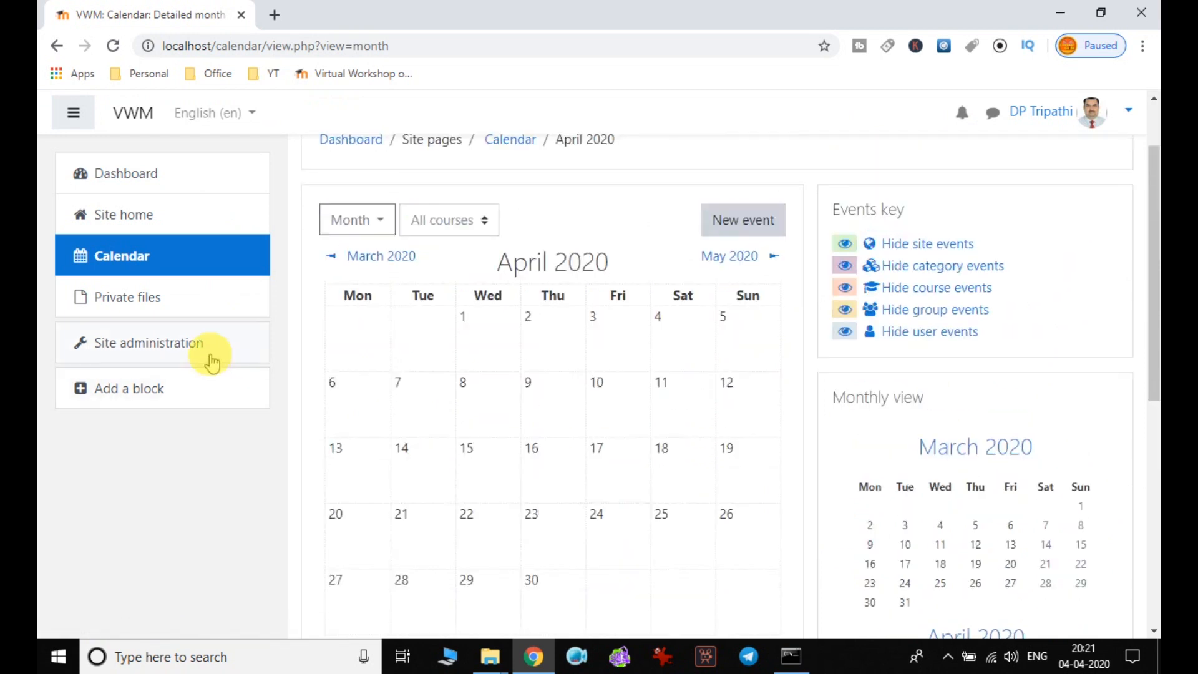
Step: Open the Private files page, bring up the file picker for a new upload and reposition its window
{"action": "left_click", "coordinate": [132, 306]}
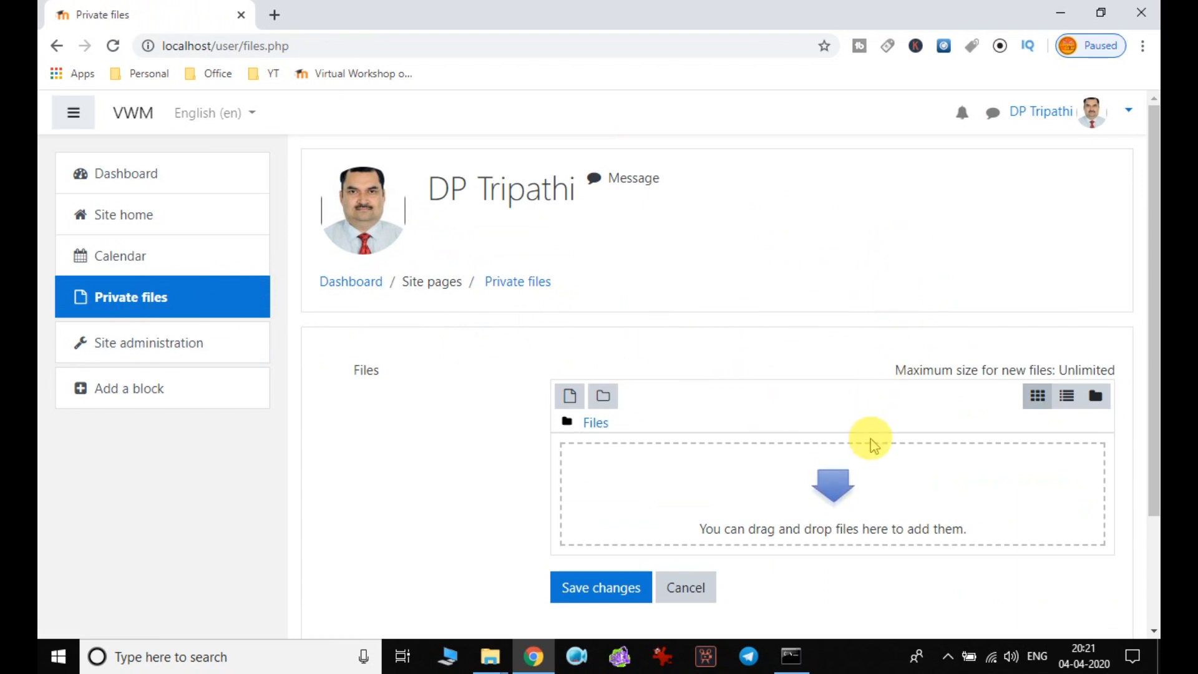
{"action": "scroll", "coordinate": [885, 381], "scroll_direction": "down", "scroll_amount": 3}
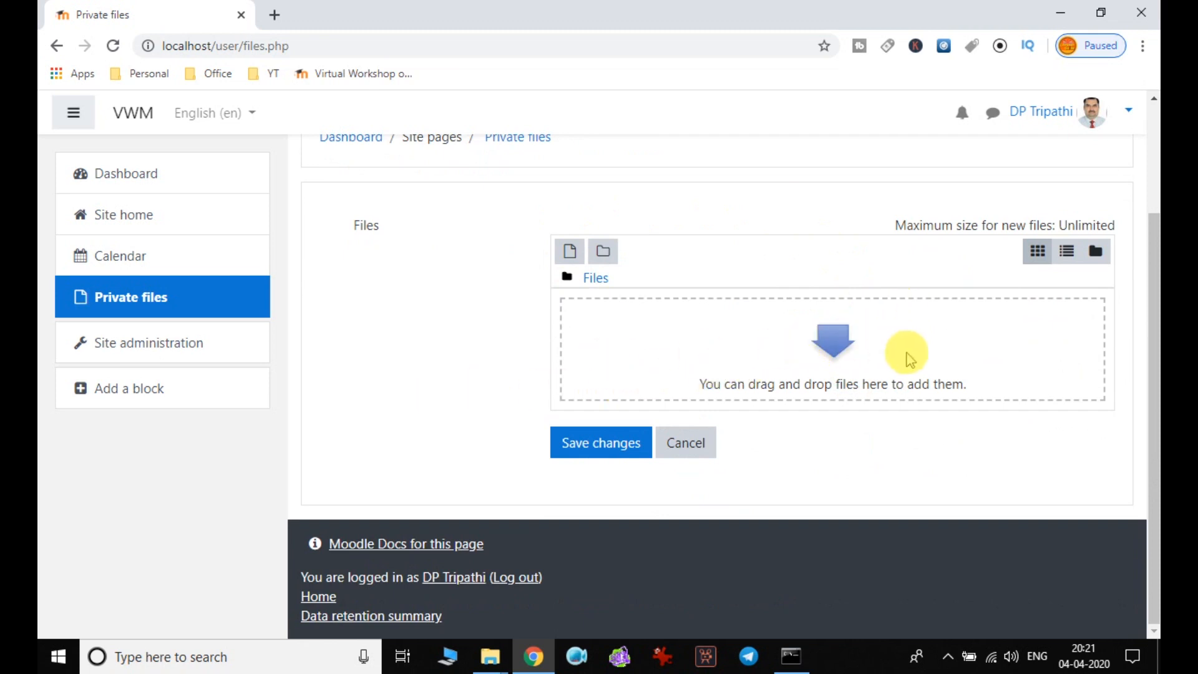
{"action": "left_click", "coordinate": [767, 347]}
{"action": "left_click_drag", "start_coordinate": [674, 145], "coordinate": [710, 40]}
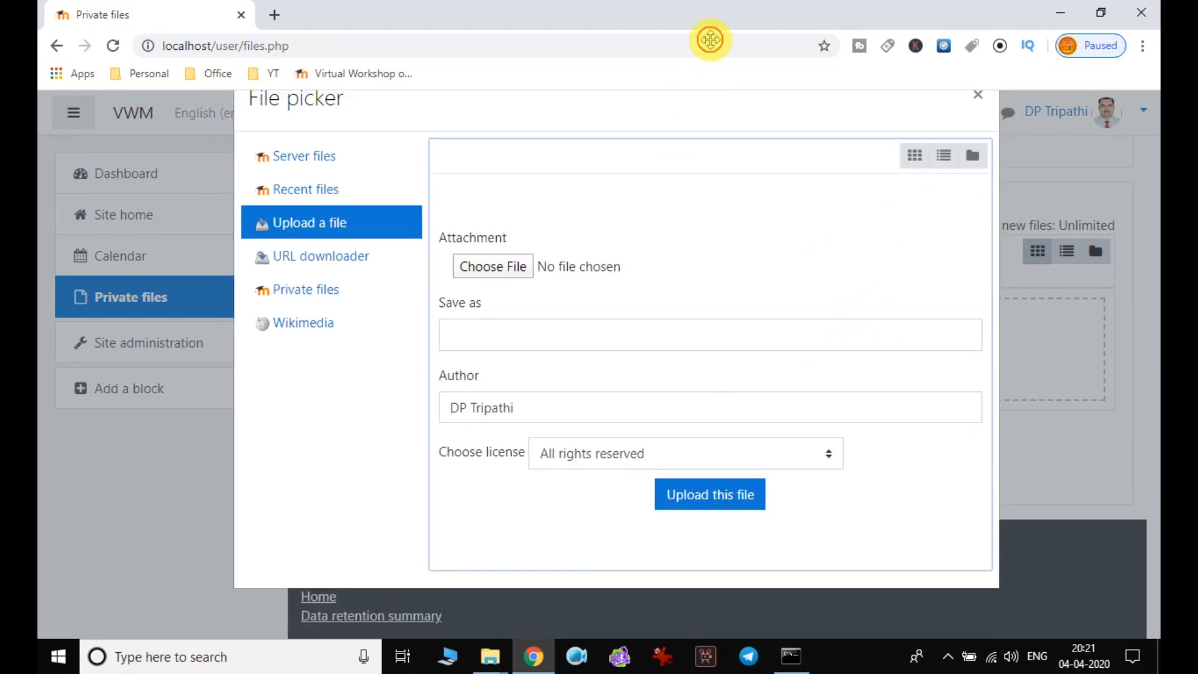
{"action": "left_click_drag", "start_coordinate": [697, 92], "coordinate": [689, 115]}
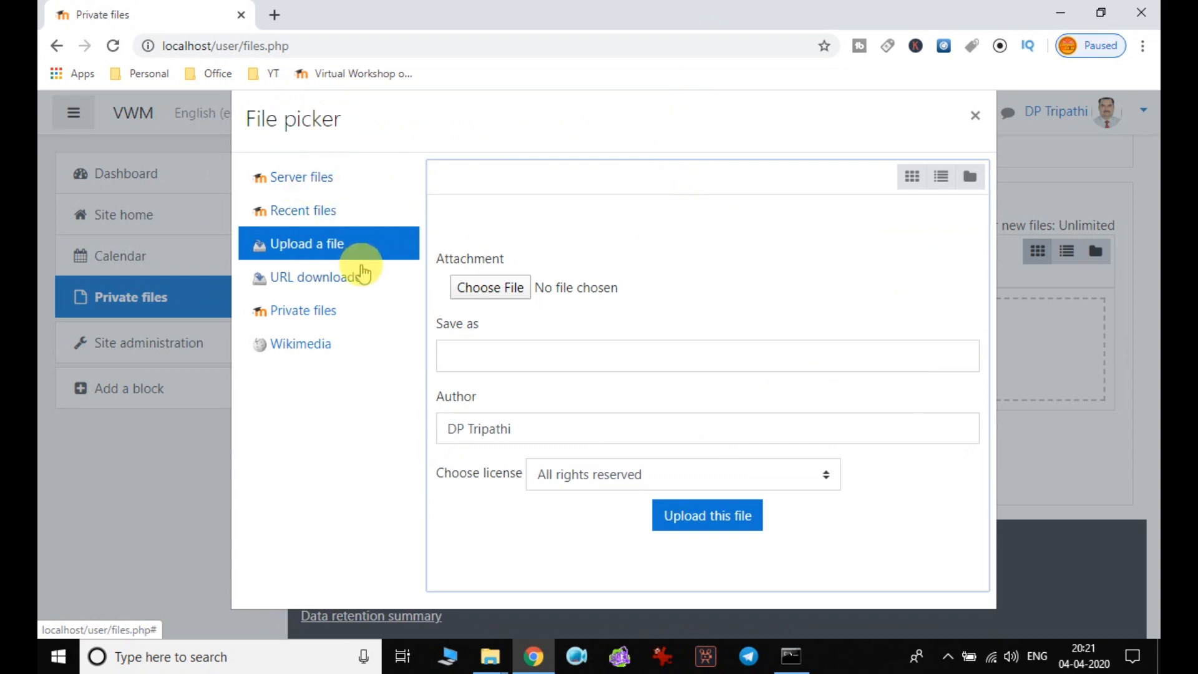
Step: Upload the image 3.png from the Moodle Workshop folder to the private files
{"action": "left_click", "coordinate": [663, 281]}
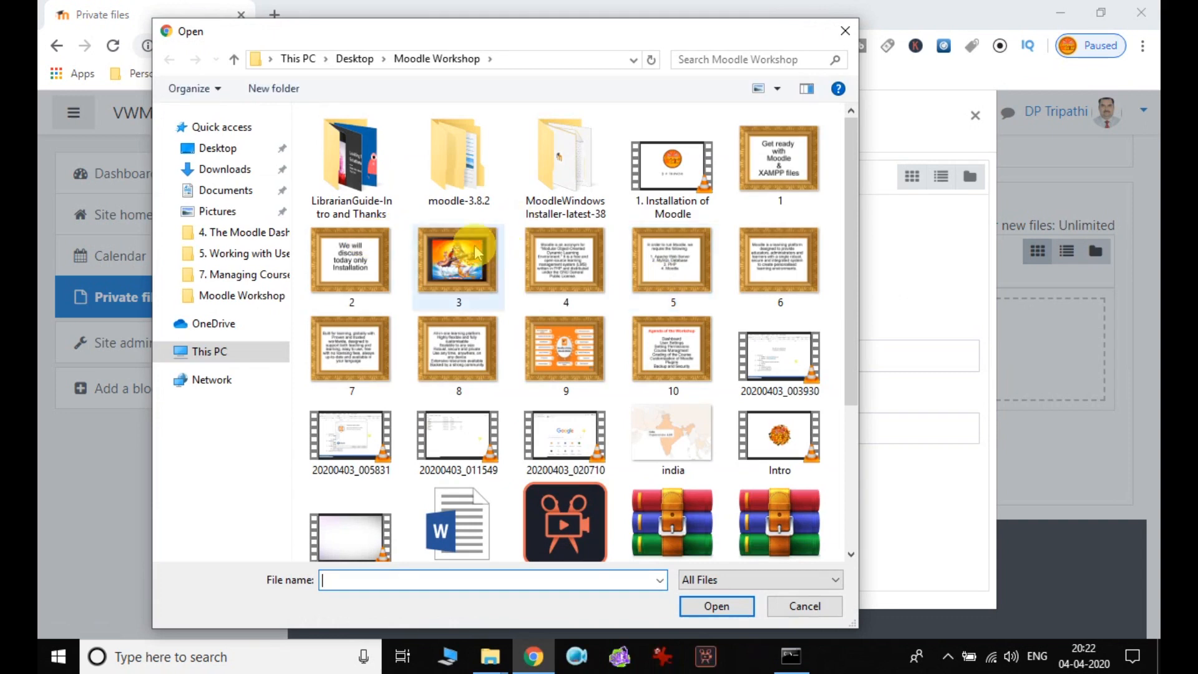
{"action": "left_click", "coordinate": [465, 265]}
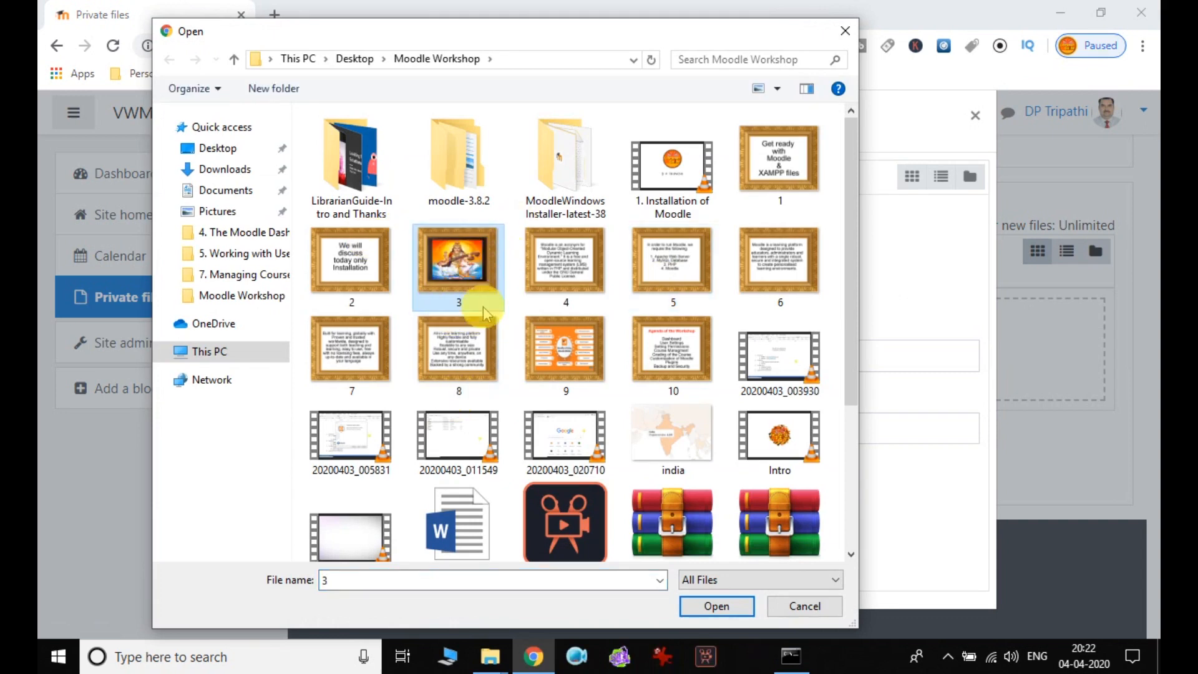
{"action": "left_click", "coordinate": [743, 607]}
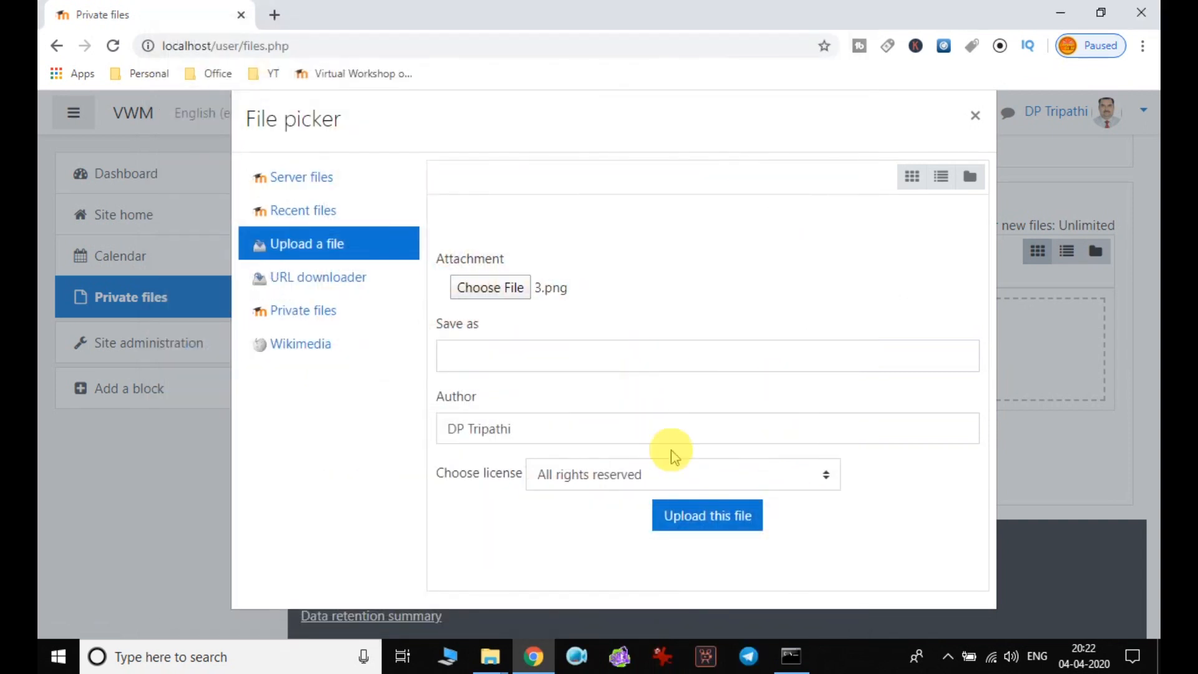
{"action": "left_click", "coordinate": [727, 516]}
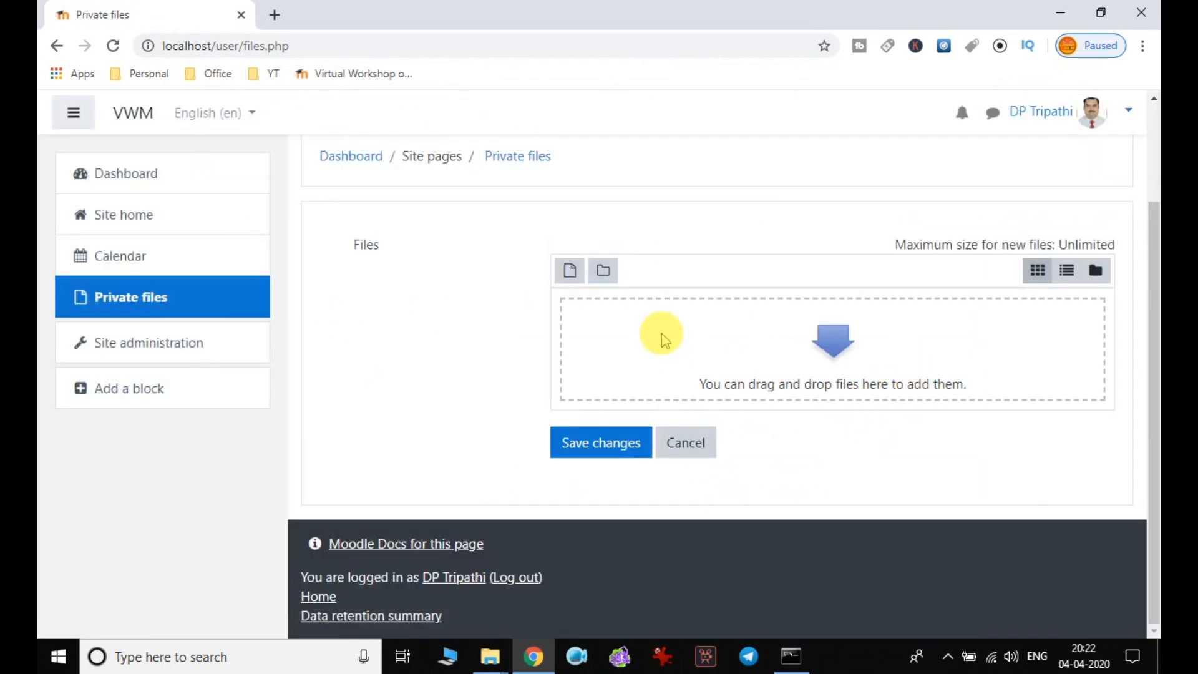
Step: Upload 3.png to the private files once more, overwriting the existing file of the same name
{"action": "scroll", "coordinate": [759, 348], "scroll_direction": "up", "scroll_amount": 2}
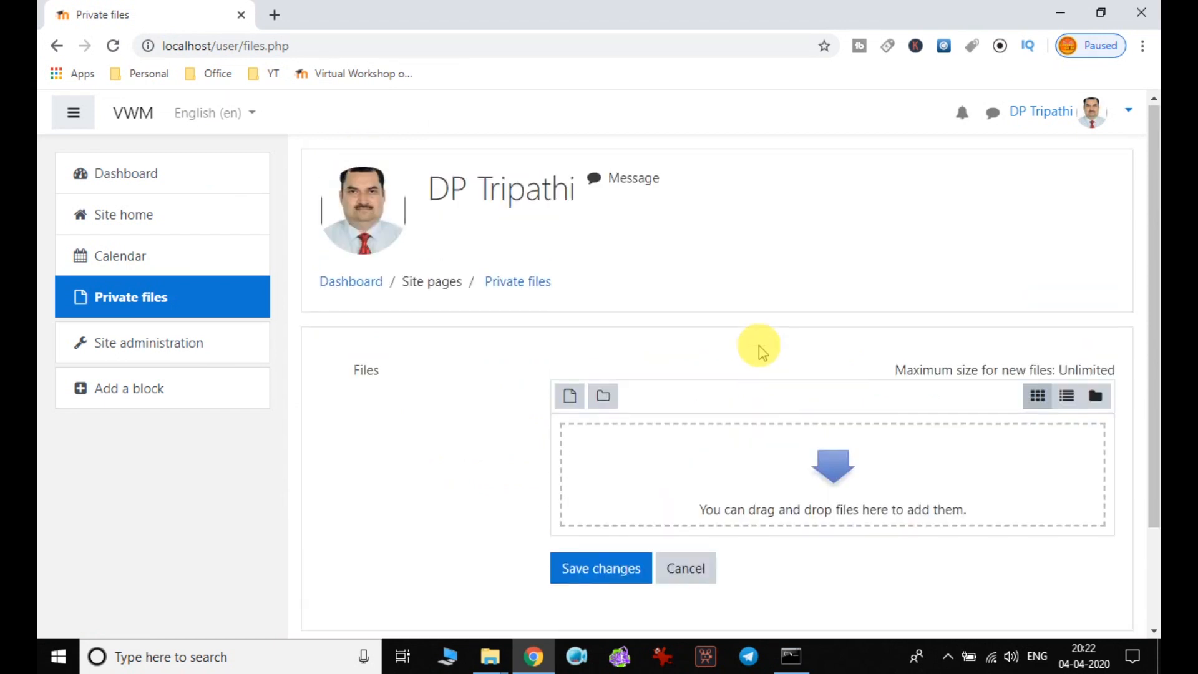
{"action": "scroll", "coordinate": [840, 318], "scroll_direction": "down", "scroll_amount": 2}
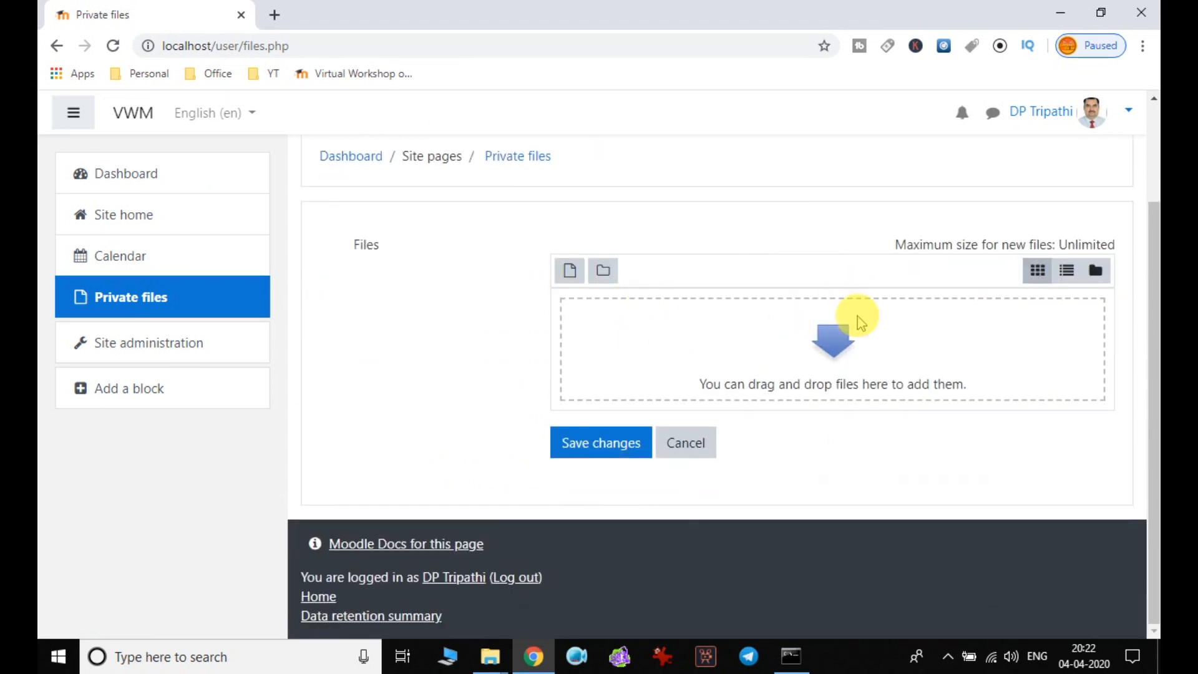
{"action": "left_click", "coordinate": [860, 343]}
{"action": "left_click", "coordinate": [507, 318]}
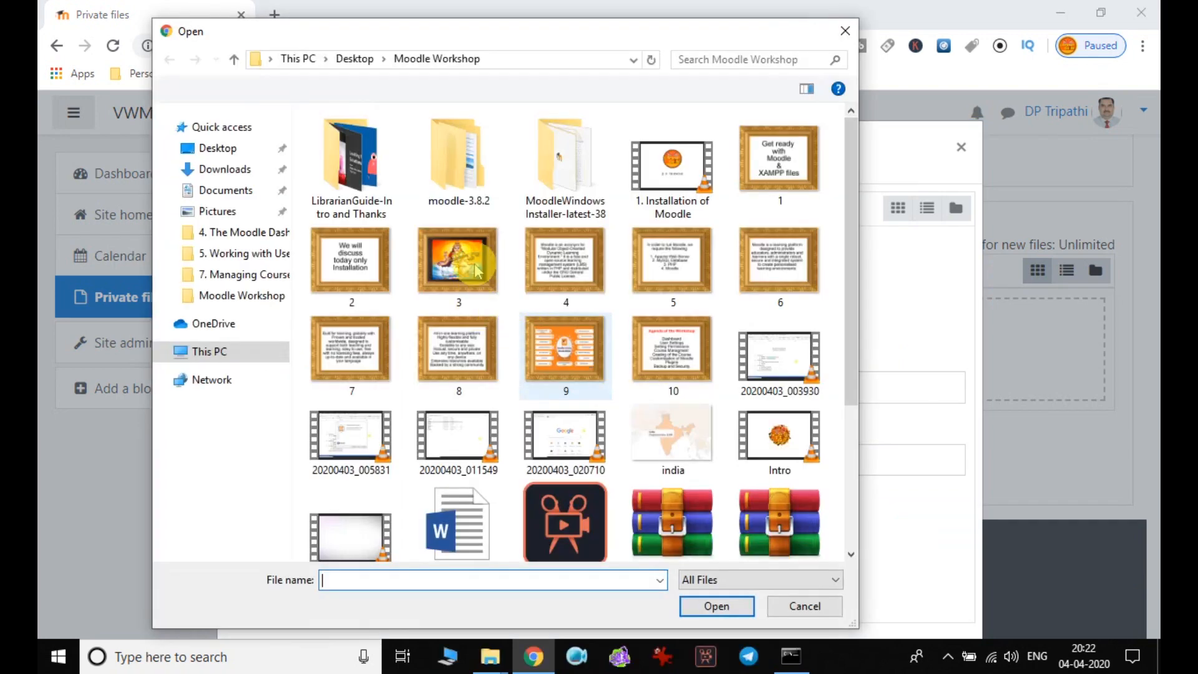
{"action": "left_click", "coordinate": [461, 269]}
{"action": "left_click", "coordinate": [717, 607]}
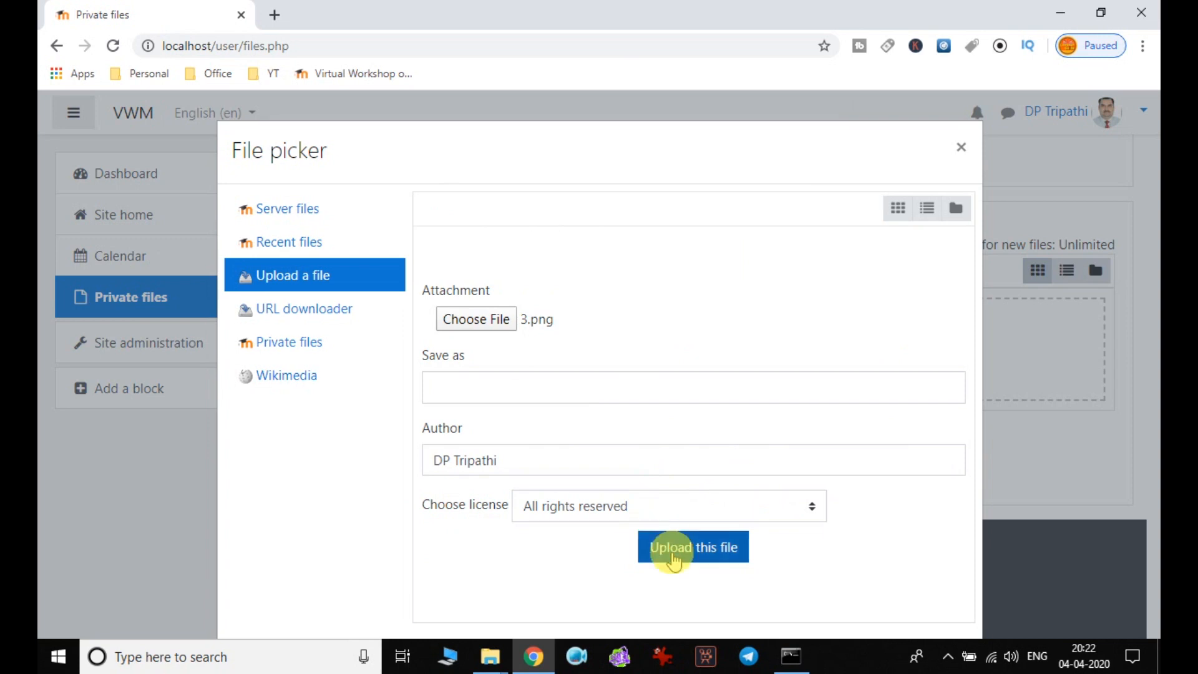
{"action": "left_click", "coordinate": [672, 559]}
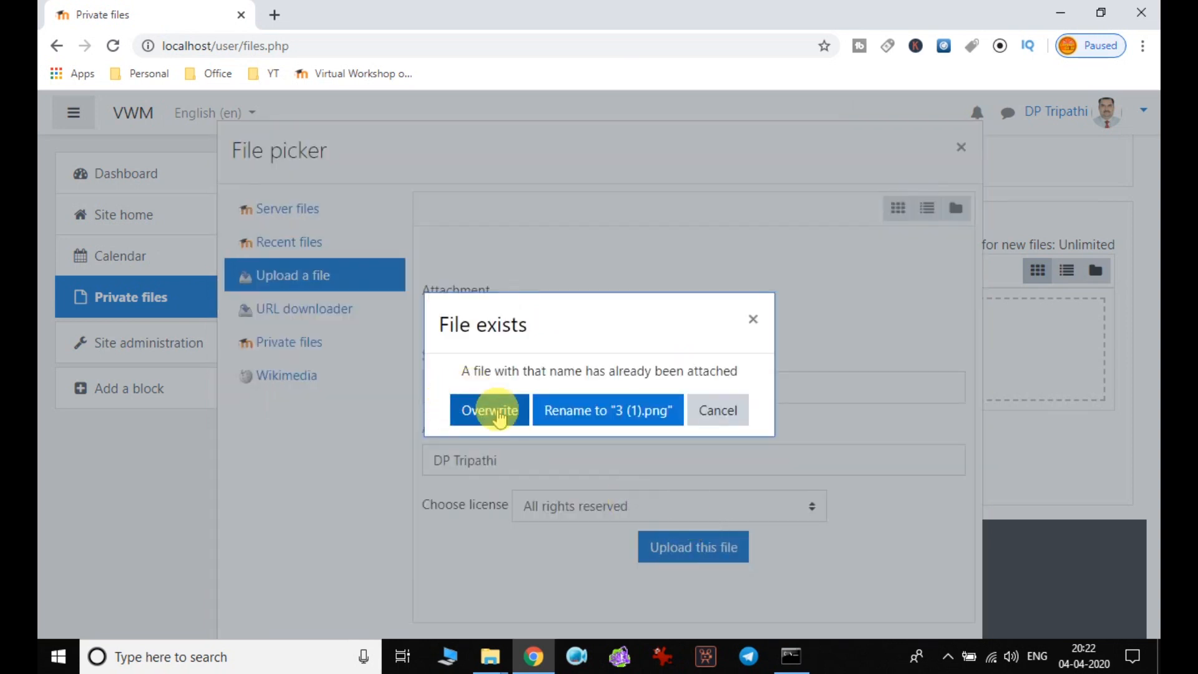
{"action": "left_click", "coordinate": [512, 415]}
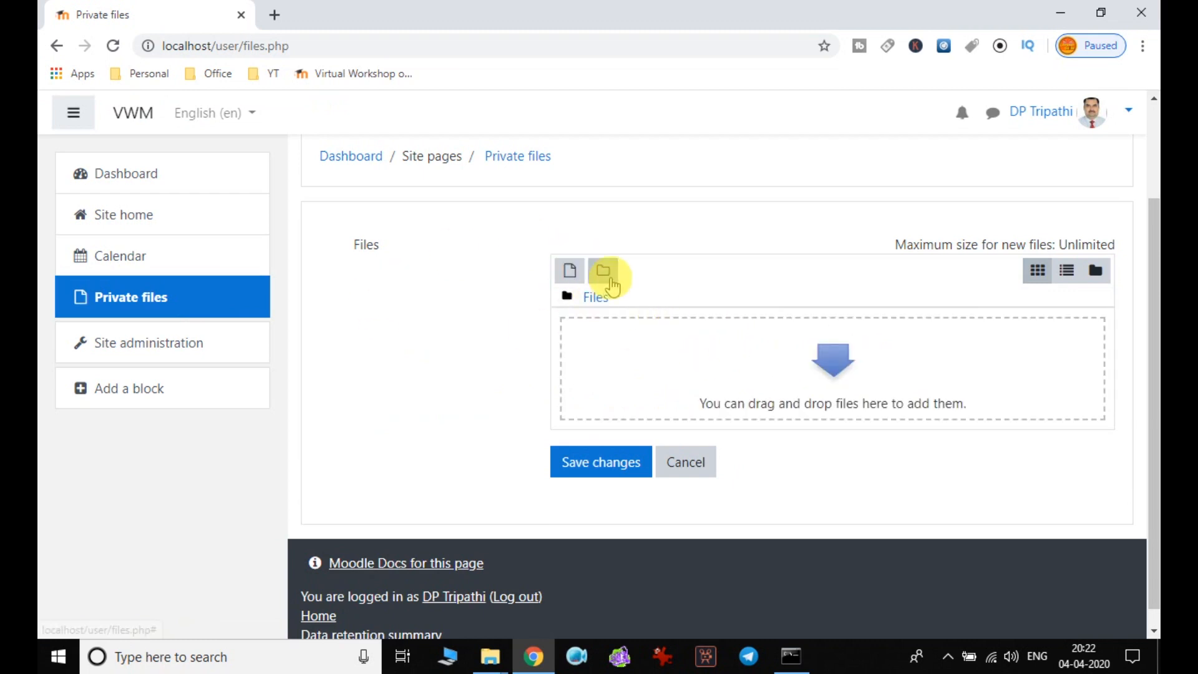
Step: Upload india.jpg from the Moodle Workshop folder to the private files and save the changes
{"action": "left_click", "coordinate": [610, 280]}
{"action": "left_click", "coordinate": [651, 430]}
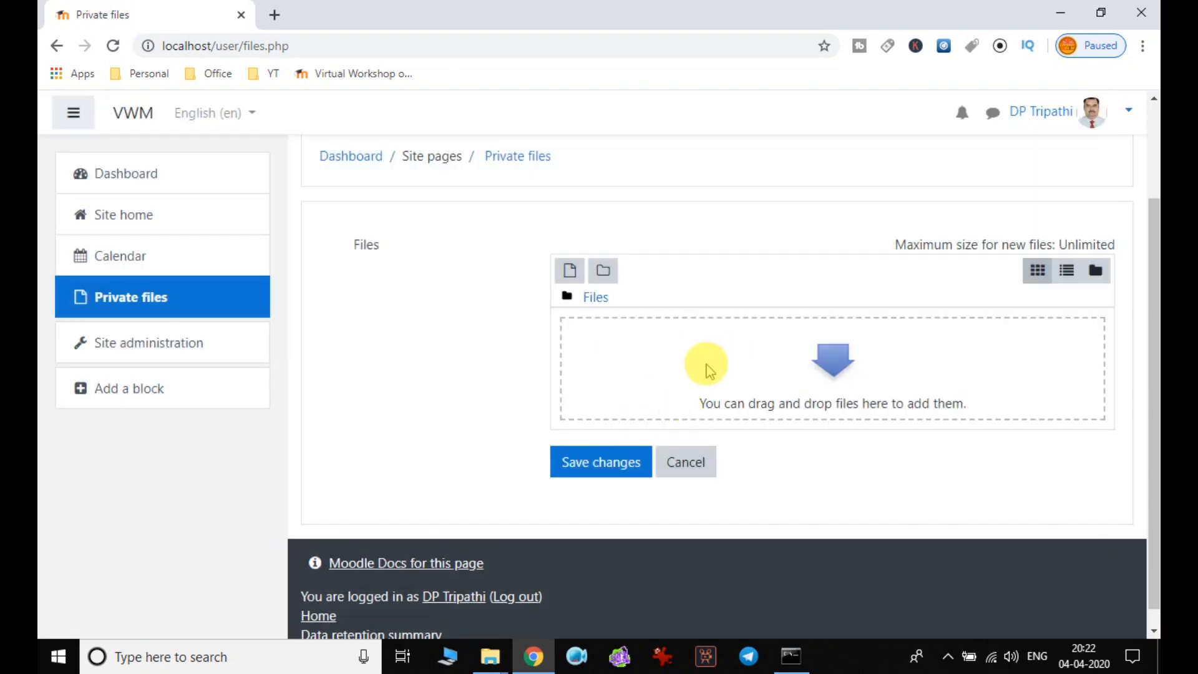
{"action": "left_click", "coordinate": [762, 366]}
{"action": "left_click", "coordinate": [493, 320]}
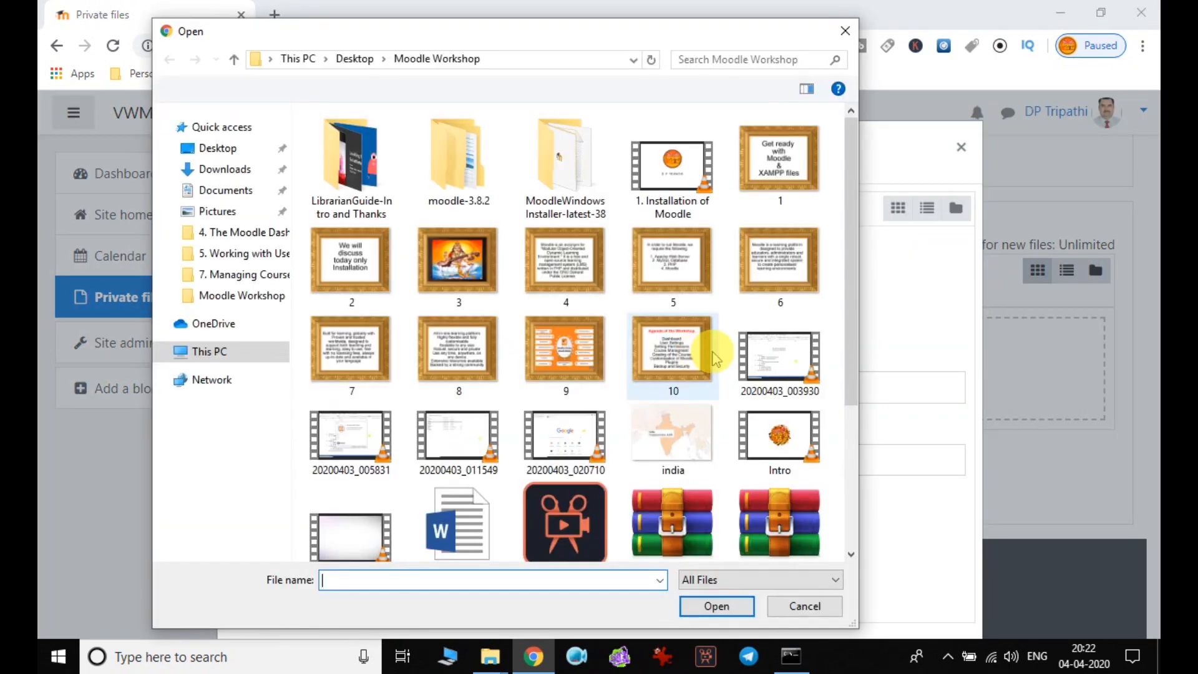
{"action": "left_click", "coordinate": [708, 478]}
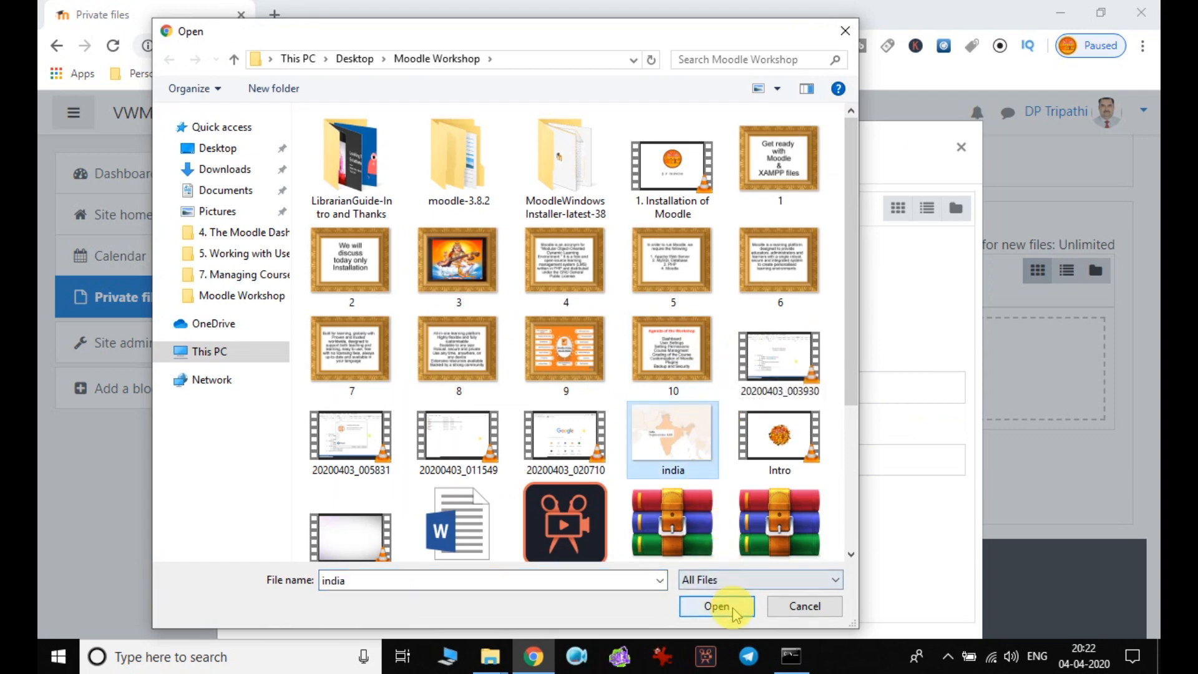
{"action": "left_click", "coordinate": [716, 605]}
{"action": "left_click", "coordinate": [713, 552]}
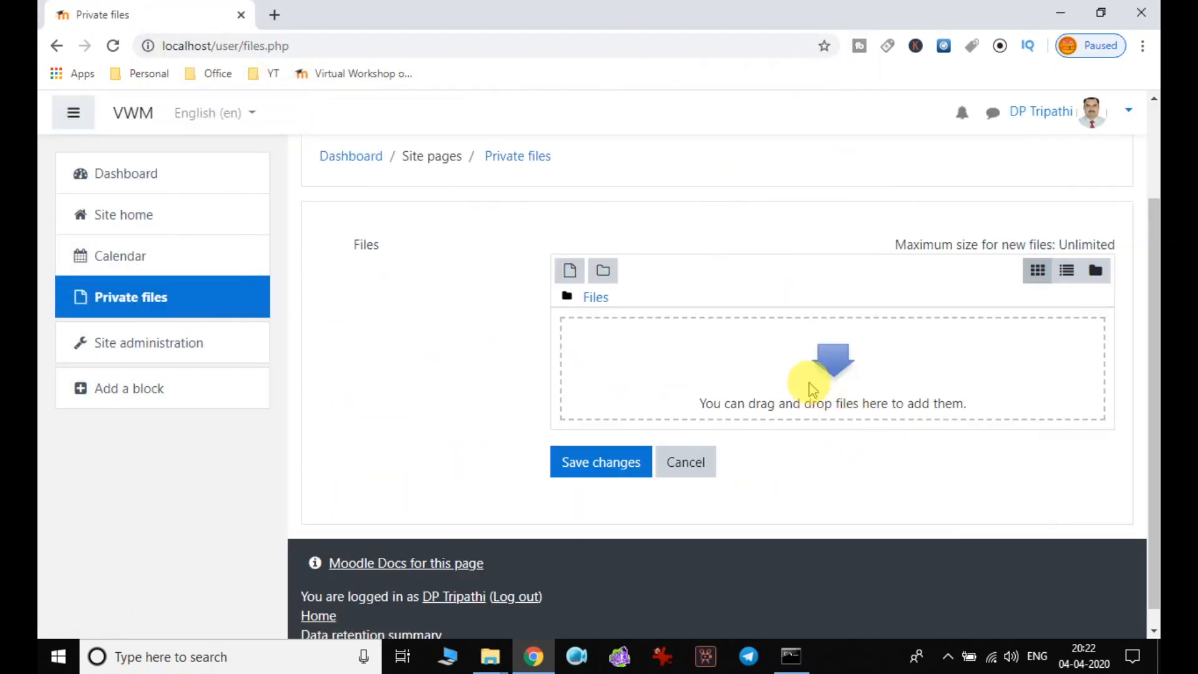
{"action": "scroll", "coordinate": [811, 381], "scroll_direction": "down", "scroll_amount": 1}
{"action": "left_click", "coordinate": [584, 459]}
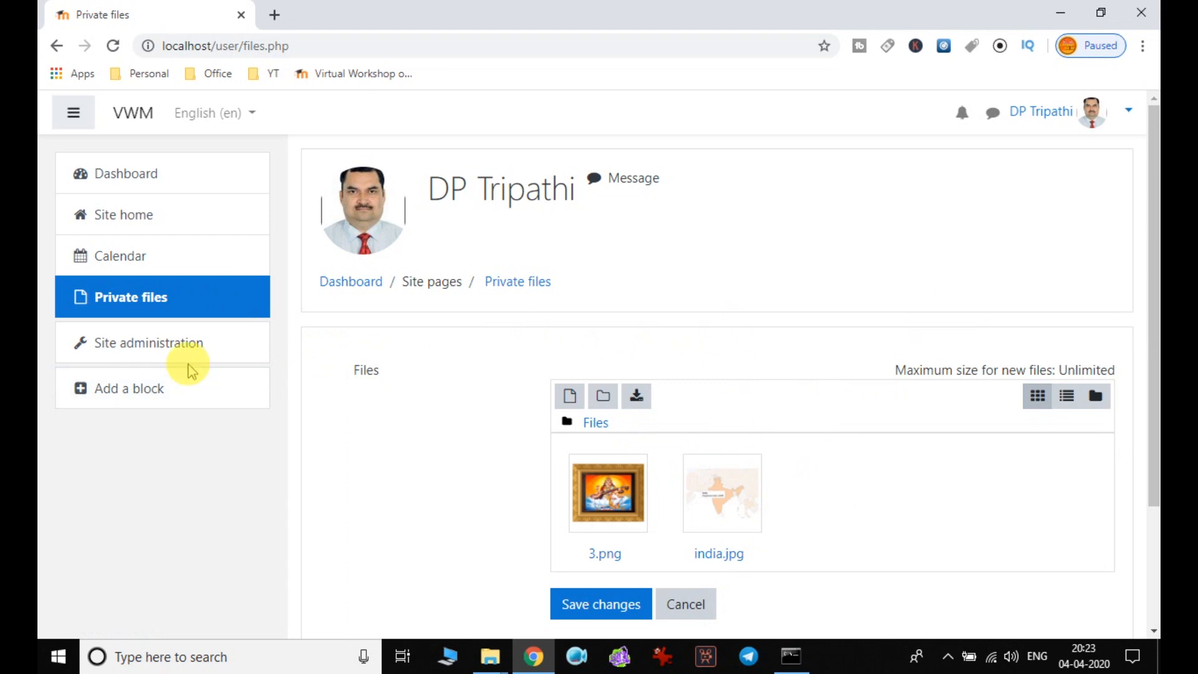
Step: Open the Site administration page and look over its general settings links
{"action": "left_click", "coordinate": [159, 350]}
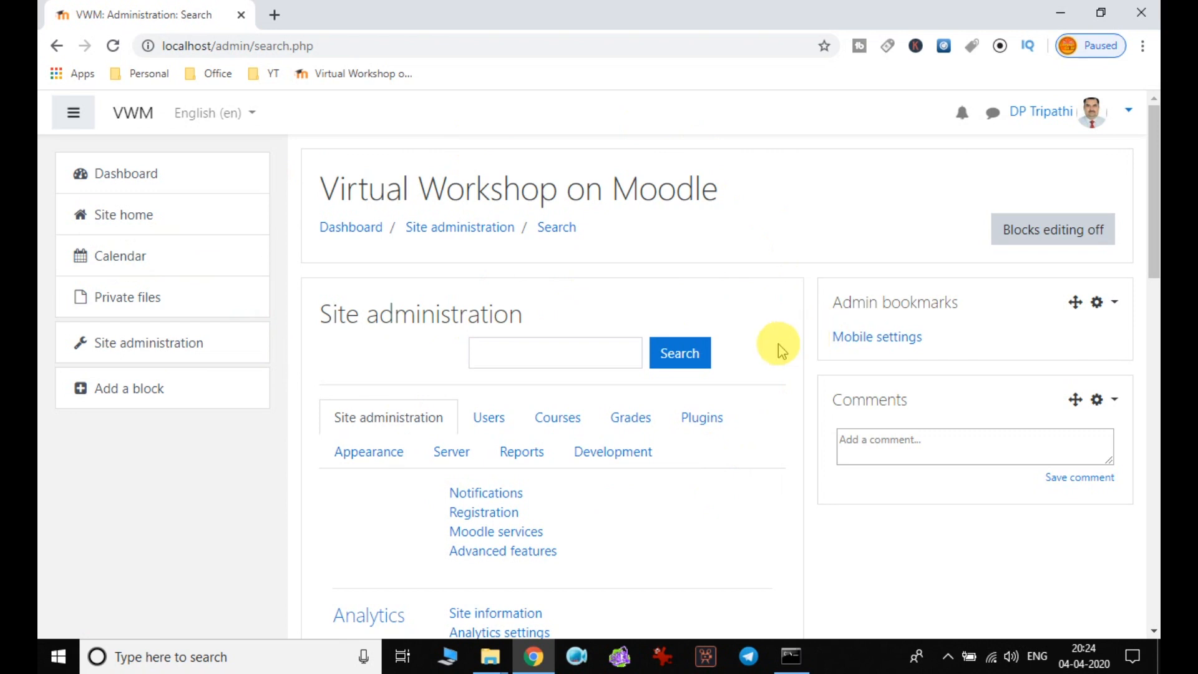
{"action": "scroll", "coordinate": [778, 350], "scroll_direction": "down", "scroll_amount": 1}
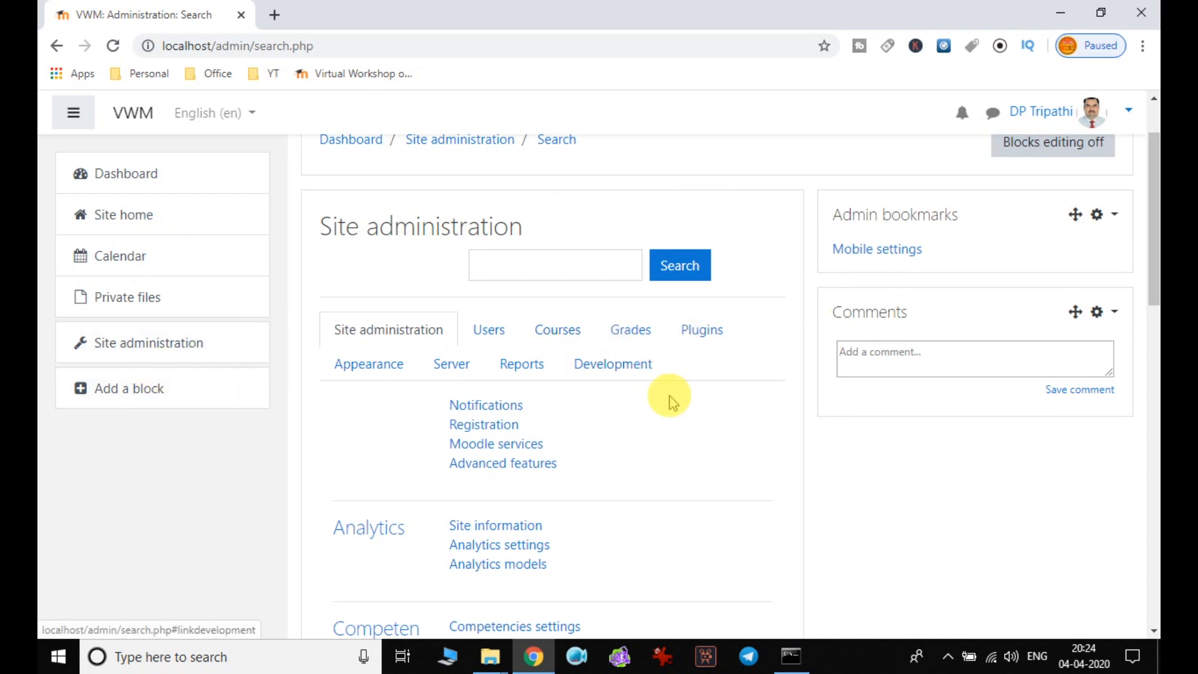
{"action": "scroll", "coordinate": [669, 395], "scroll_direction": "up", "scroll_amount": 1}
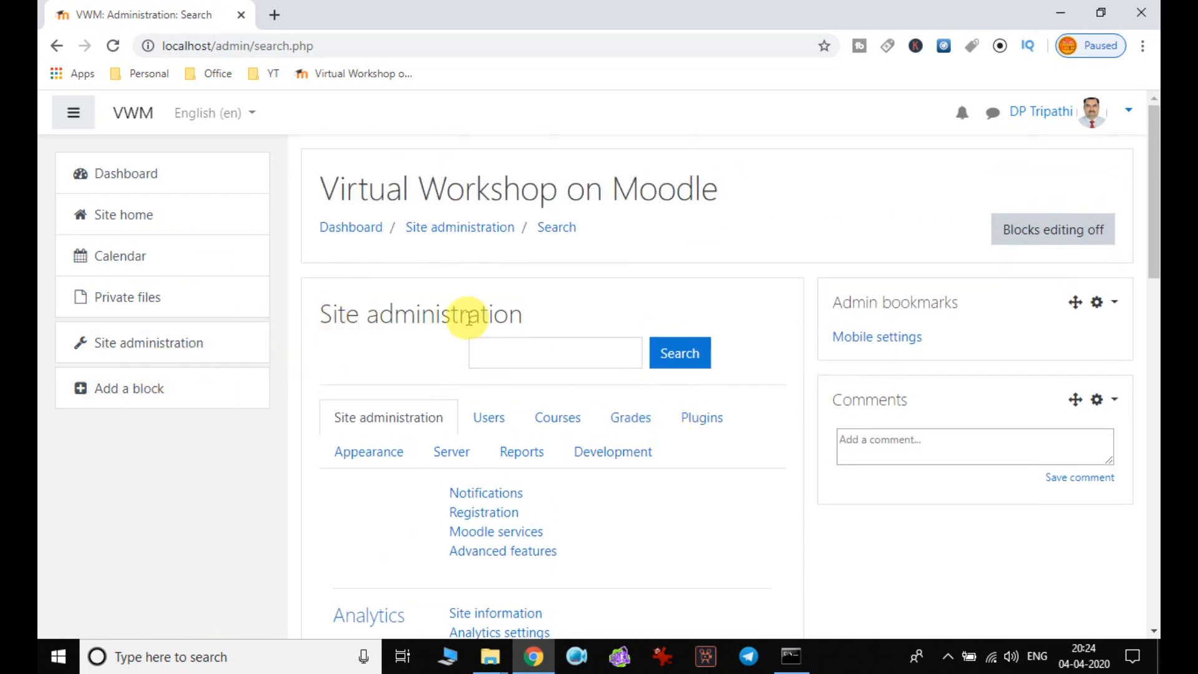
{"action": "scroll", "coordinate": [741, 388], "scroll_direction": "down", "scroll_amount": 1}
{"action": "scroll", "coordinate": [738, 388], "scroll_direction": "down", "scroll_amount": 2}
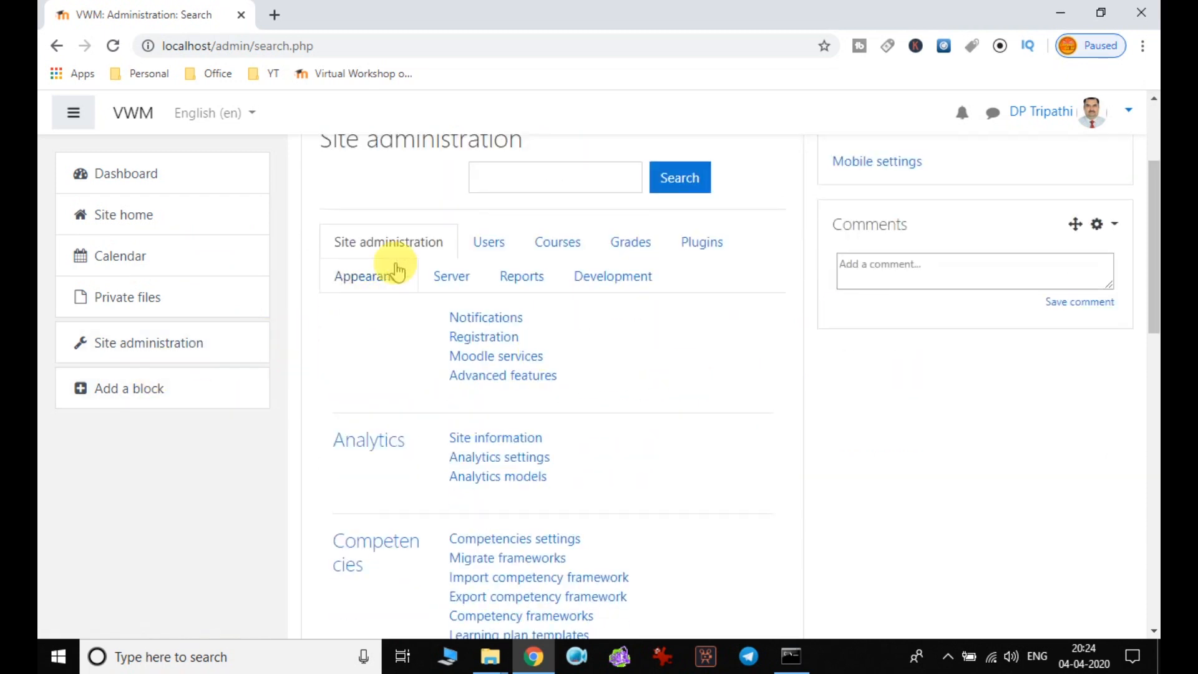
Step: View the Users, Courses, Grades, Plugins and Appearance categories of Site administration
{"action": "left_click", "coordinate": [482, 247]}
{"action": "left_click", "coordinate": [573, 244]}
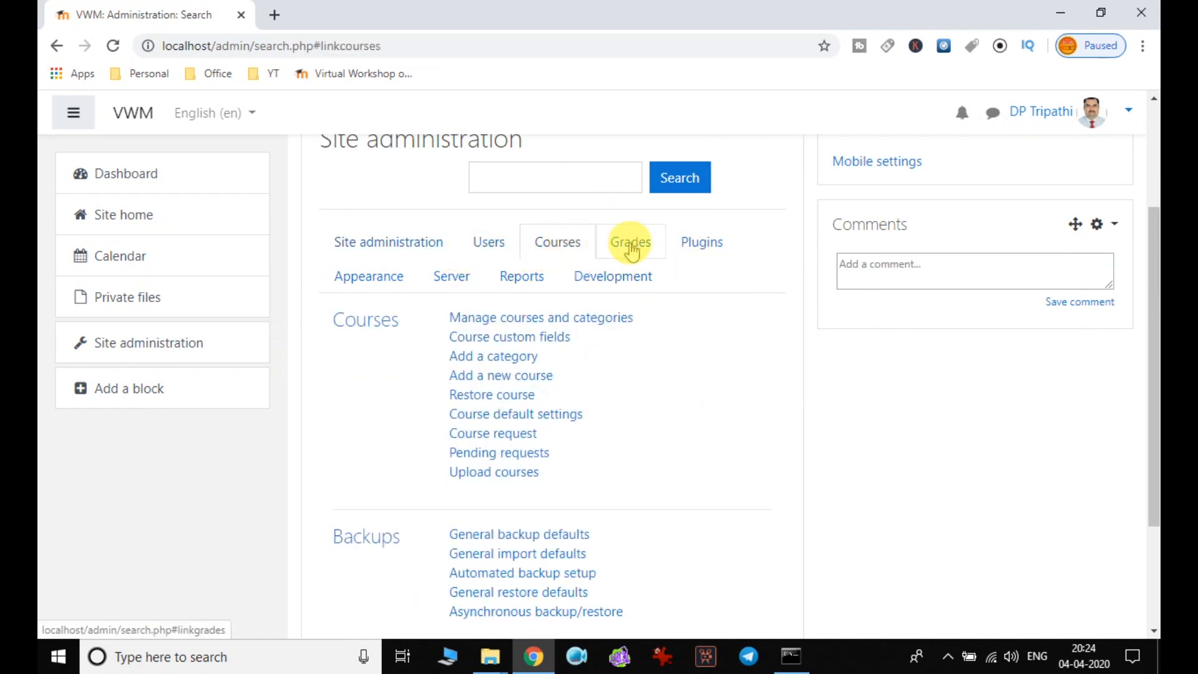
{"action": "left_click", "coordinate": [631, 243]}
{"action": "left_click", "coordinate": [701, 243]}
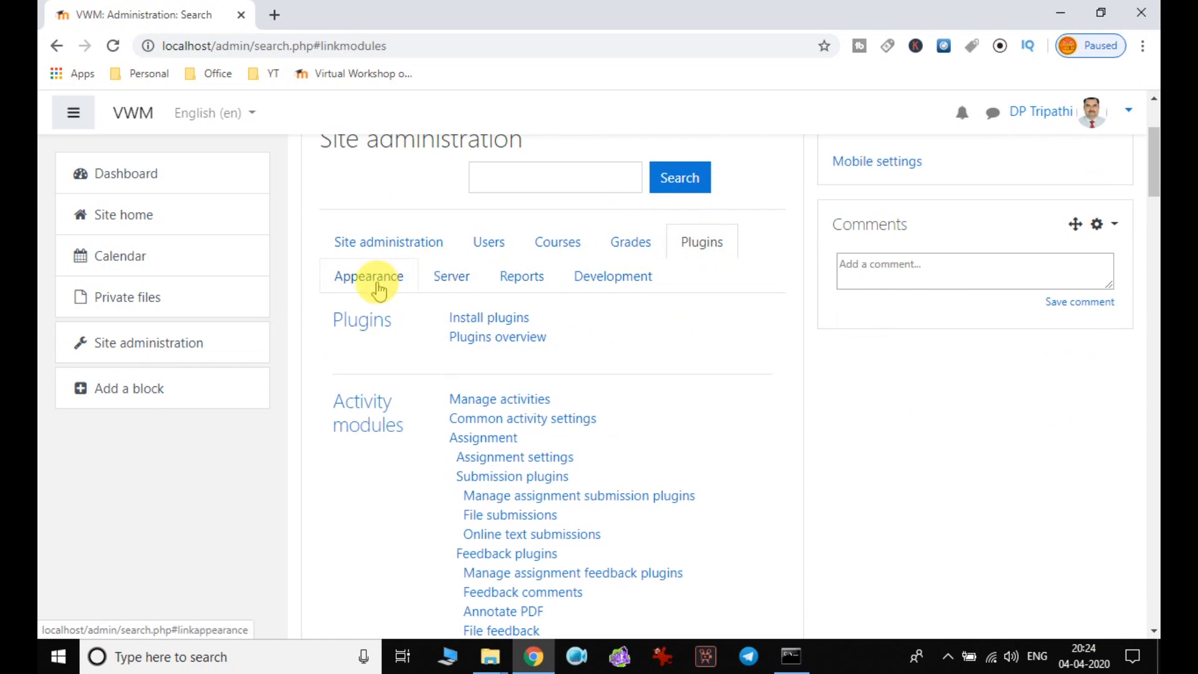
{"action": "left_click", "coordinate": [378, 278]}
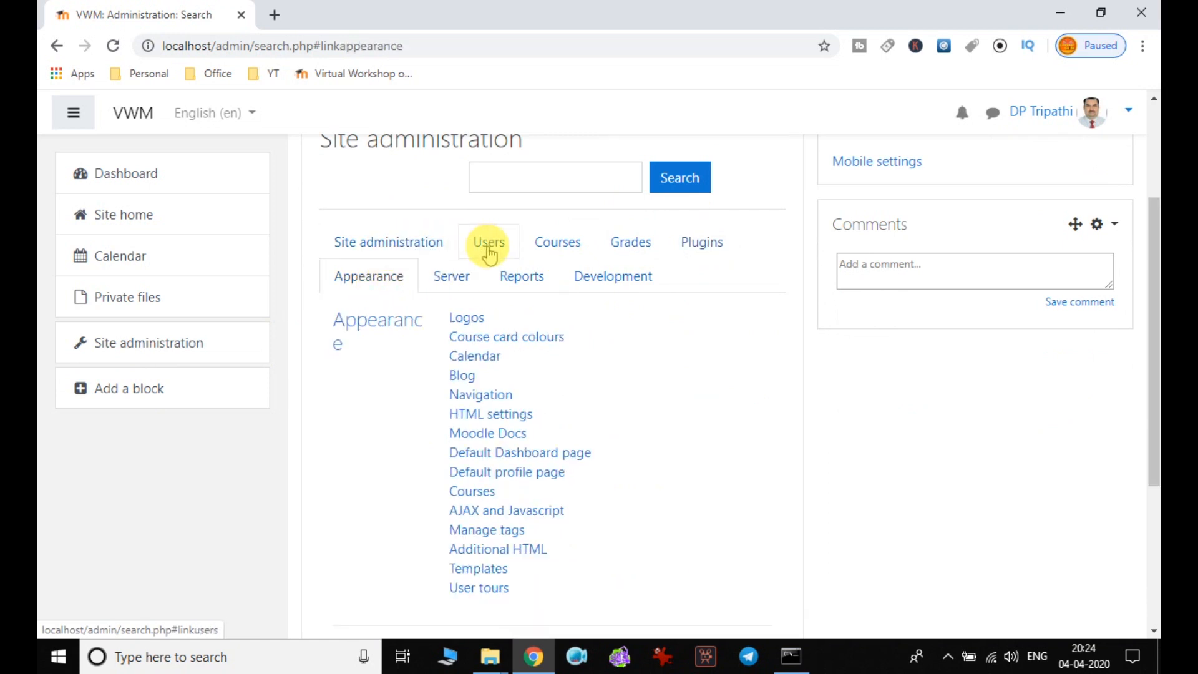
Step: Go through all Site administration categories from Users to Development, including Server and Reports, and return to the general Site administration category
{"action": "left_click", "coordinate": [487, 248]}
{"action": "left_click", "coordinate": [556, 245]}
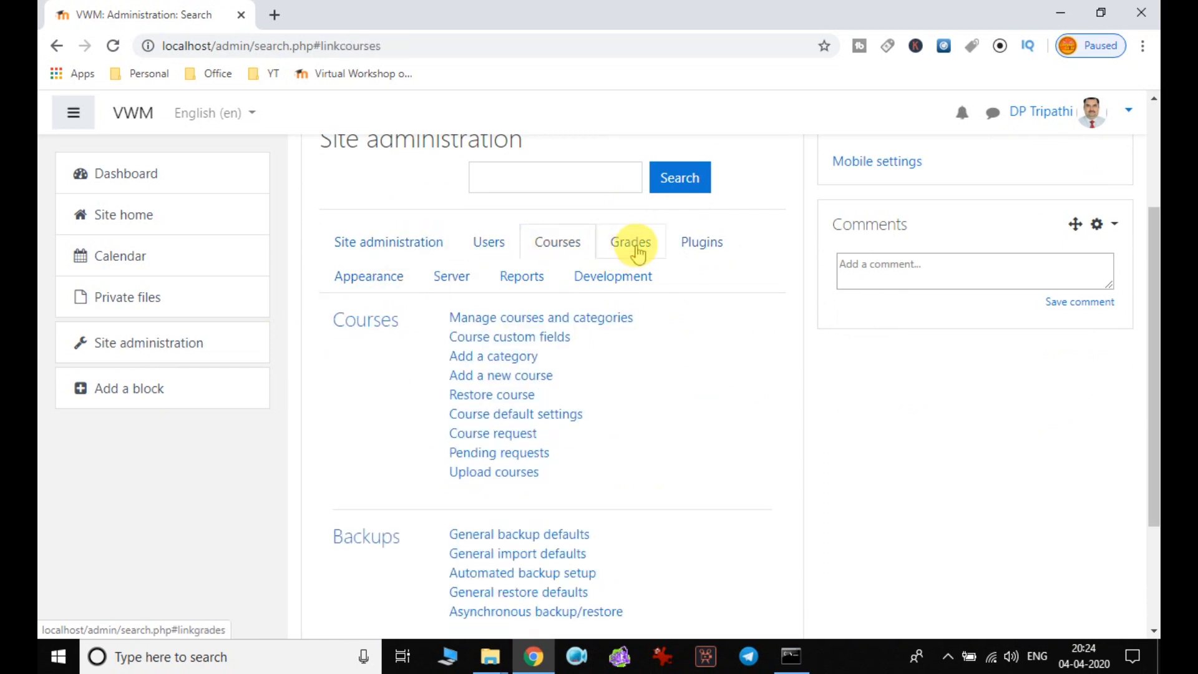
{"action": "left_click", "coordinate": [630, 245]}
{"action": "left_click", "coordinate": [701, 242]}
{"action": "left_click", "coordinate": [367, 288]}
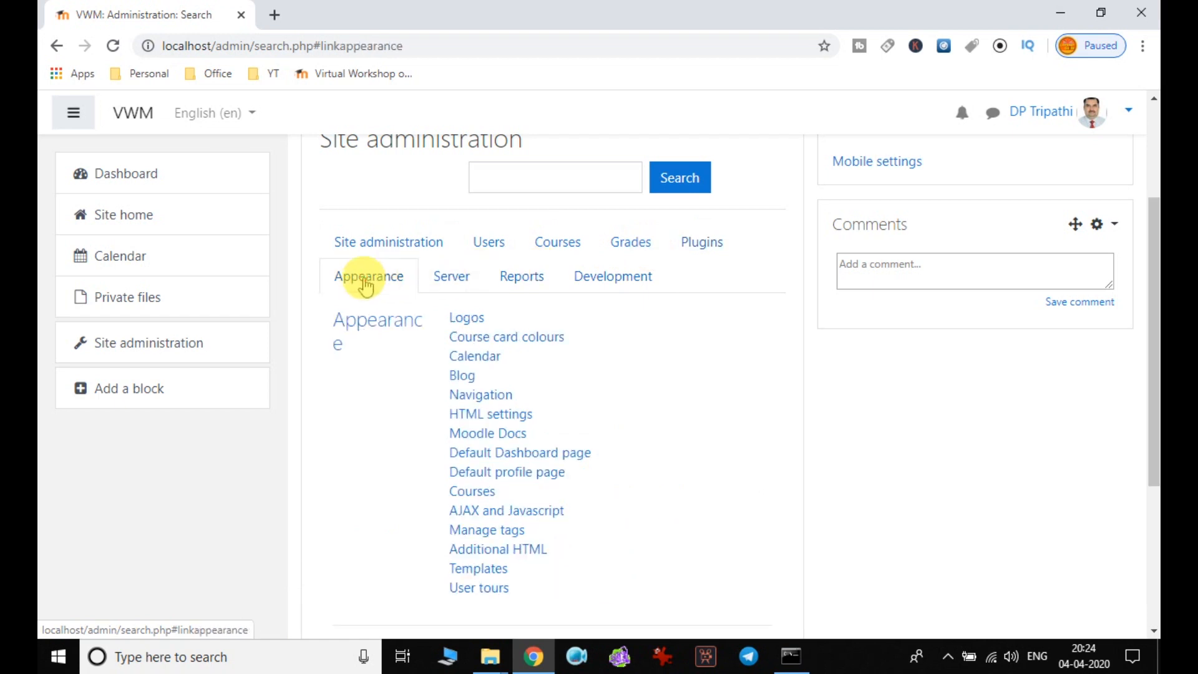
{"action": "left_click", "coordinate": [454, 288]}
{"action": "left_click", "coordinate": [528, 292]}
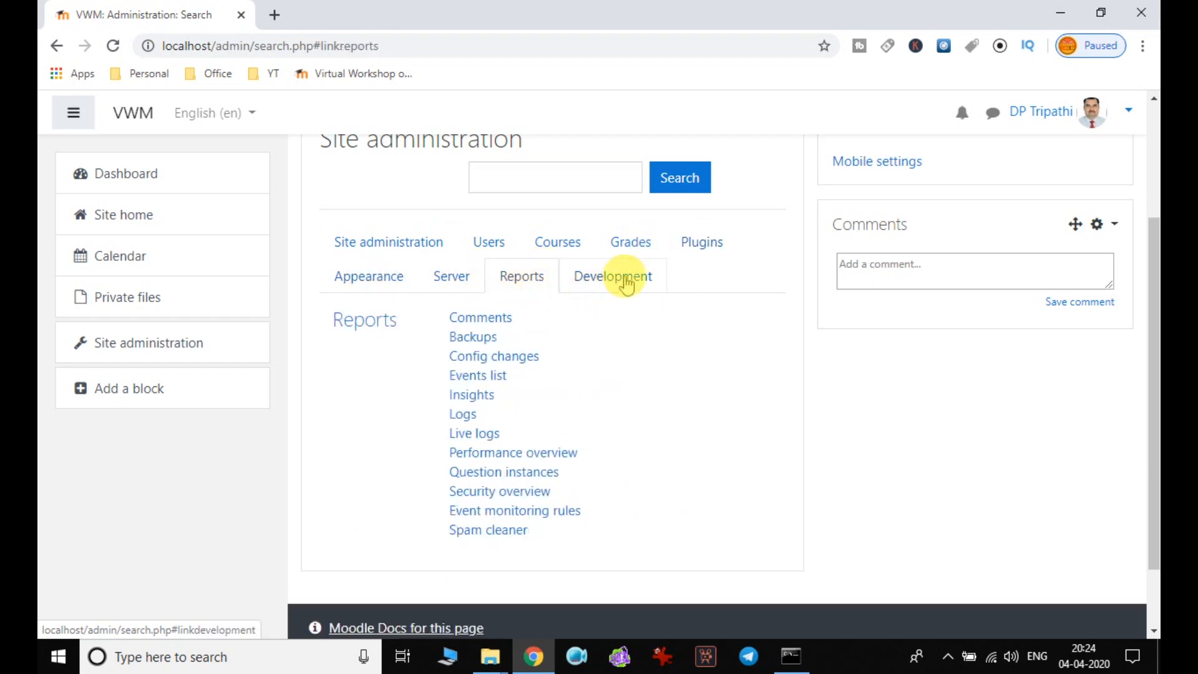
{"action": "left_click", "coordinate": [618, 277]}
{"action": "scroll", "coordinate": [732, 357], "scroll_direction": "down", "scroll_amount": 3}
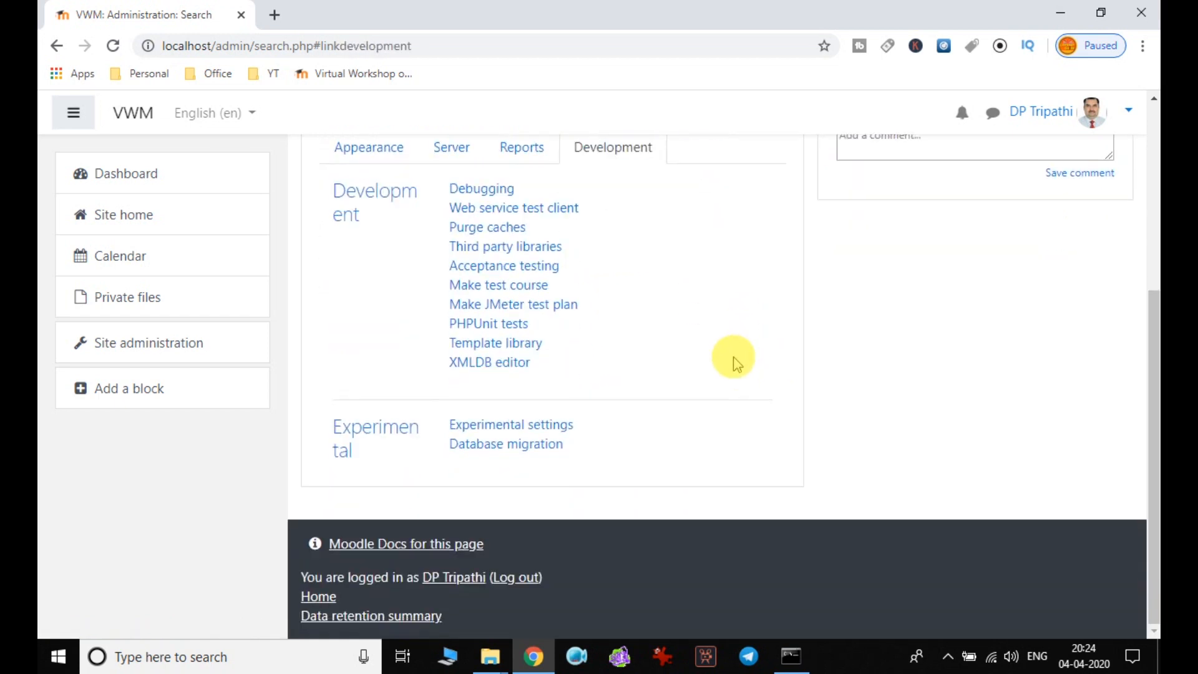
{"action": "scroll", "coordinate": [731, 357], "scroll_direction": "up", "scroll_amount": 4}
{"action": "left_click", "coordinate": [400, 293]}
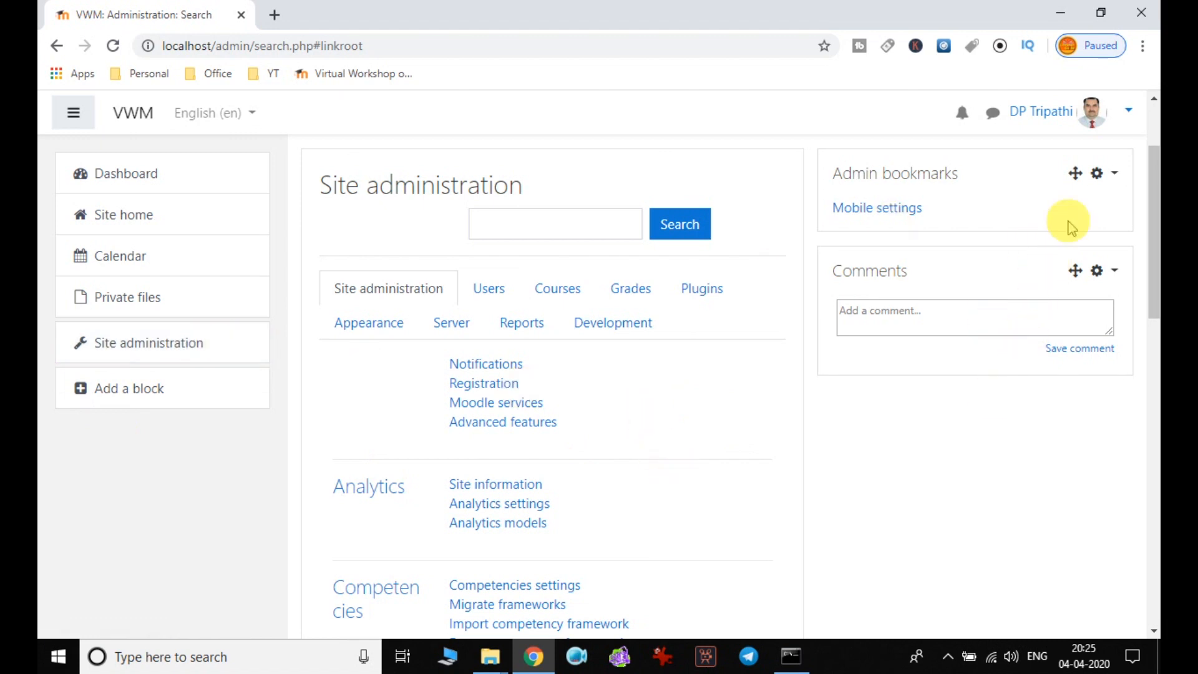
{"action": "scroll", "coordinate": [1070, 275], "scroll_direction": "up", "scroll_amount": 2}
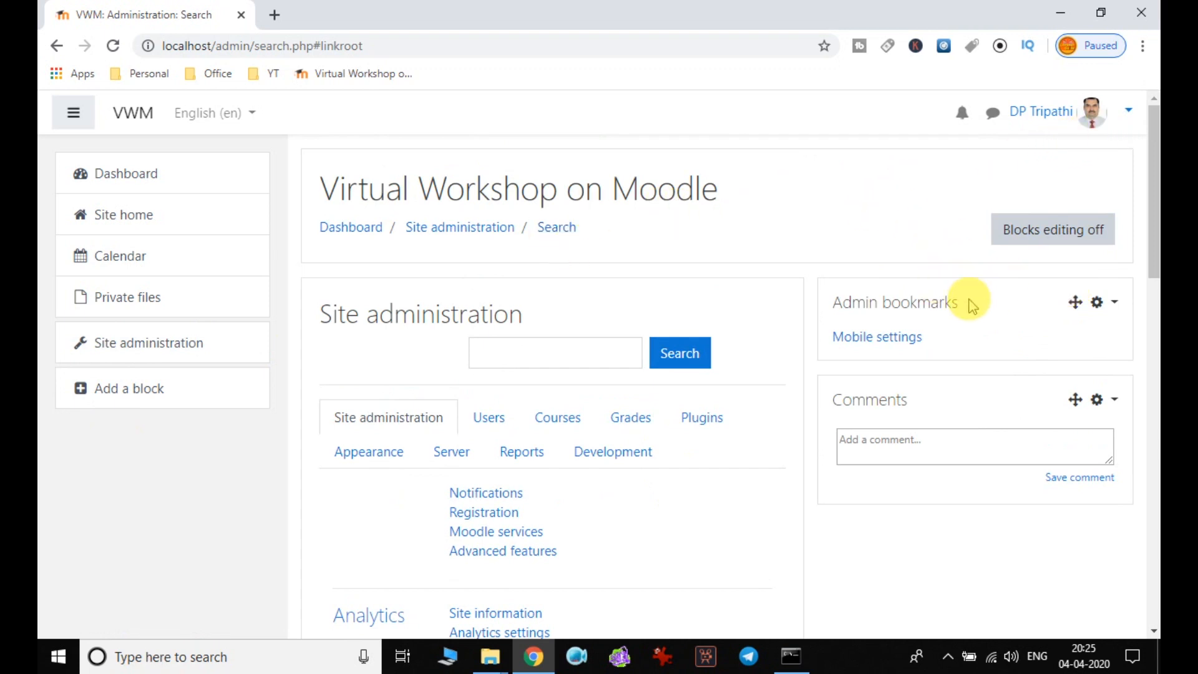
Step: Open the logged-in user's profile page and look over the user details, reports and login activity
{"action": "left_click", "coordinate": [1128, 112]}
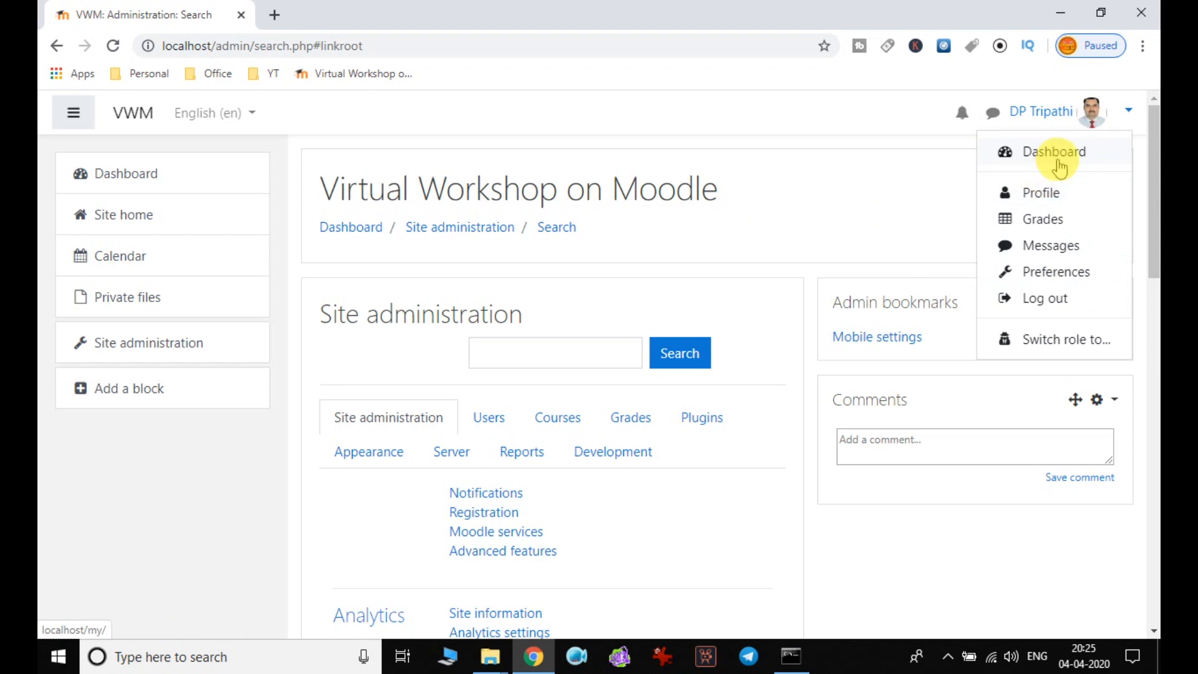
{"action": "left_click", "coordinate": [1053, 193]}
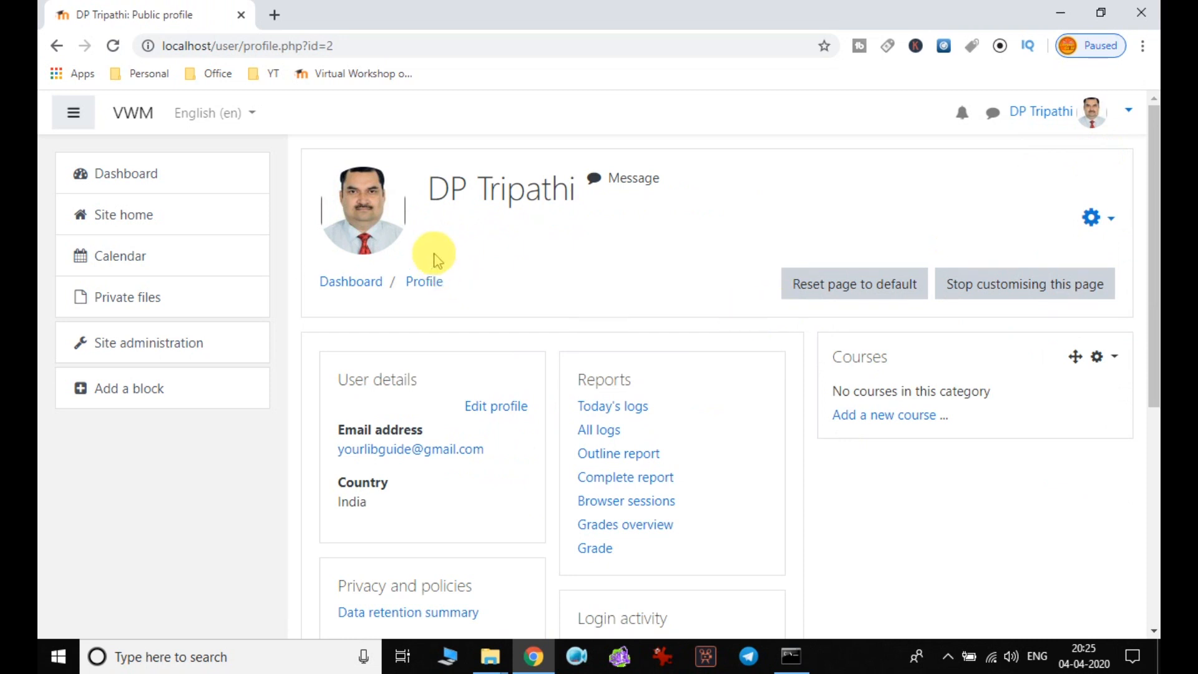
{"action": "scroll", "coordinate": [618, 270], "scroll_direction": "down", "scroll_amount": 3}
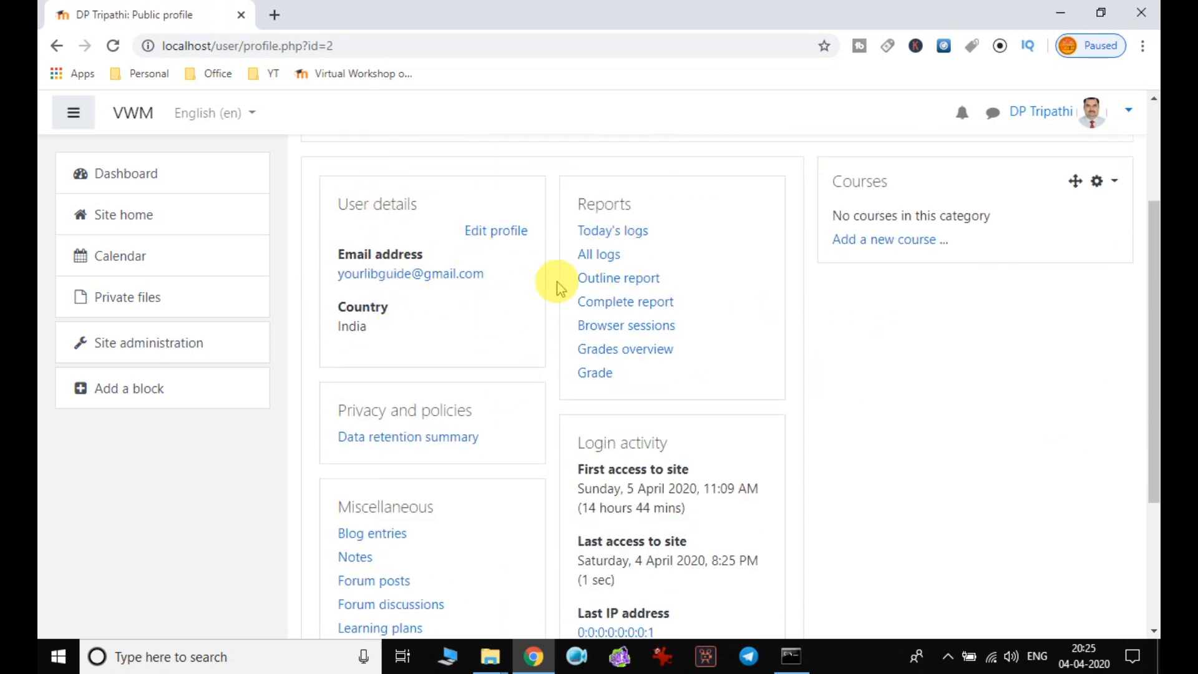
Step: Look over the Miscellaneous and Login activity sections of the profile page and open the profile for editing
{"action": "scroll", "coordinate": [610, 393], "scroll_direction": "down", "scroll_amount": 3}
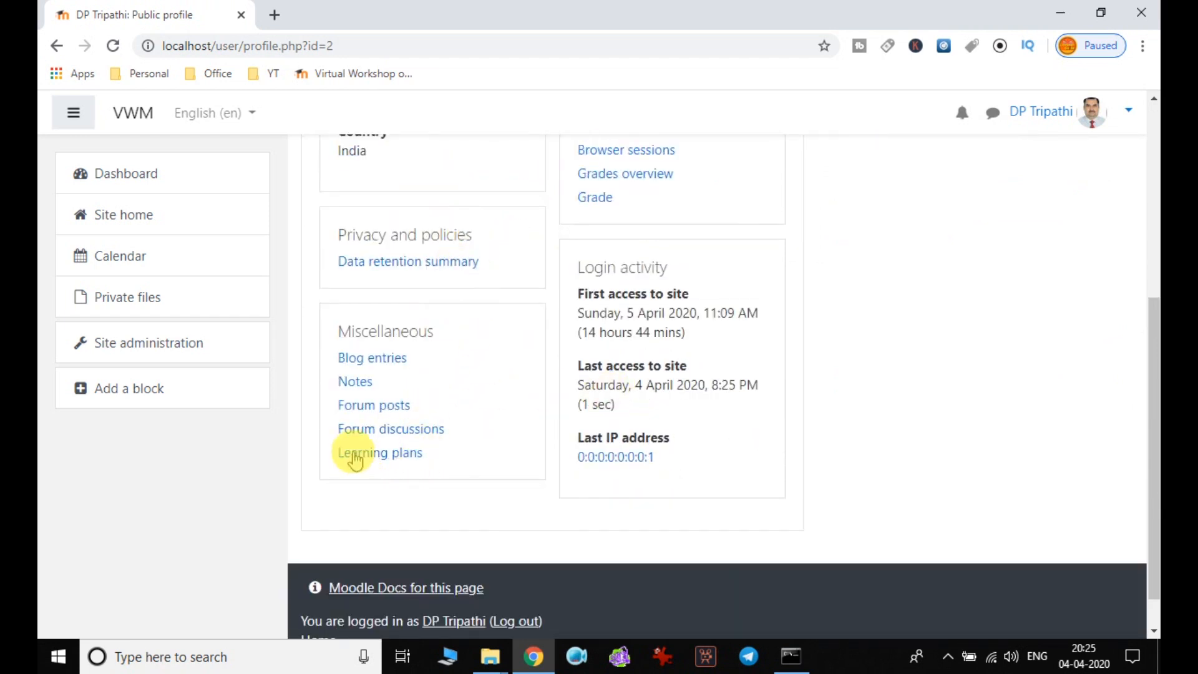
{"action": "scroll", "coordinate": [428, 382], "scroll_direction": "up", "scroll_amount": 5}
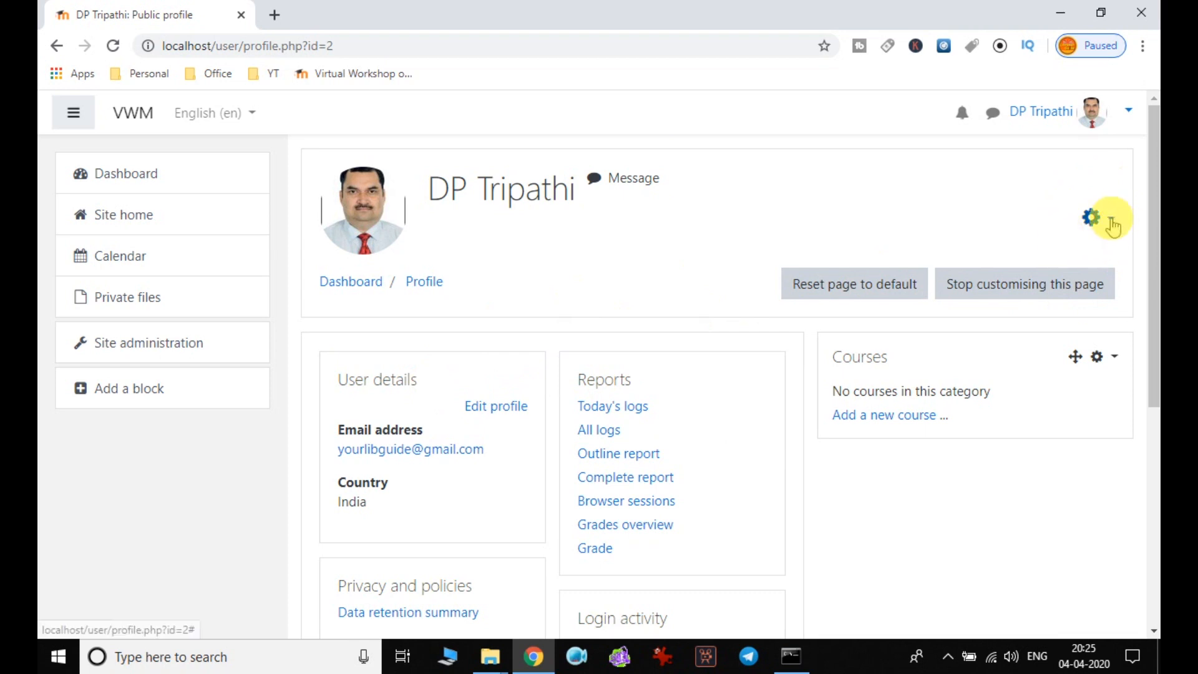
{"action": "left_click", "coordinate": [1111, 220]}
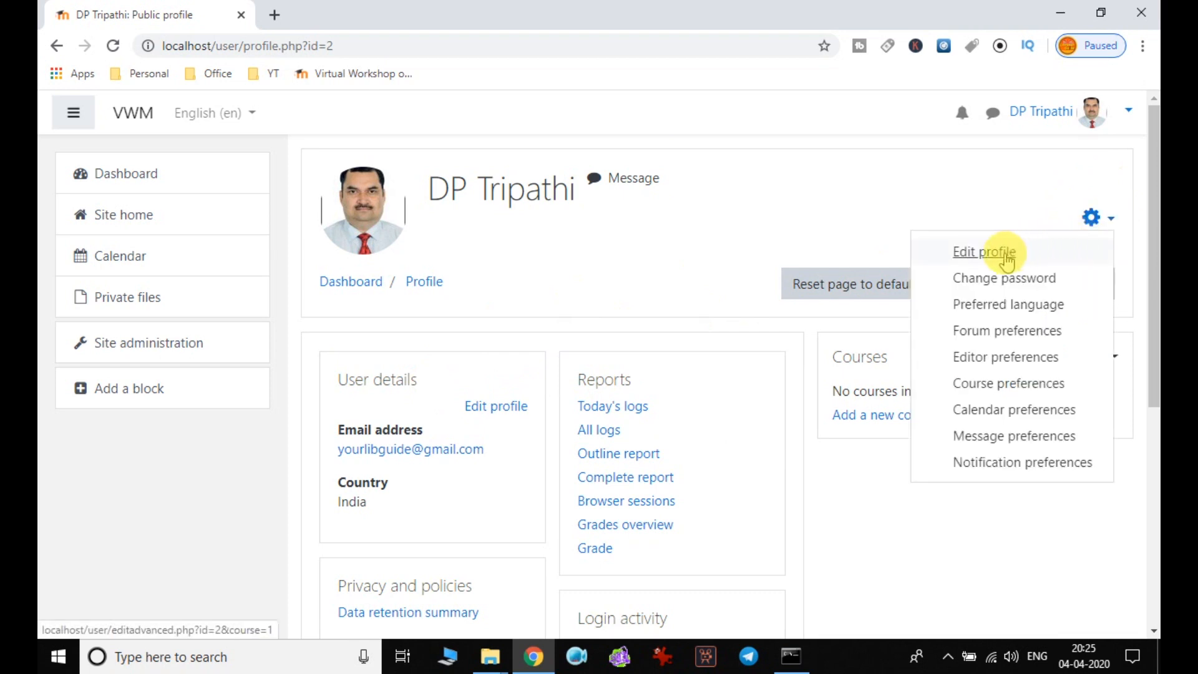
{"action": "left_click", "coordinate": [992, 254]}
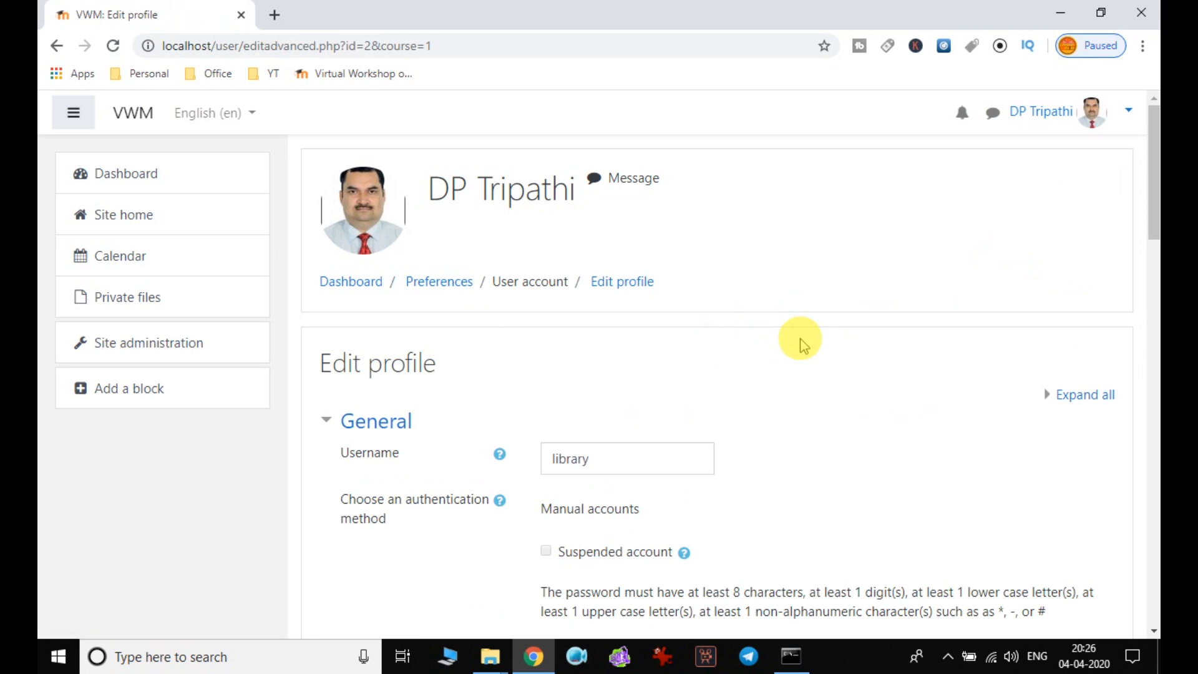
Step: Examine the General and User picture sections of the Edit profile form, including password, city, description and new picture fields
{"action": "scroll", "coordinate": [799, 343], "scroll_direction": "down", "scroll_amount": 4}
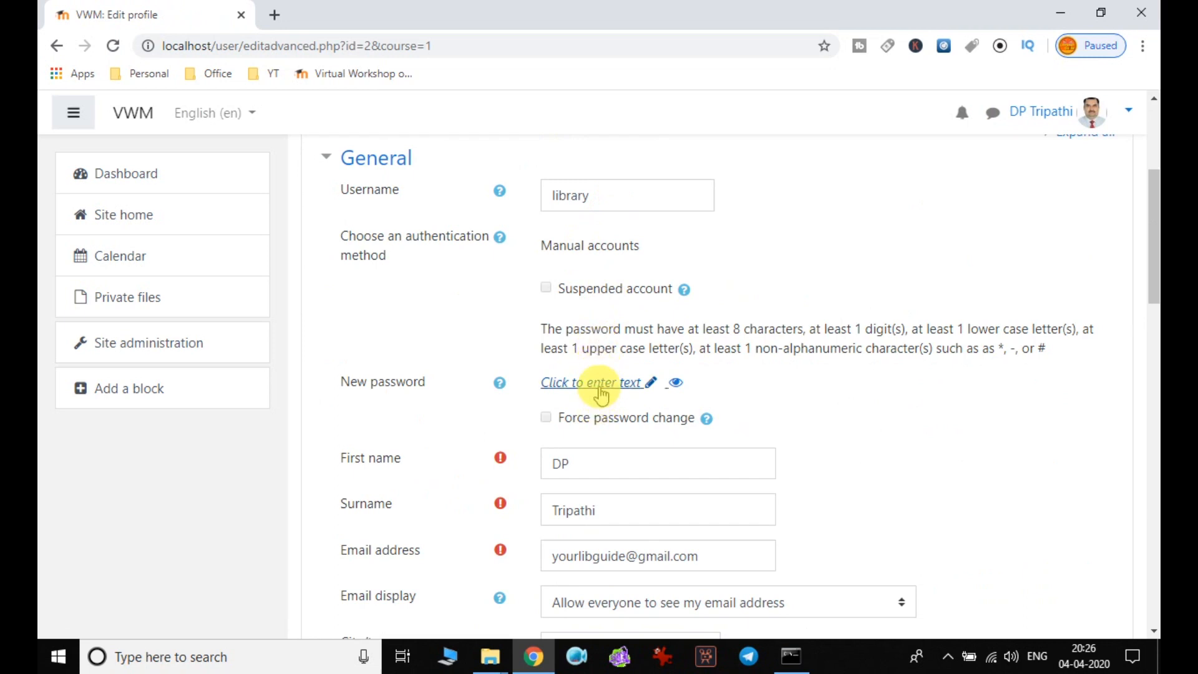
{"action": "scroll", "coordinate": [600, 392], "scroll_direction": "down", "scroll_amount": 1}
{"action": "scroll", "coordinate": [601, 392], "scroll_direction": "down", "scroll_amount": 1}
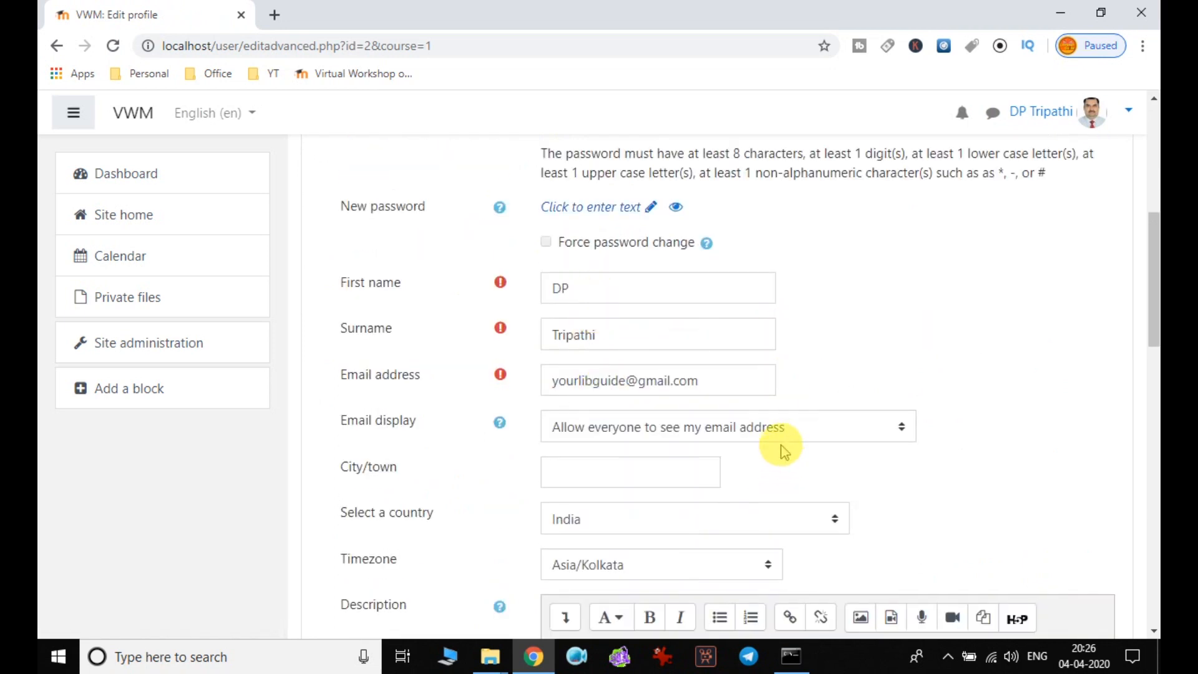
{"action": "scroll", "coordinate": [734, 458], "scroll_direction": "down", "scroll_amount": 2}
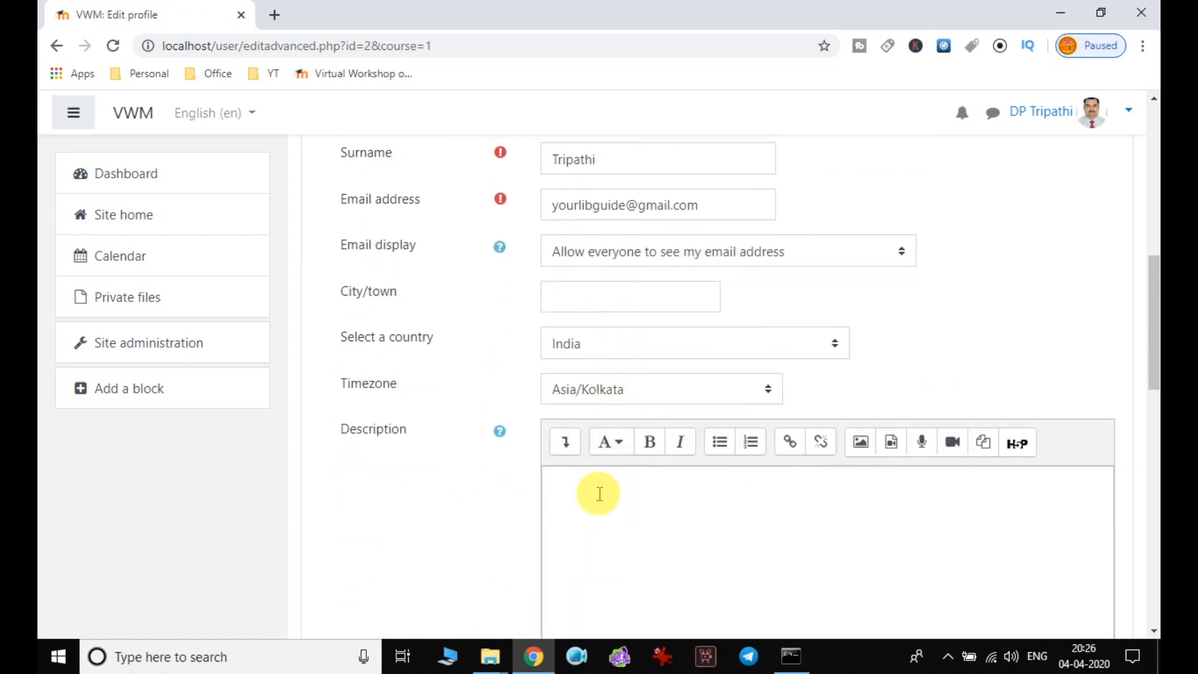
{"action": "left_click", "coordinate": [612, 299]}
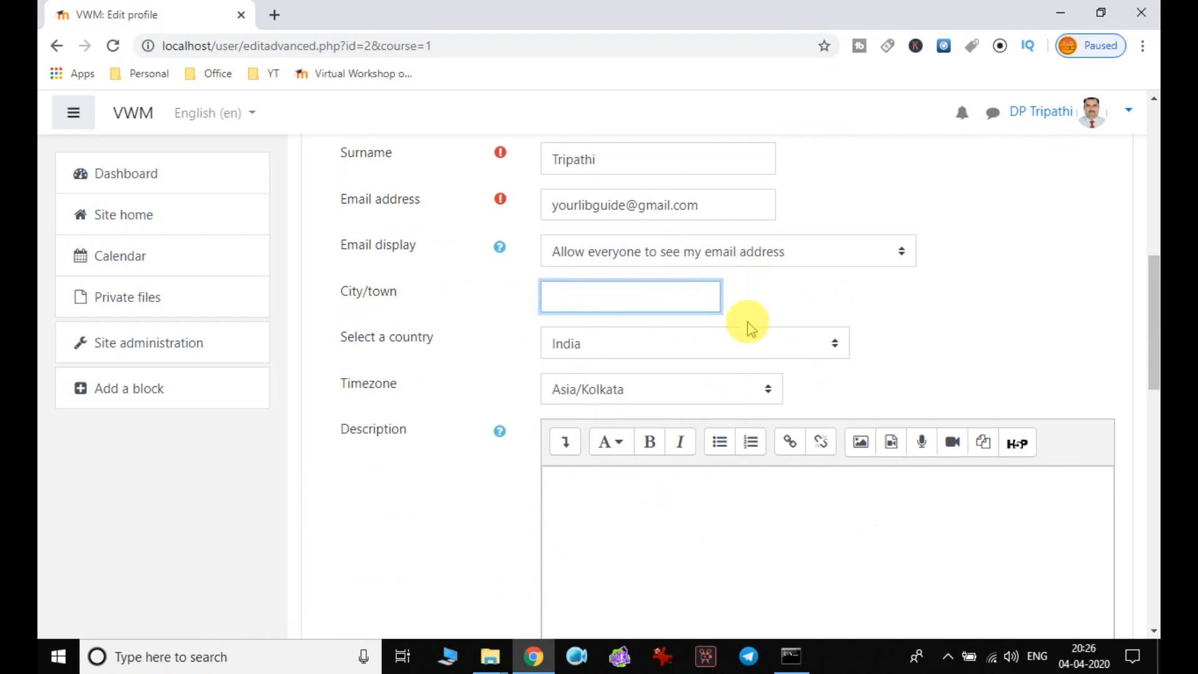
{"action": "scroll", "coordinate": [721, 535], "scroll_direction": "down", "scroll_amount": 4}
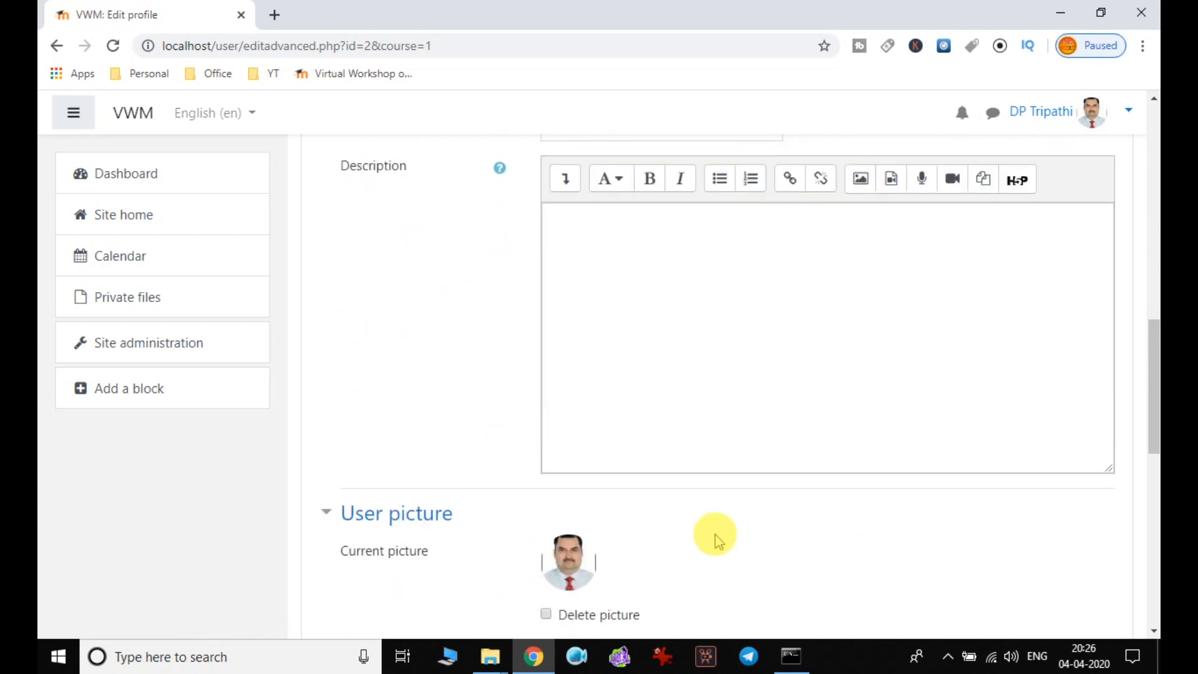
{"action": "left_click", "coordinate": [622, 234]}
{"action": "scroll", "coordinate": [780, 336], "scroll_direction": "down", "scroll_amount": 3}
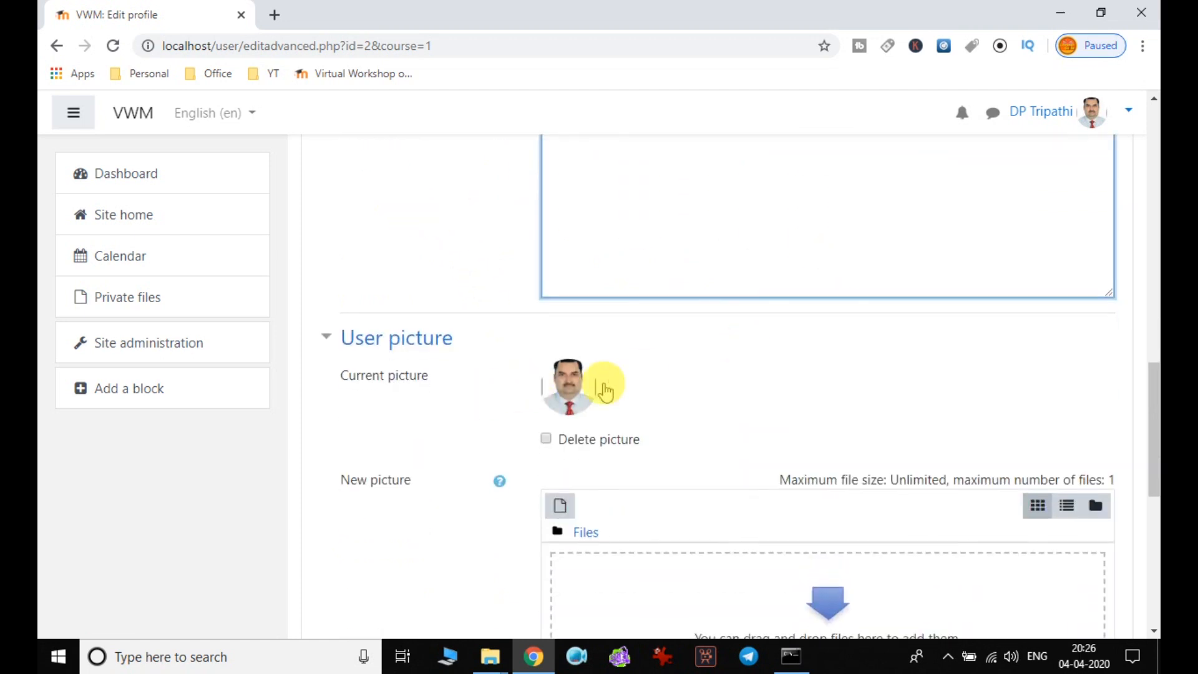
{"action": "scroll", "coordinate": [636, 388], "scroll_direction": "down", "scroll_amount": 4}
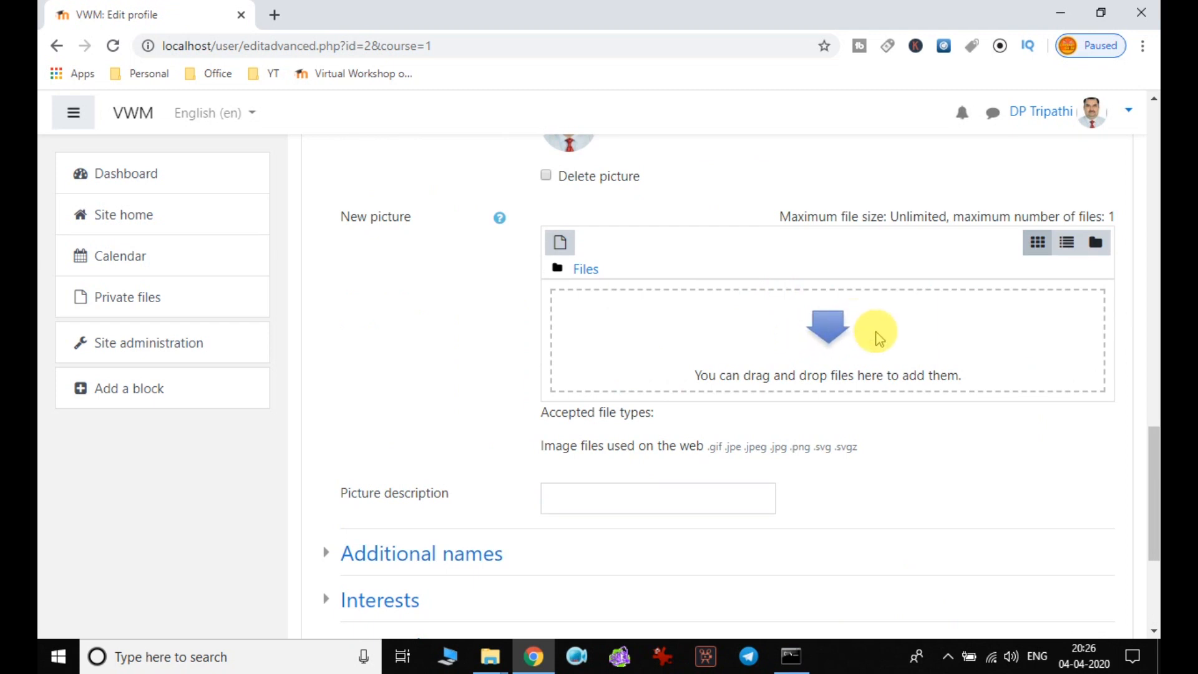
{"action": "scroll", "coordinate": [880, 339], "scroll_direction": "down", "scroll_amount": 3}
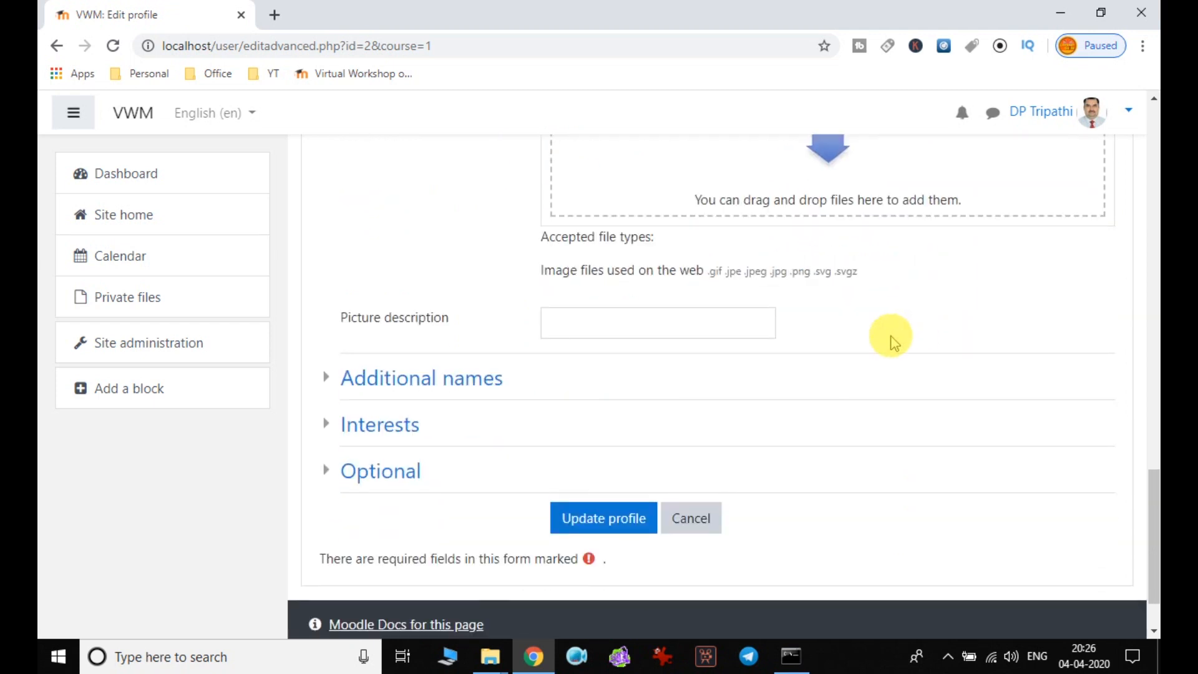
Step: Expand the Additional names section and look over its phonetic, middle and alternate name fields
{"action": "left_click", "coordinate": [462, 379]}
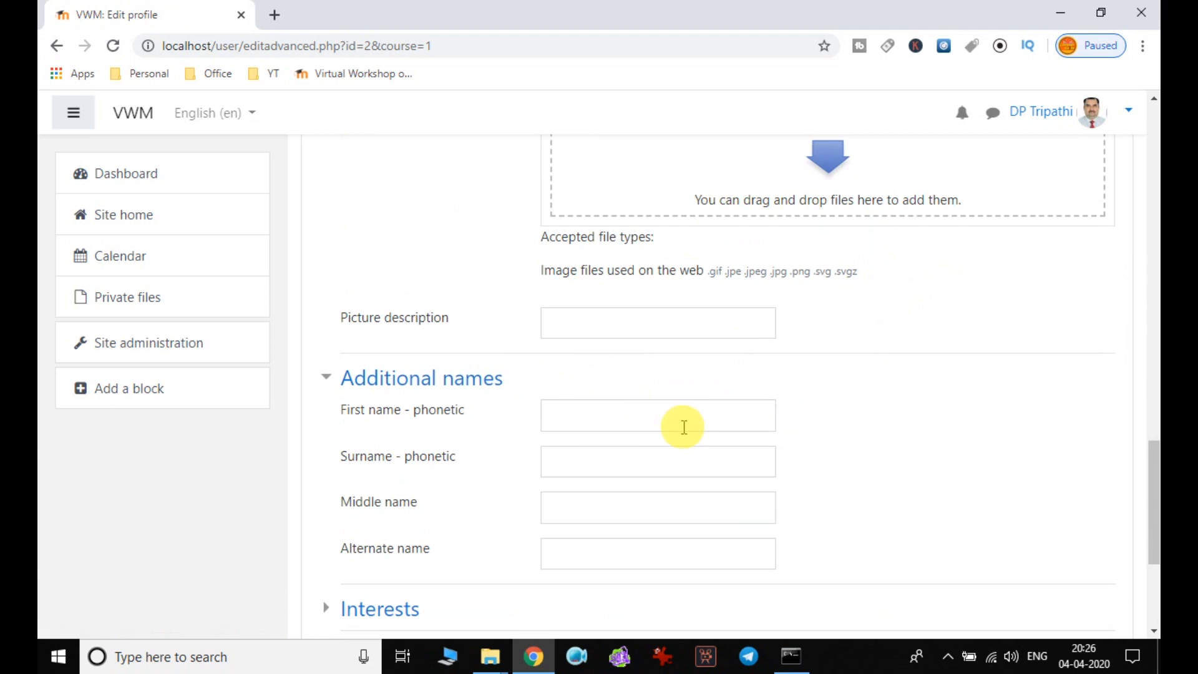
{"action": "left_click", "coordinate": [626, 420]}
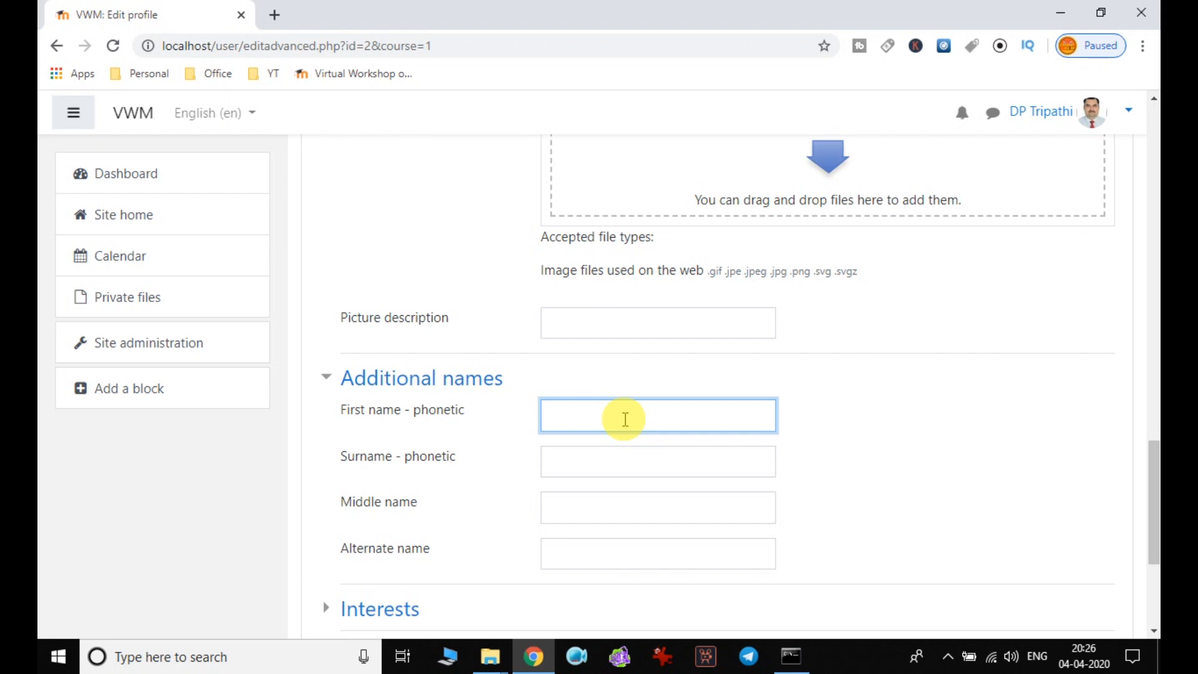
{"action": "left_click", "coordinate": [606, 548]}
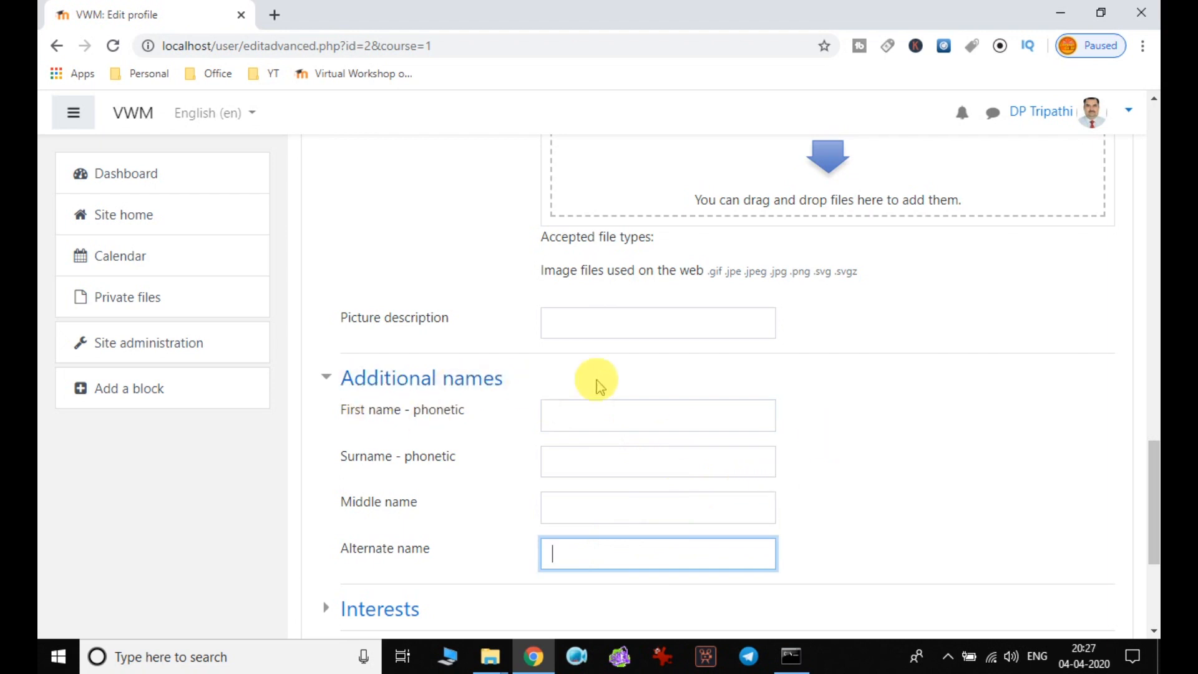
{"action": "scroll", "coordinate": [663, 447], "scroll_direction": "down", "scroll_amount": 2}
{"action": "scroll", "coordinate": [665, 448], "scroll_direction": "down", "scroll_amount": 2}
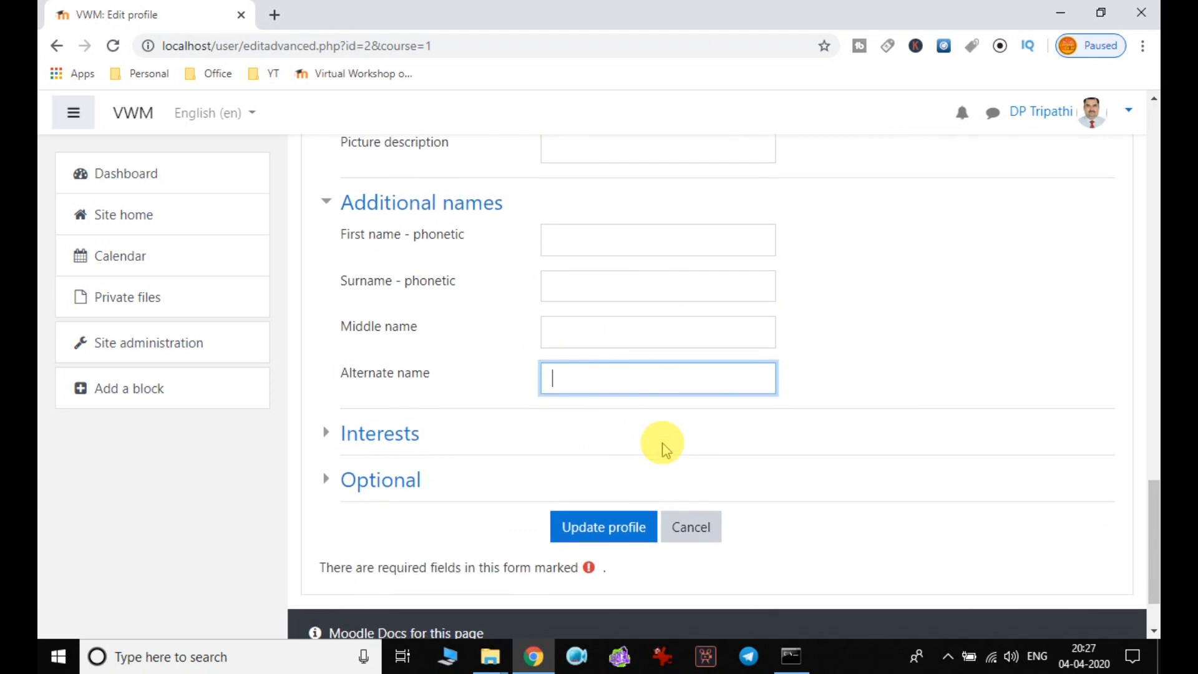
Step: Add the tags Education and Library Science to the profile's list of interests
{"action": "left_click", "coordinate": [402, 437]}
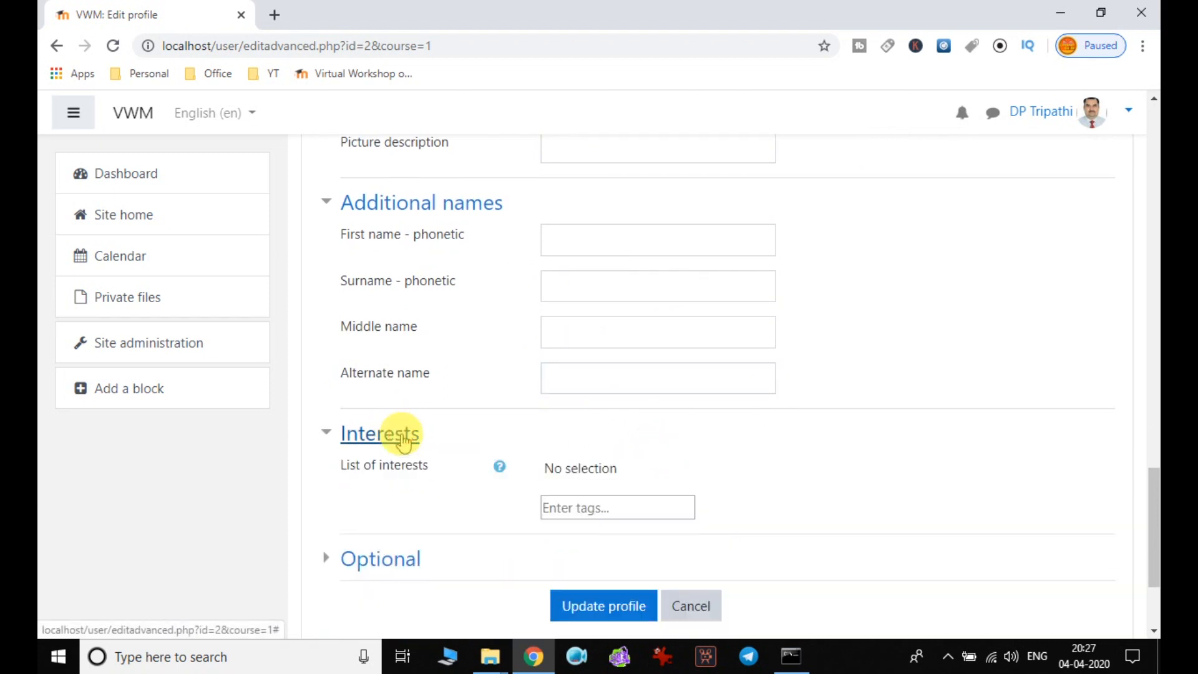
{"action": "scroll", "coordinate": [701, 401], "scroll_direction": "down", "scroll_amount": 2}
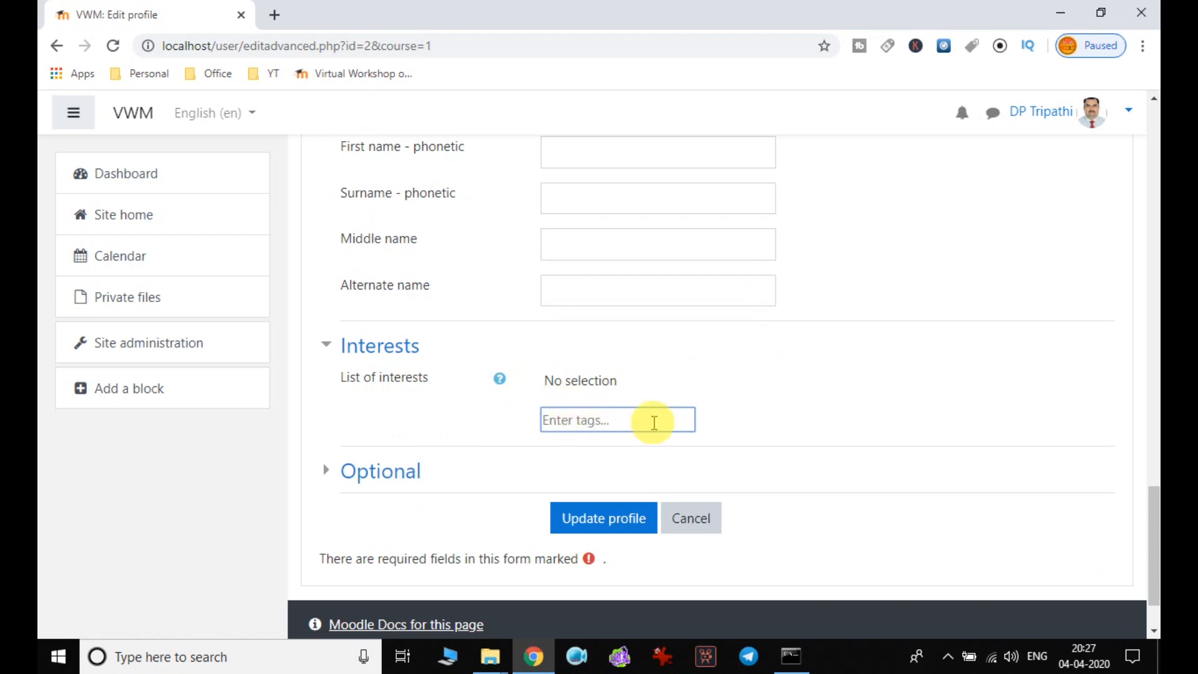
{"action": "key", "text": "Return"}
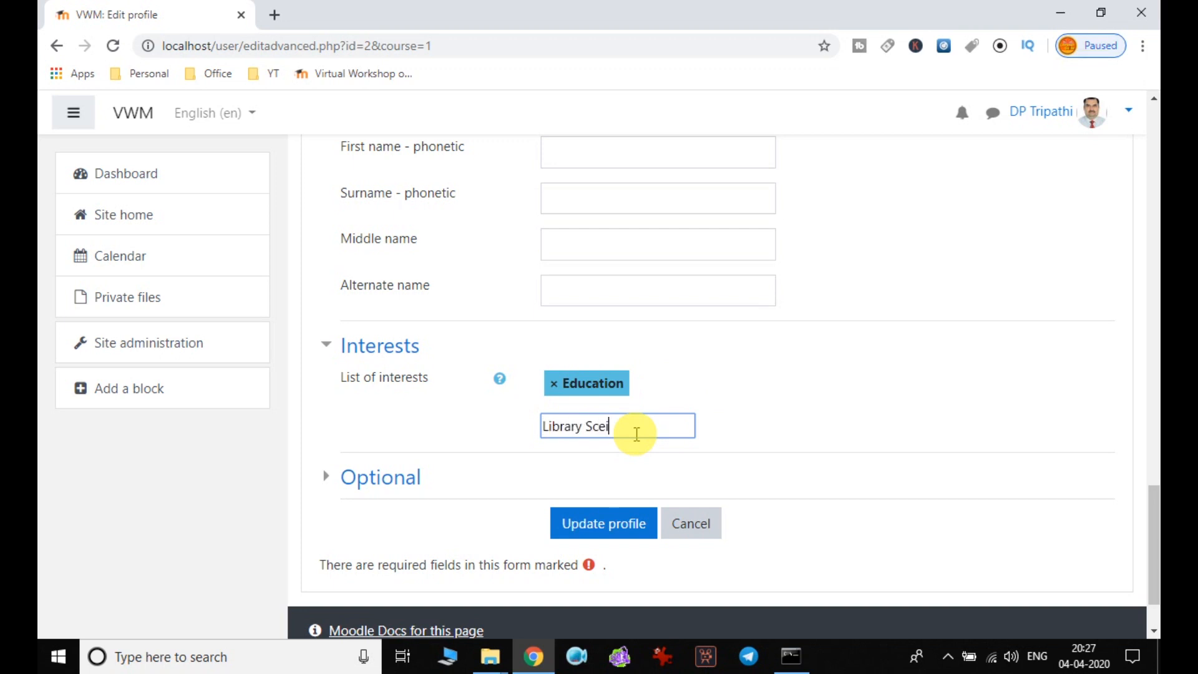
{"action": "key", "text": "Return"}
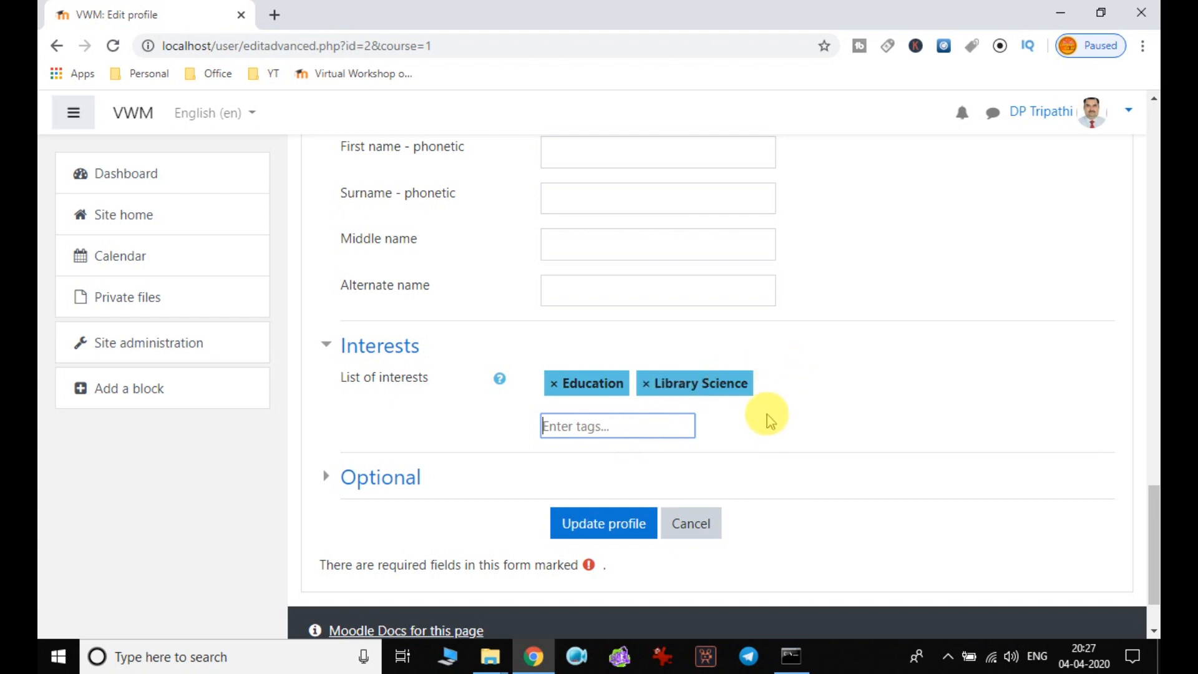
Step: Expand the Optional section and enter the user's personal website address as the web page
{"action": "left_click", "coordinate": [401, 479]}
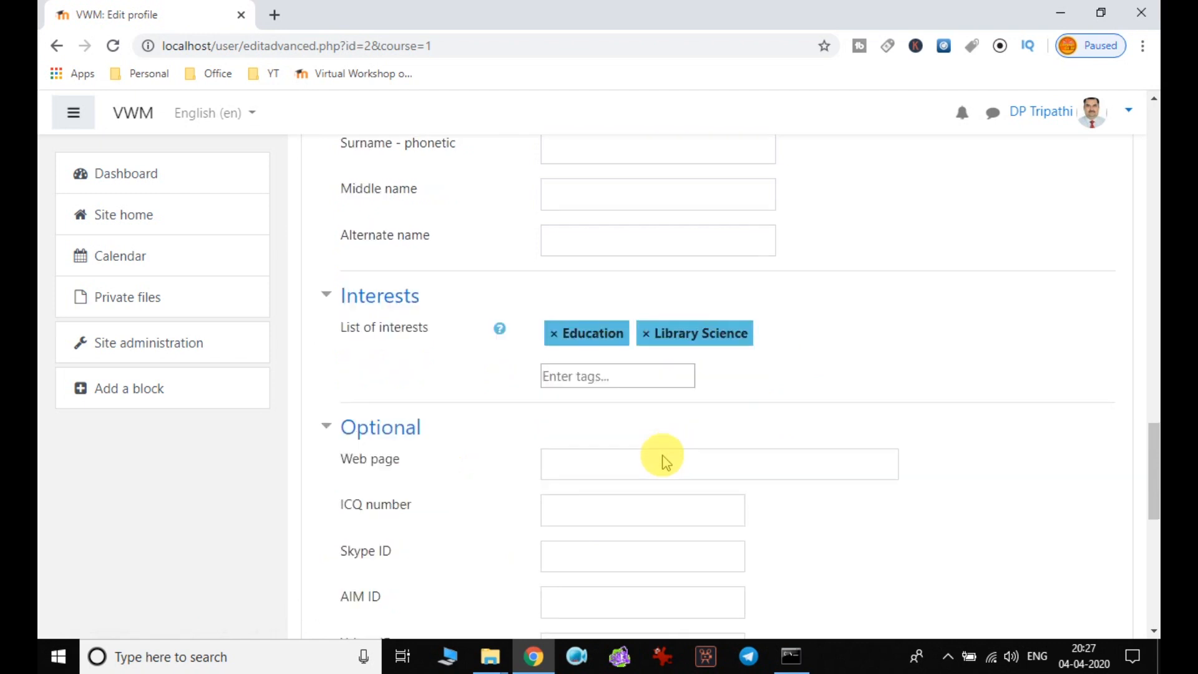
{"action": "scroll", "coordinate": [663, 460], "scroll_direction": "down", "scroll_amount": 3}
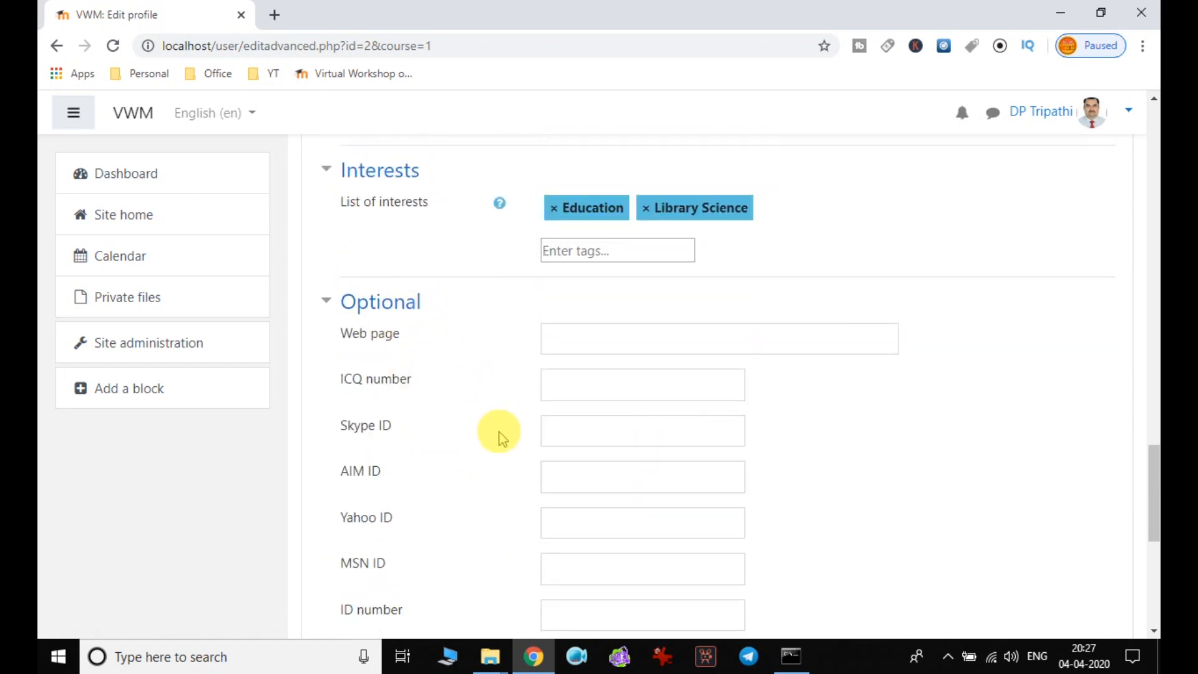
{"action": "left_click", "coordinate": [618, 343]}
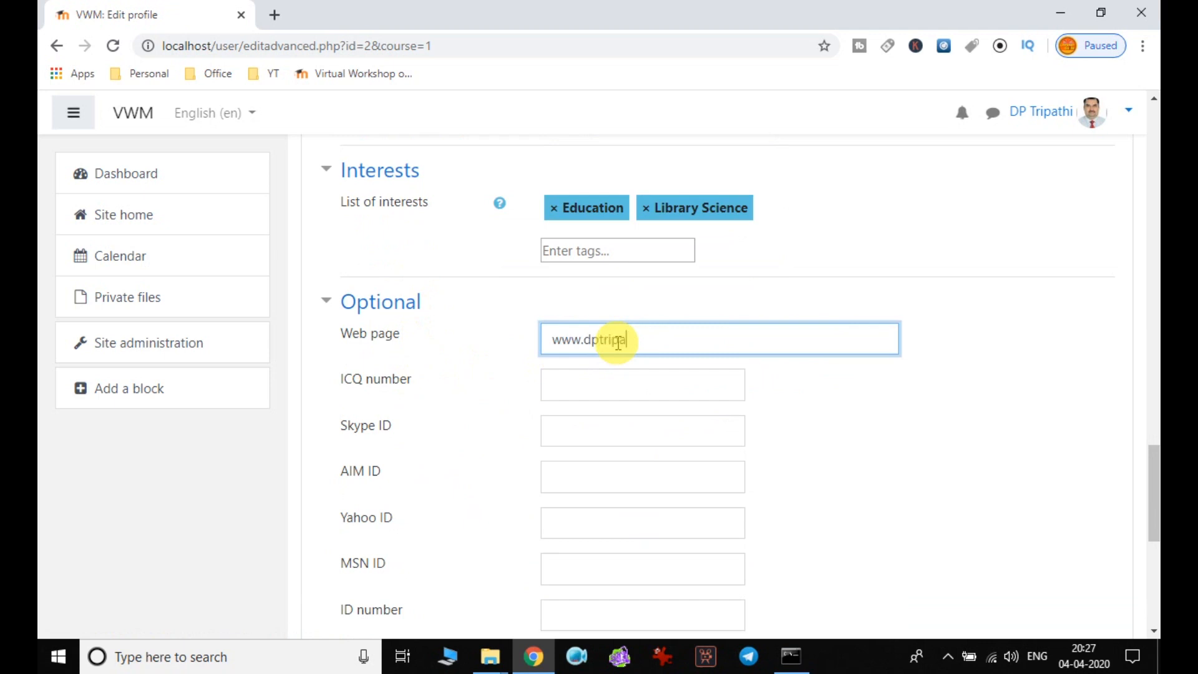
{"action": "key", "text": "Tab"}
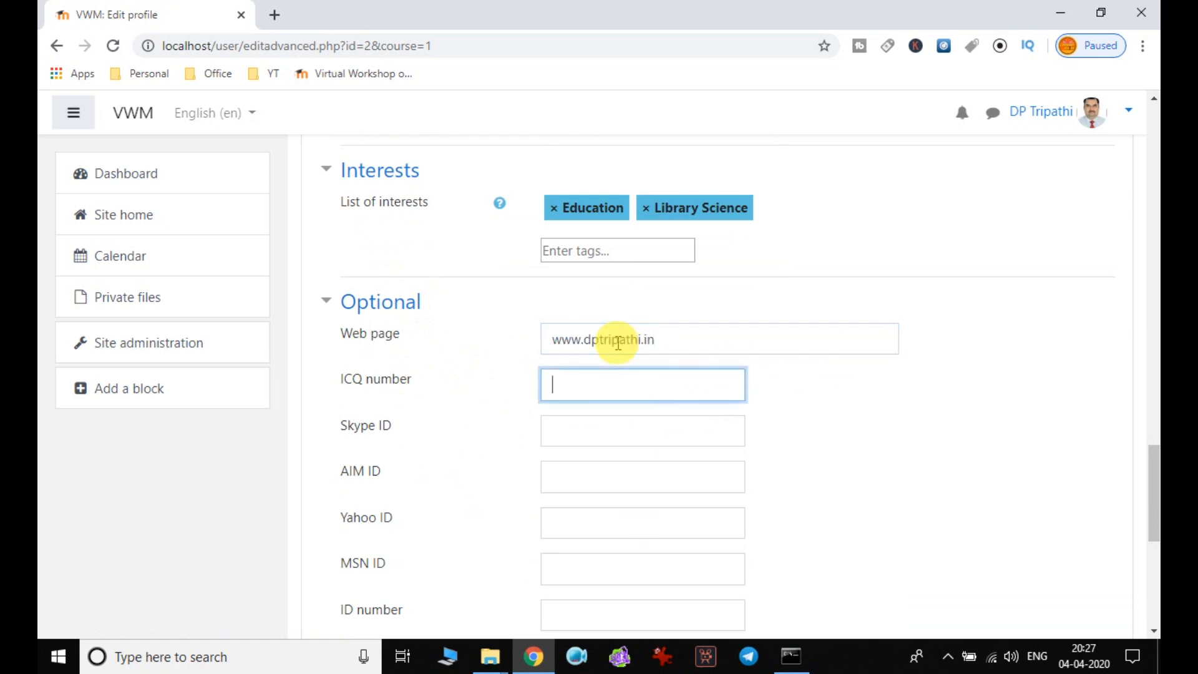
Step: Review the remaining optional fields and the whole Edit profile form, and update the profile
{"action": "scroll", "coordinate": [618, 340], "scroll_direction": "down", "scroll_amount": 6}
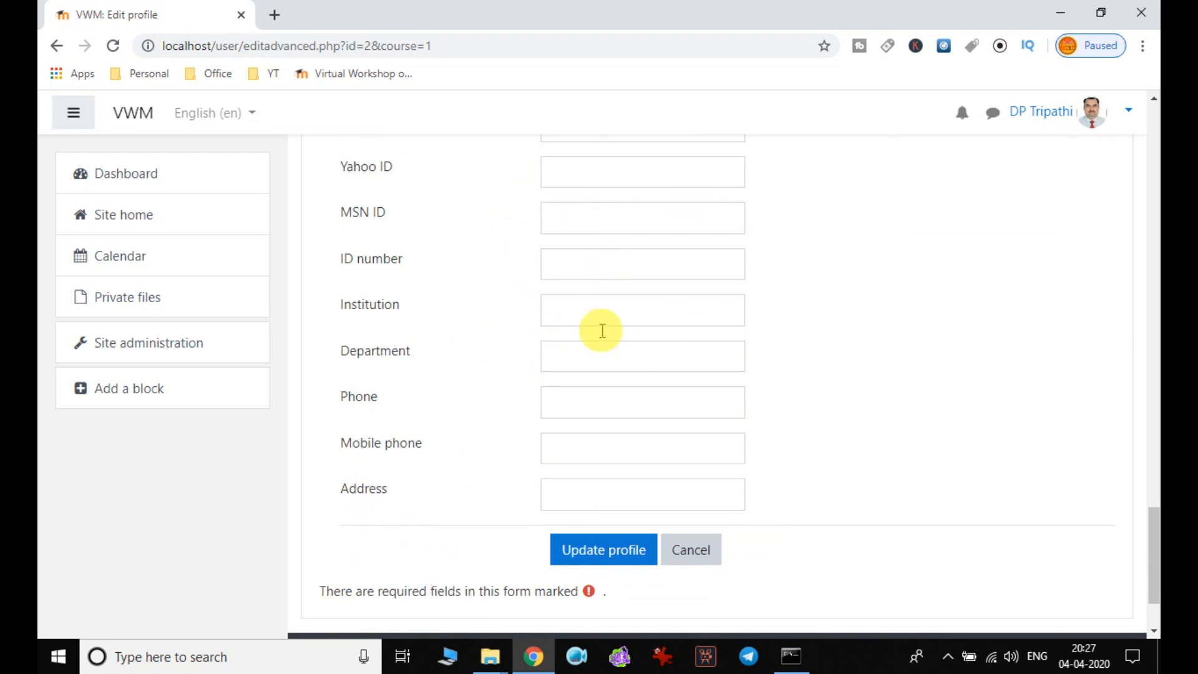
{"action": "left_click", "coordinate": [556, 446]}
{"action": "scroll", "coordinate": [564, 474], "scroll_direction": "up", "scroll_amount": 15}
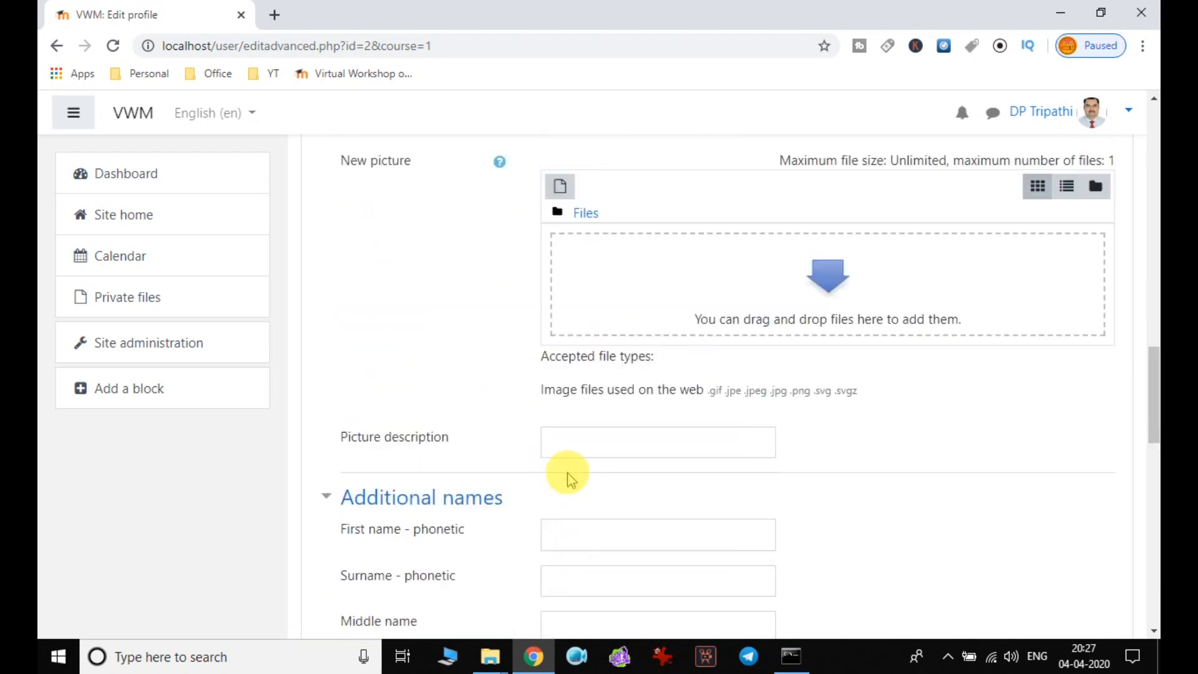
{"action": "scroll", "coordinate": [568, 479], "scroll_direction": "up", "scroll_amount": 5}
{"action": "scroll", "coordinate": [663, 350], "scroll_direction": "up", "scroll_amount": 10}
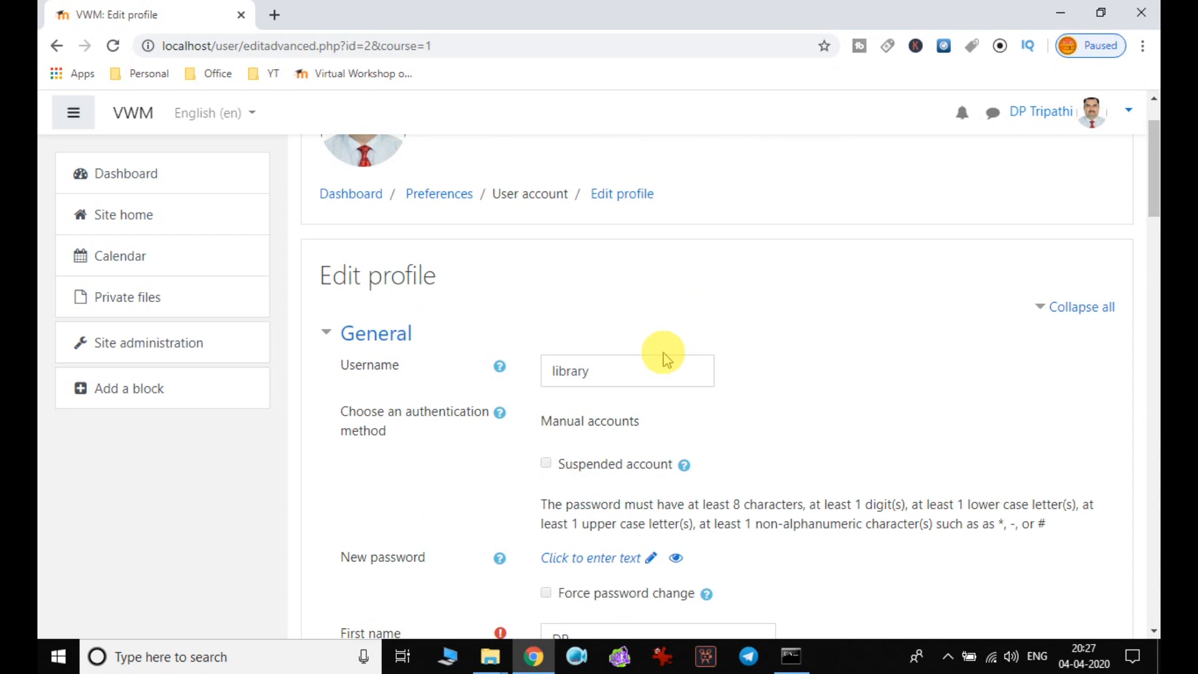
{"action": "scroll", "coordinate": [661, 356], "scroll_direction": "down", "scroll_amount": 20}
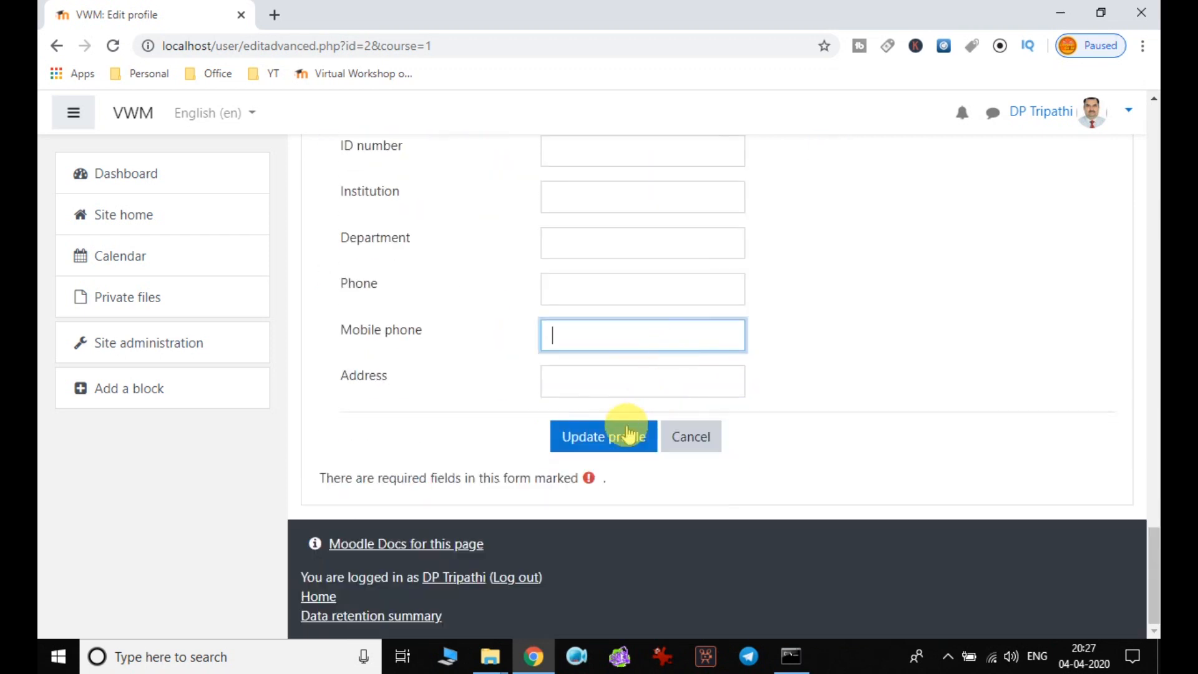
{"action": "left_click", "coordinate": [615, 445]}
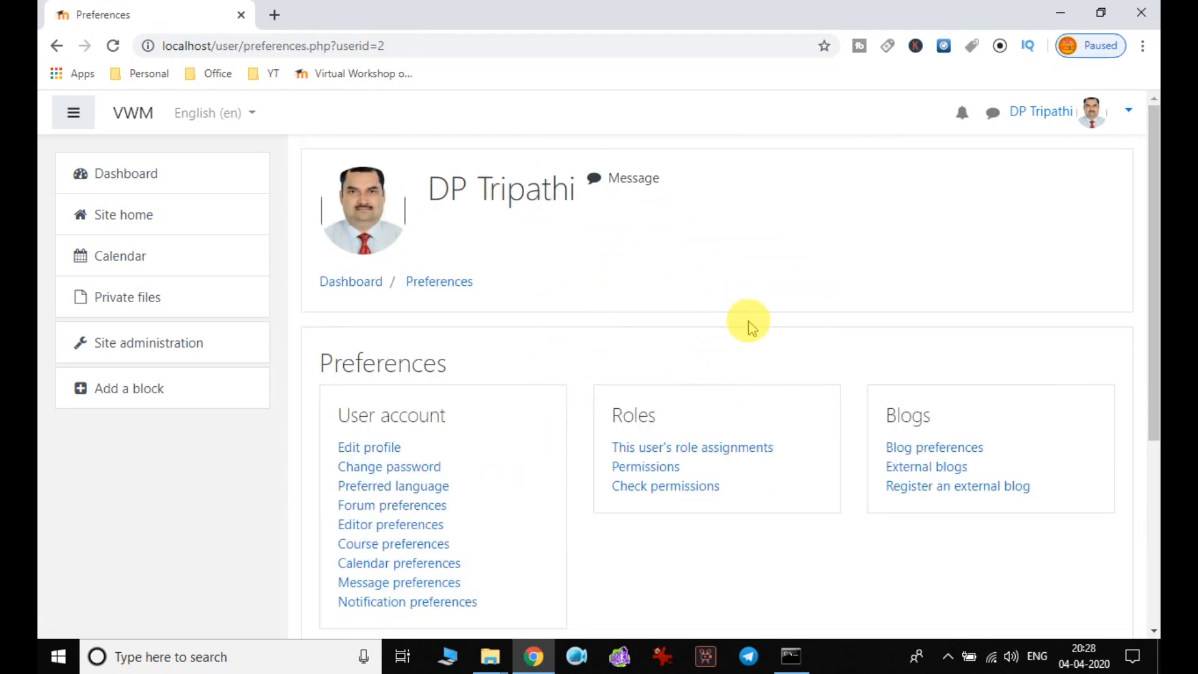
Step: Look over the Preferences page and reopen the logged-in user's Preferences from the account options
{"action": "scroll", "coordinate": [747, 320], "scroll_direction": "down", "scroll_amount": 3}
{"action": "scroll", "coordinate": [748, 320], "scroll_direction": "up", "scroll_amount": 3}
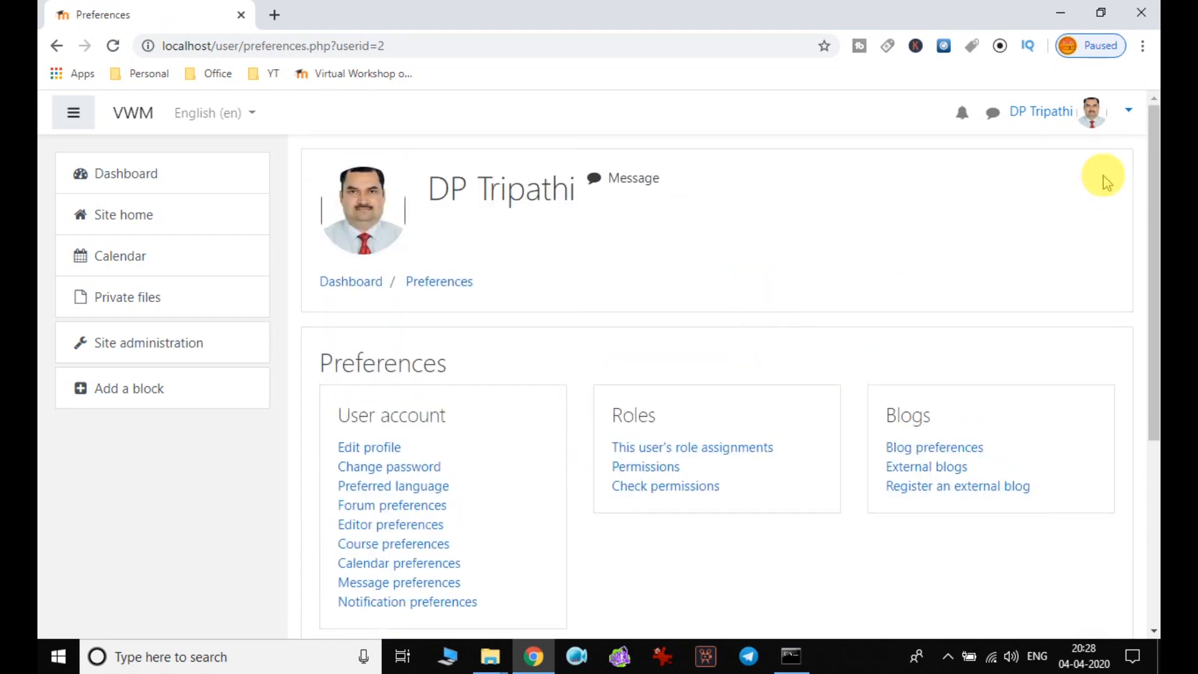
{"action": "left_click", "coordinate": [1128, 118]}
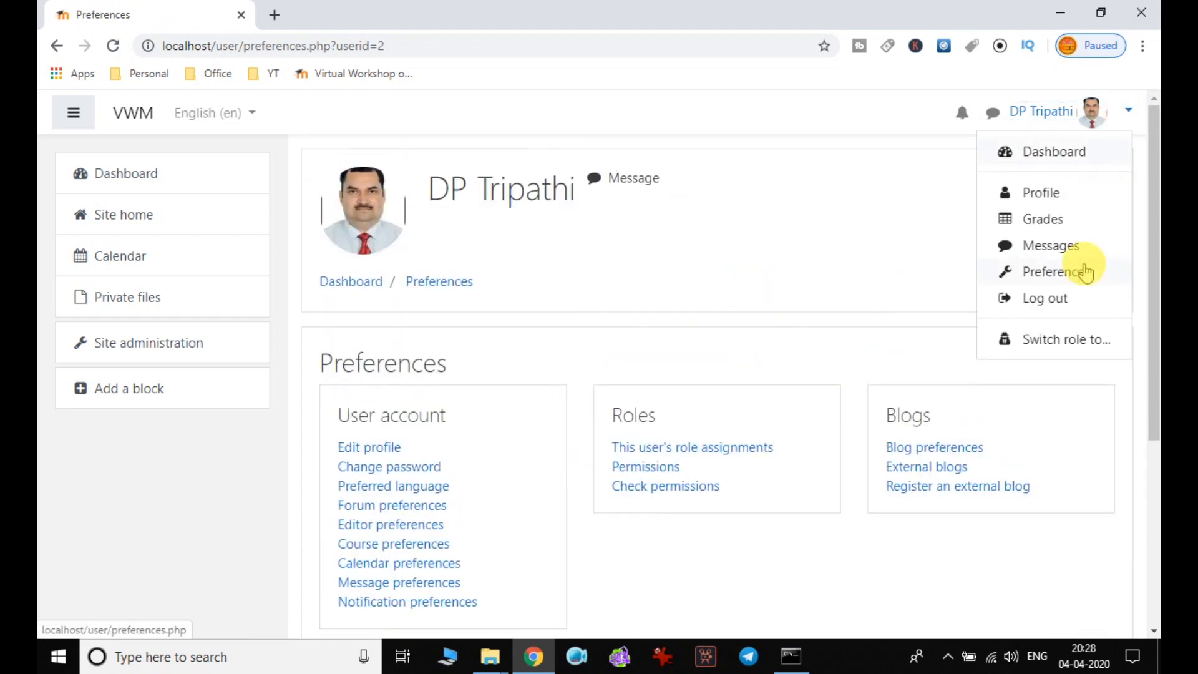
{"action": "left_click", "coordinate": [1085, 273]}
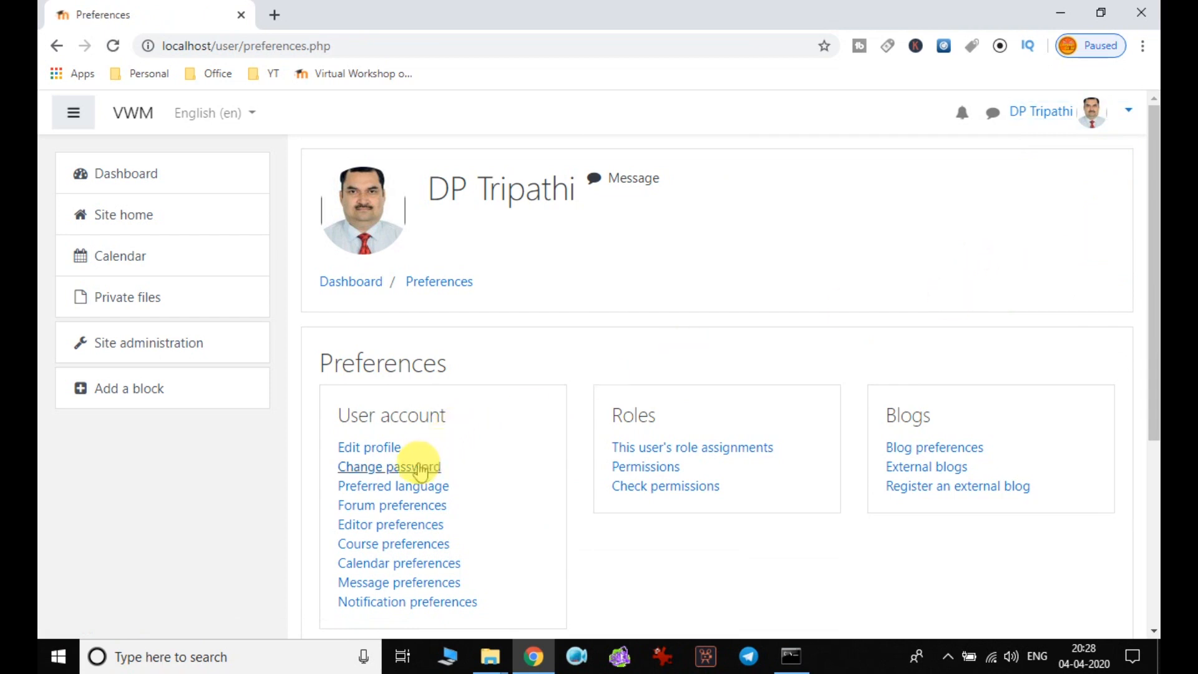
Step: Open the Forum preferences, check the Email digest type options and forum tracking settings, and return to Preferences
{"action": "scroll", "coordinate": [478, 435], "scroll_direction": "down", "scroll_amount": 1}
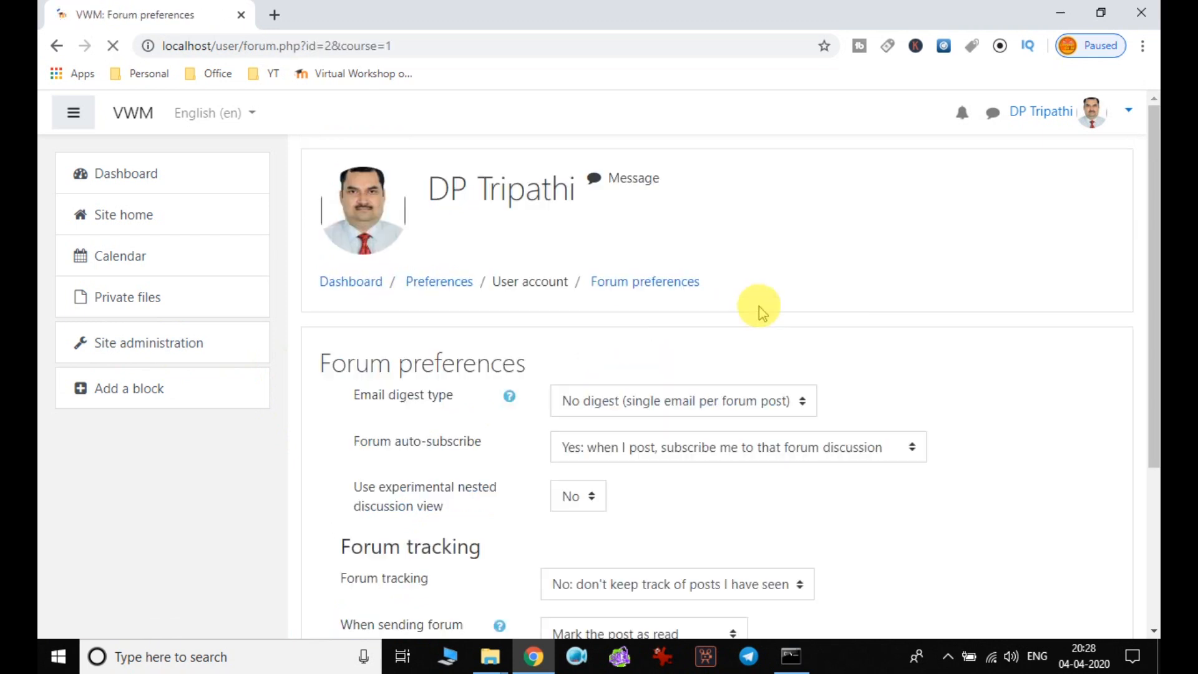
{"action": "scroll", "coordinate": [862, 274], "scroll_direction": "down", "scroll_amount": 3}
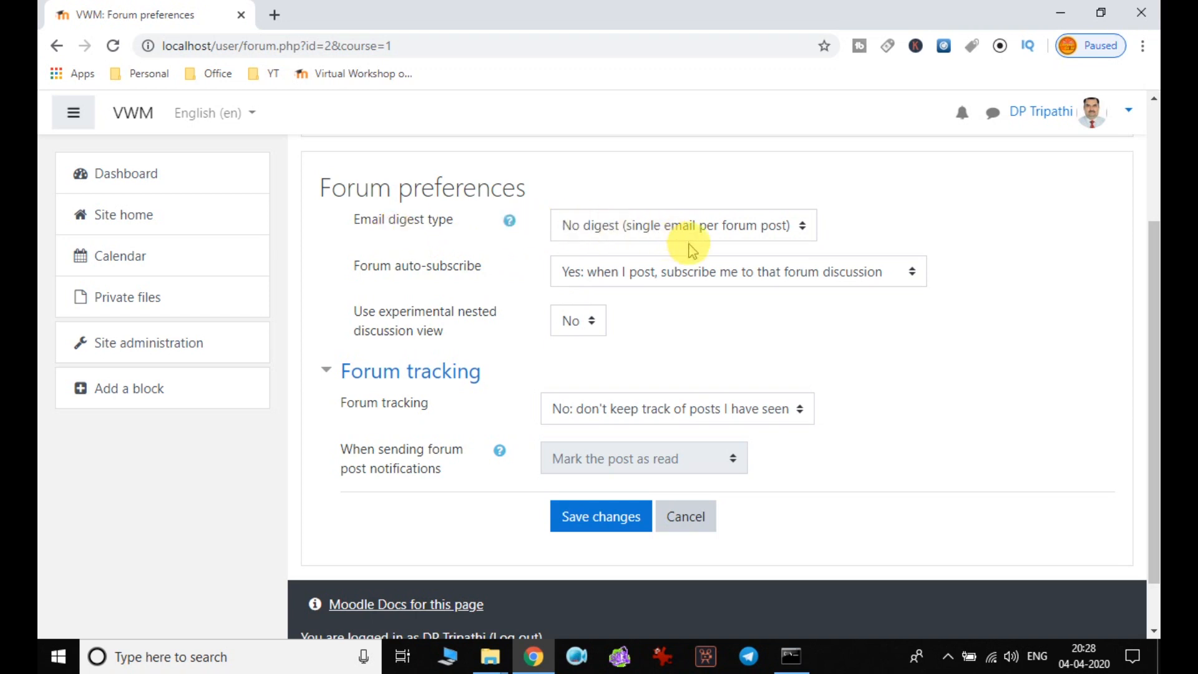
{"action": "left_click", "coordinate": [747, 229]}
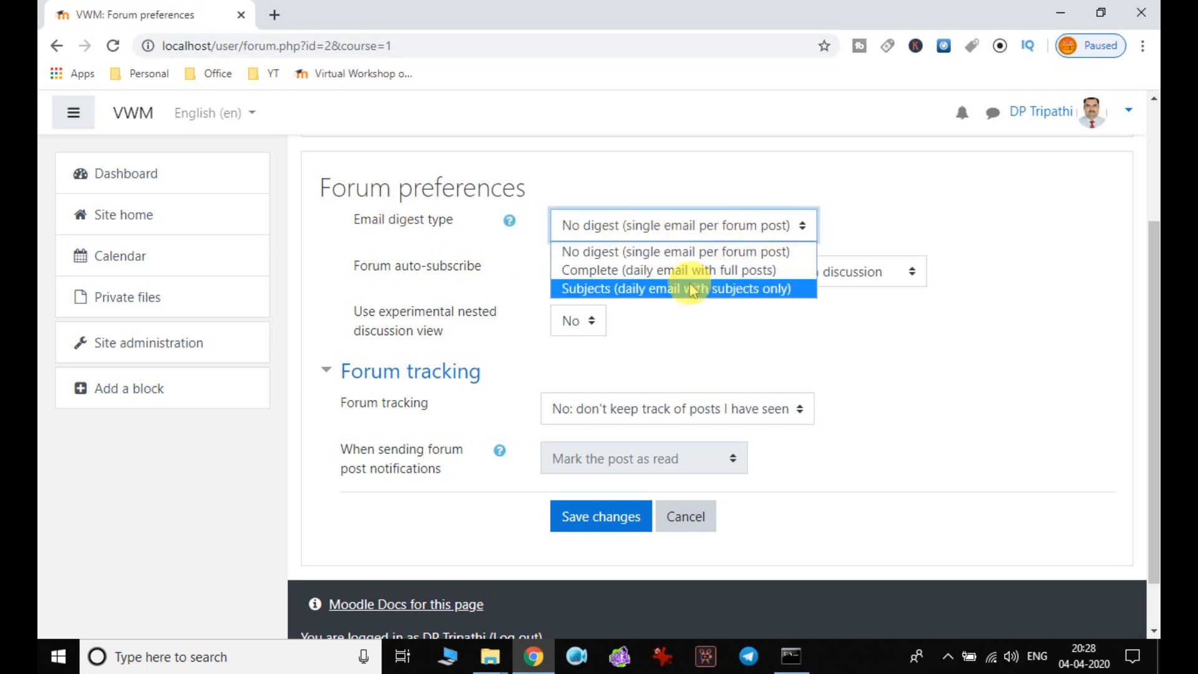
{"action": "left_click", "coordinate": [908, 321]}
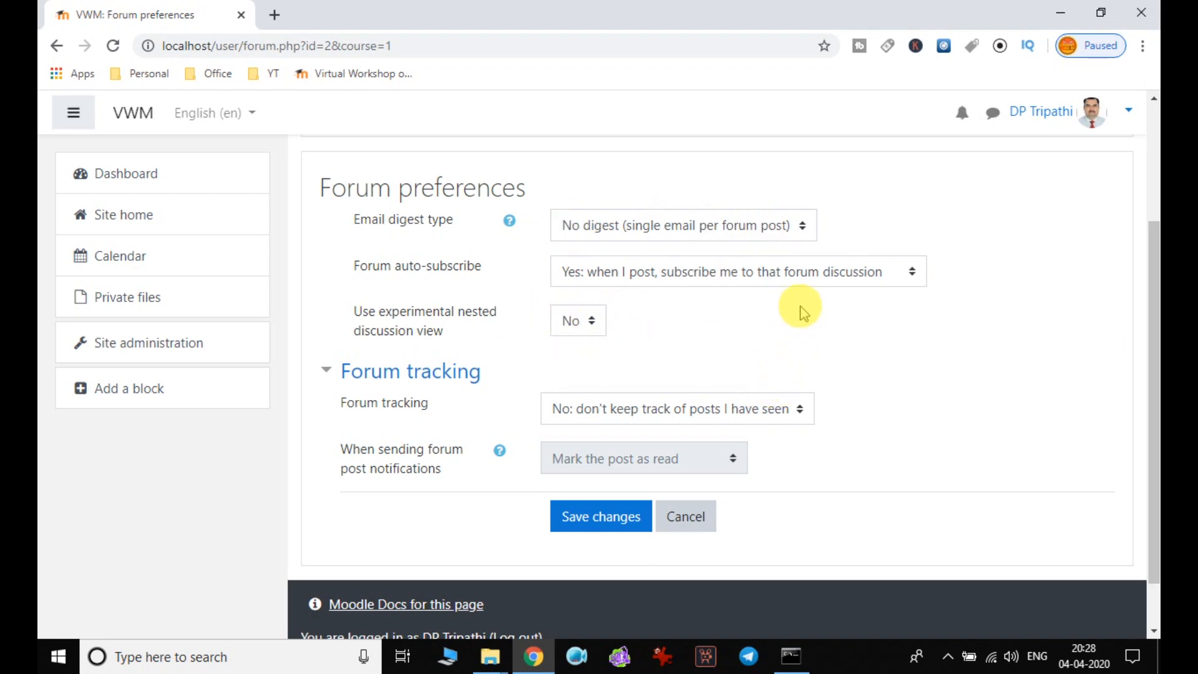
{"action": "scroll", "coordinate": [736, 342], "scroll_direction": "up", "scroll_amount": 3}
{"action": "scroll", "coordinate": [783, 328], "scroll_direction": "down", "scroll_amount": 4}
{"action": "scroll", "coordinate": [780, 325], "scroll_direction": "up", "scroll_amount": 4}
{"action": "left_click", "coordinate": [438, 283]}
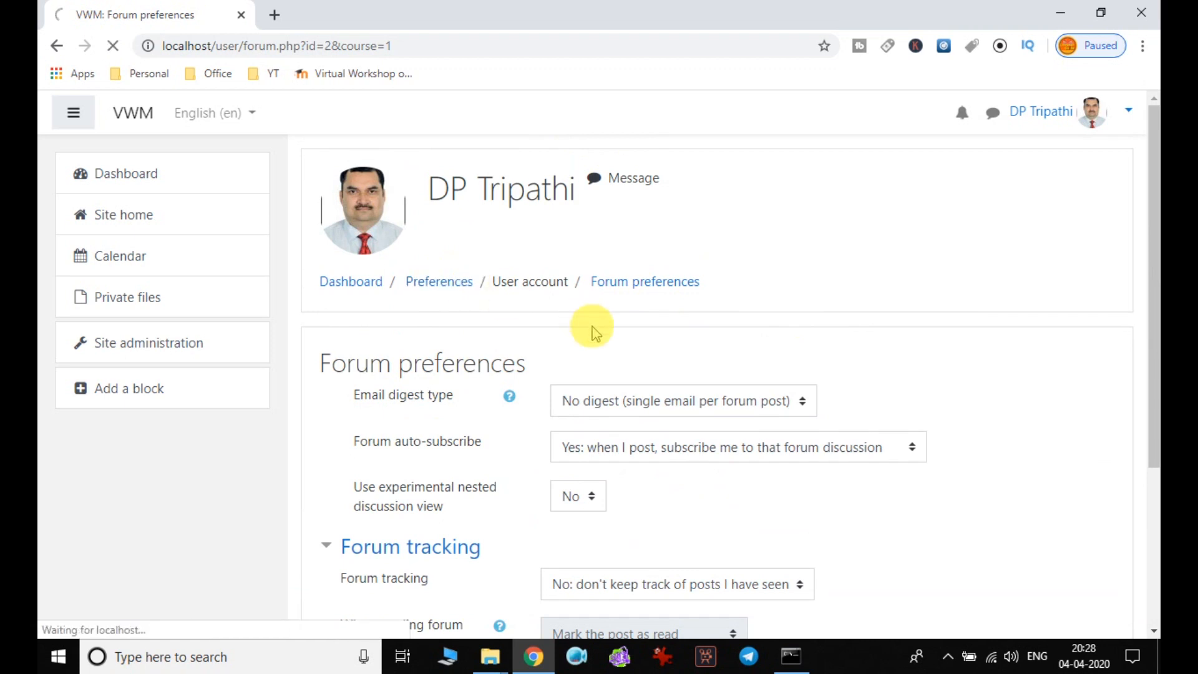
Step: View the activity chooser setting in Course preferences and cancel without saving
{"action": "scroll", "coordinate": [562, 400], "scroll_direction": "down", "scroll_amount": 3}
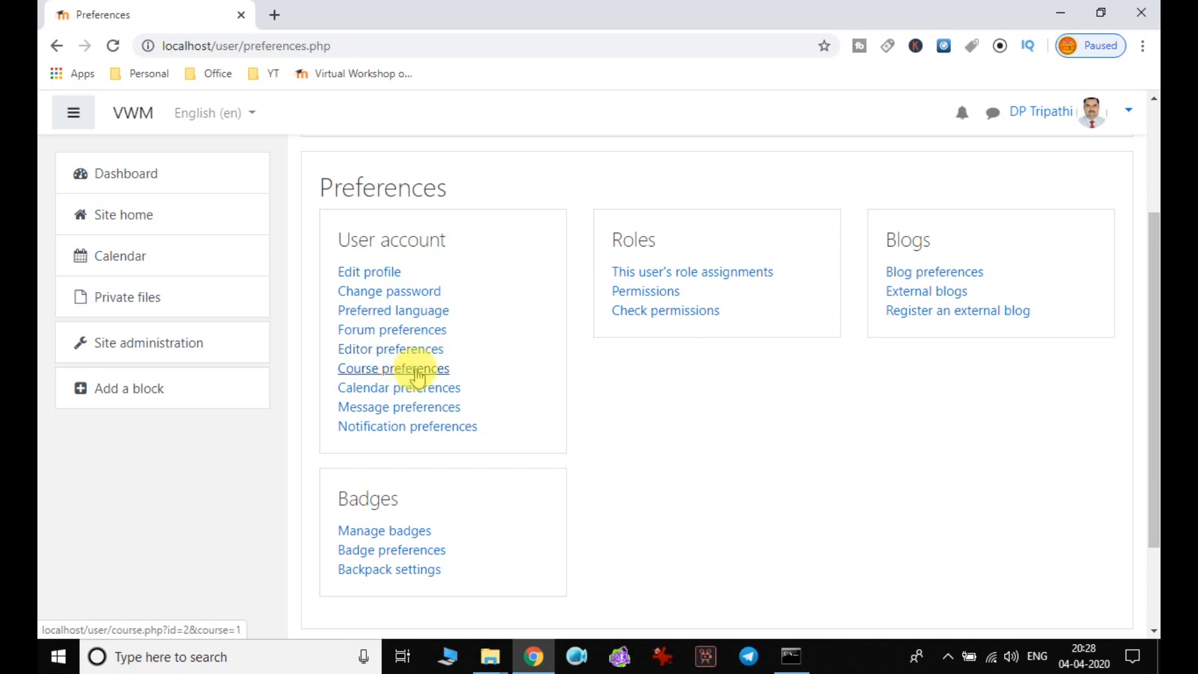
{"action": "left_click", "coordinate": [416, 369]}
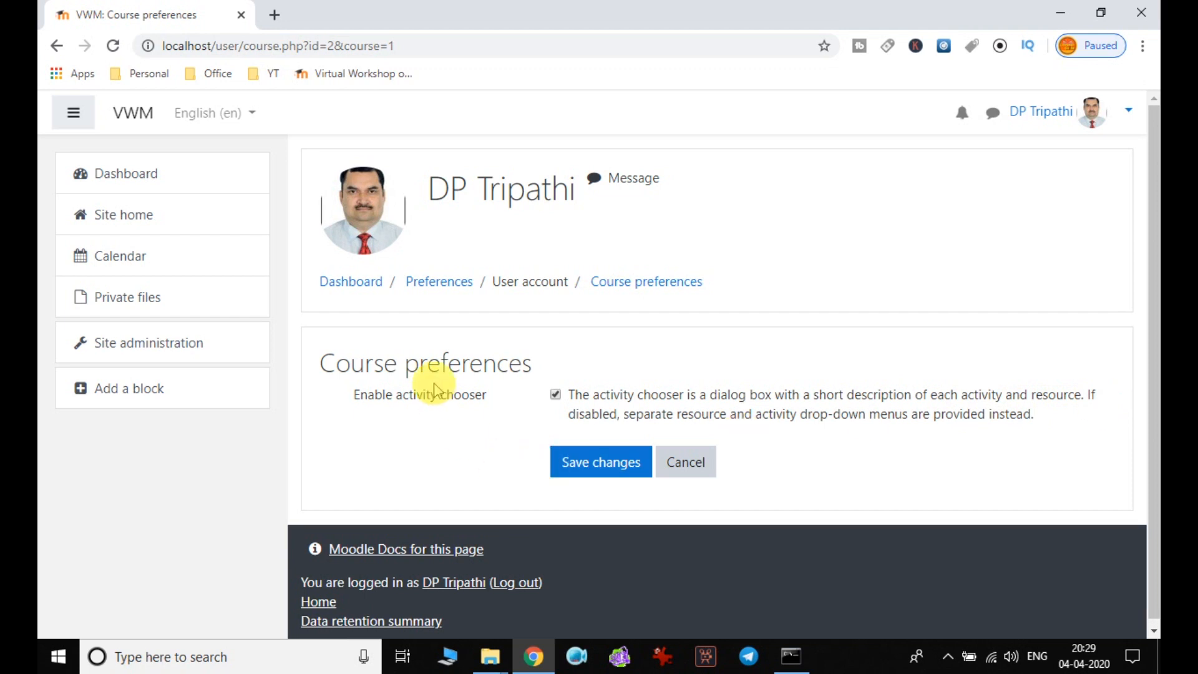
{"action": "left_click", "coordinate": [686, 467]}
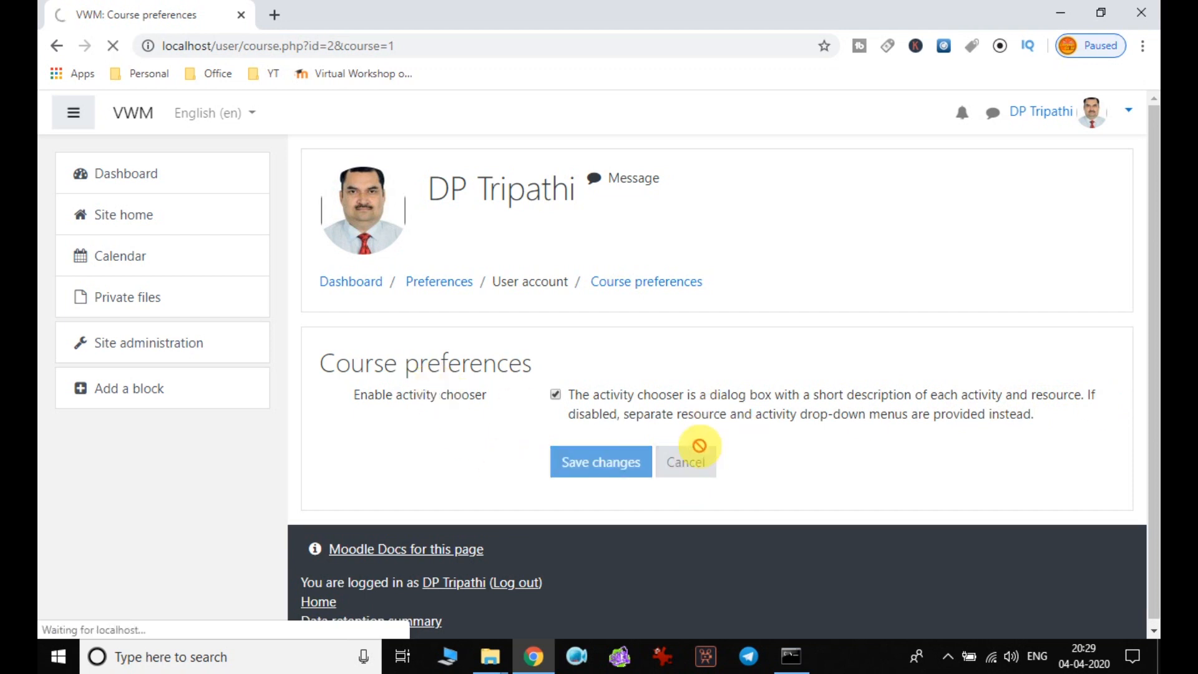
Step: View the privacy, notification and general settings in Message preferences, and return to Preferences
{"action": "scroll", "coordinate": [516, 343], "scroll_direction": "down", "scroll_amount": 3}
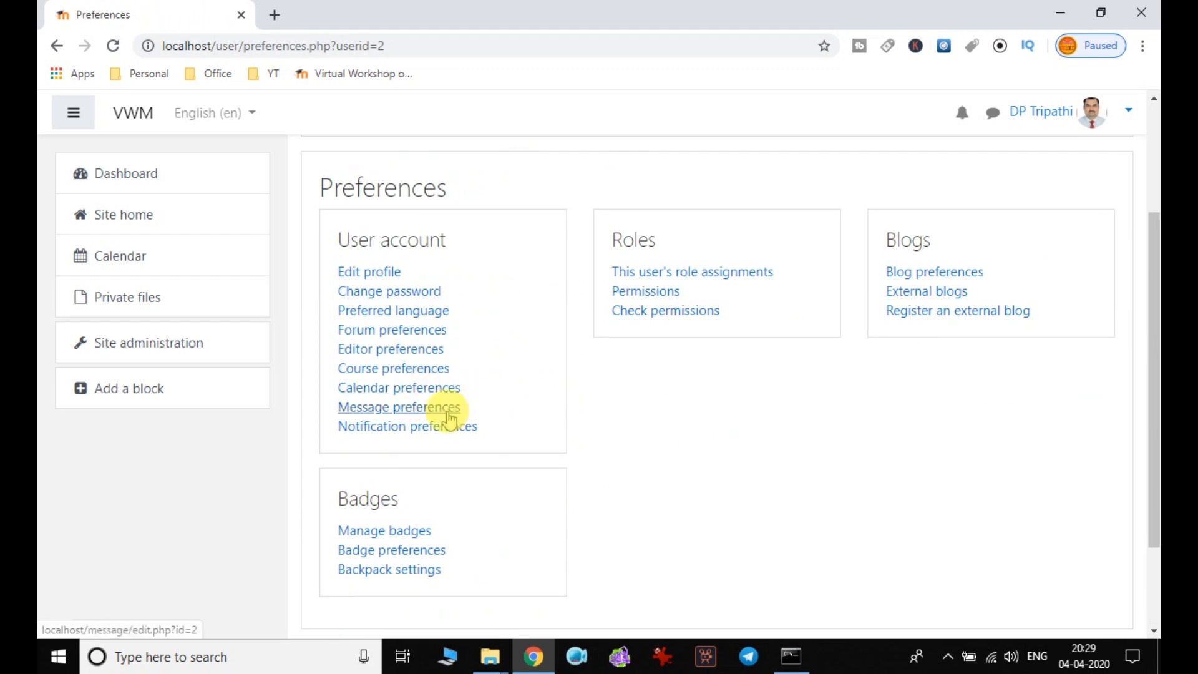
{"action": "left_click", "coordinate": [437, 412]}
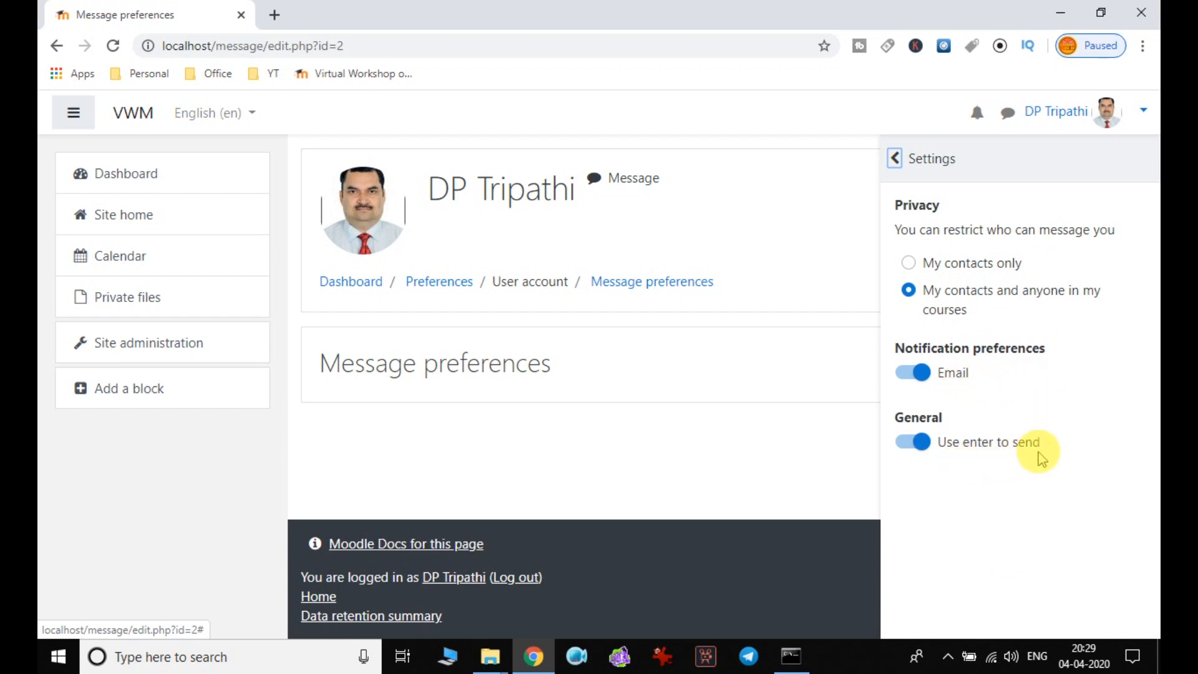
{"action": "left_click", "coordinate": [895, 159]}
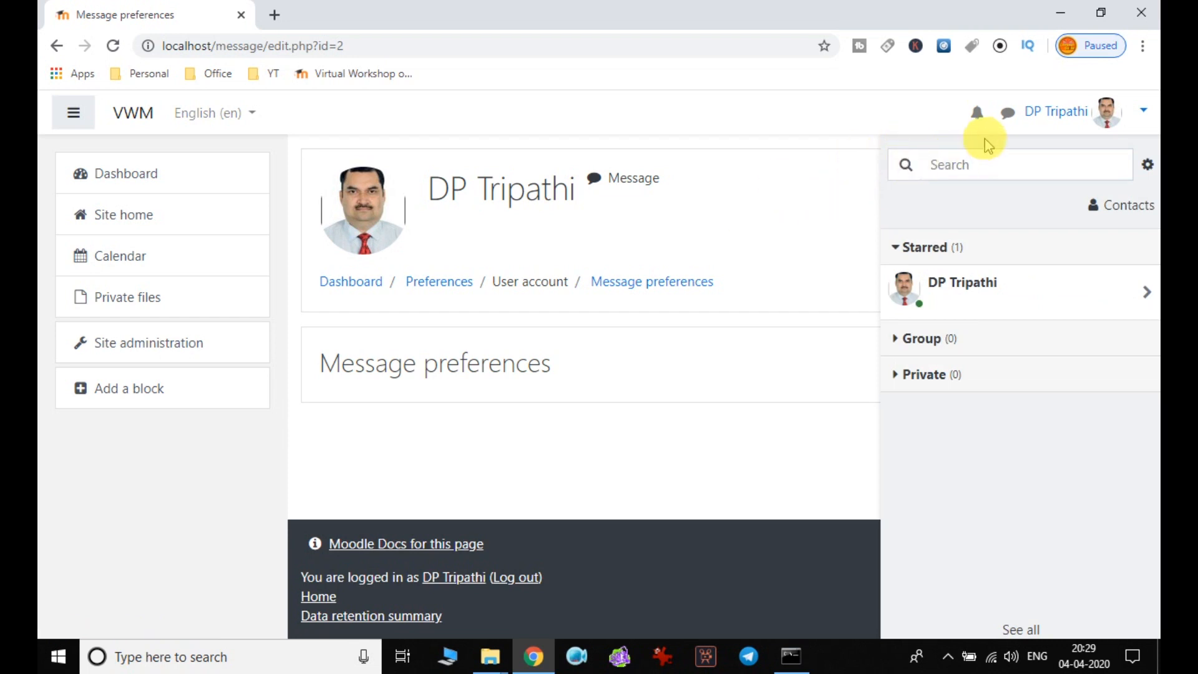
{"action": "left_click", "coordinate": [439, 289]}
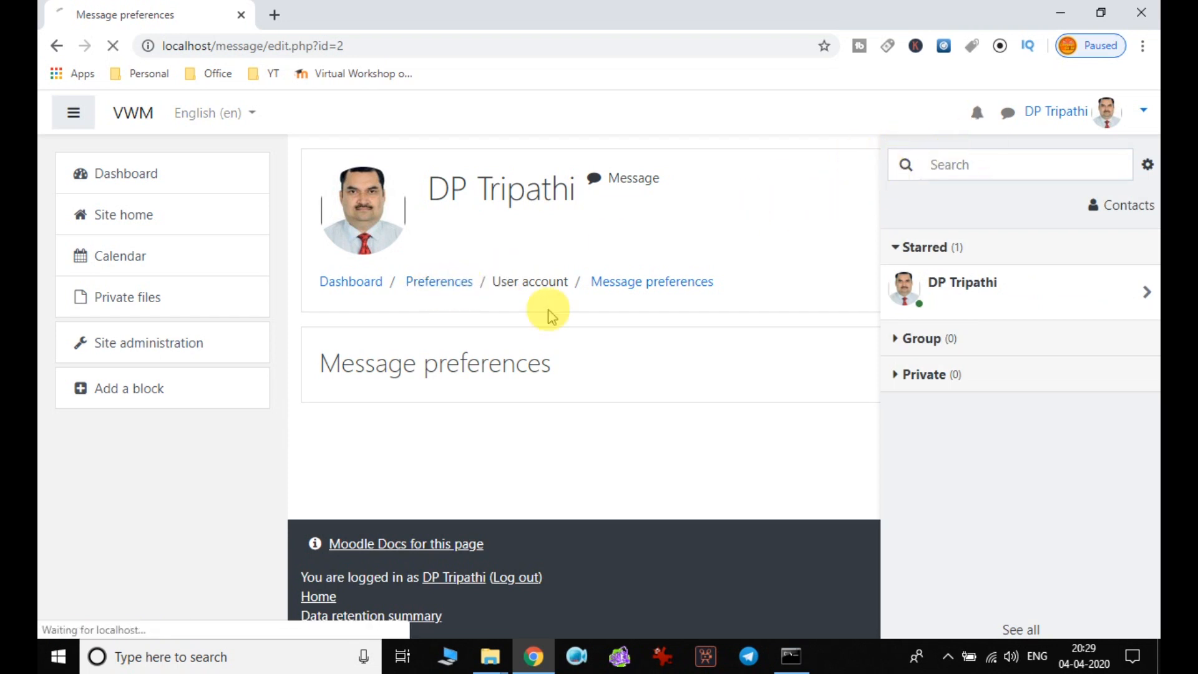
Step: Open the Notification preferences and skim the whole table of web and email notification settings
{"action": "scroll", "coordinate": [669, 373], "scroll_direction": "down", "scroll_amount": 5}
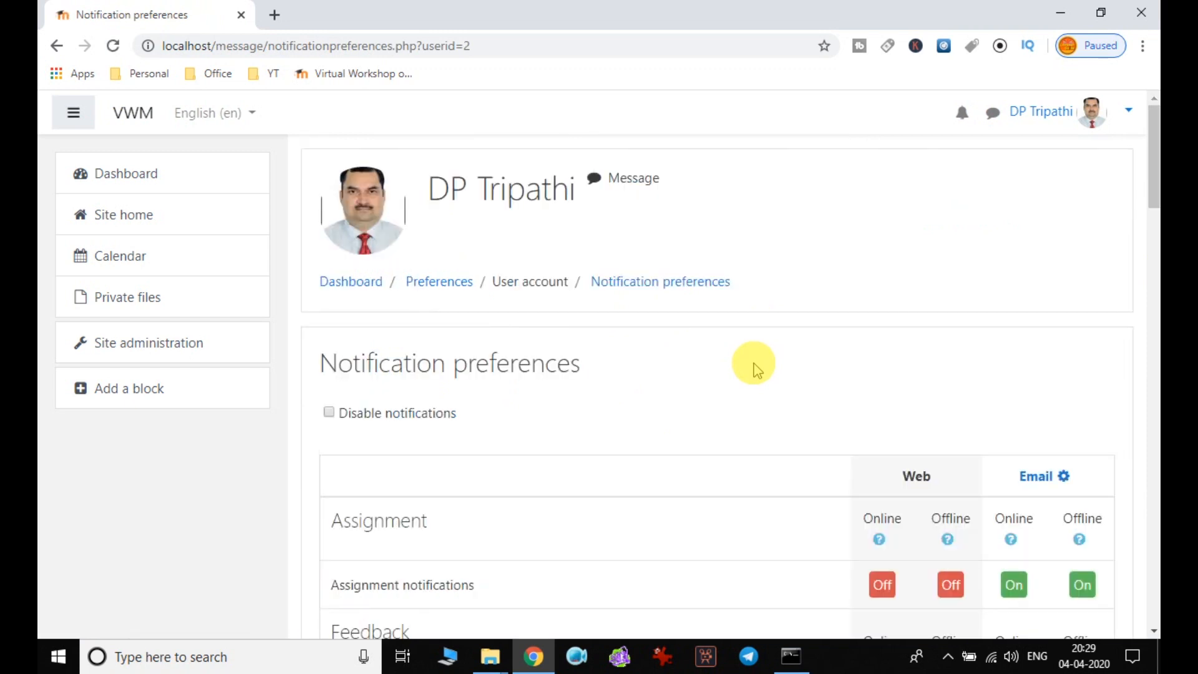
{"action": "scroll", "coordinate": [754, 369], "scroll_direction": "down", "scroll_amount": 1}
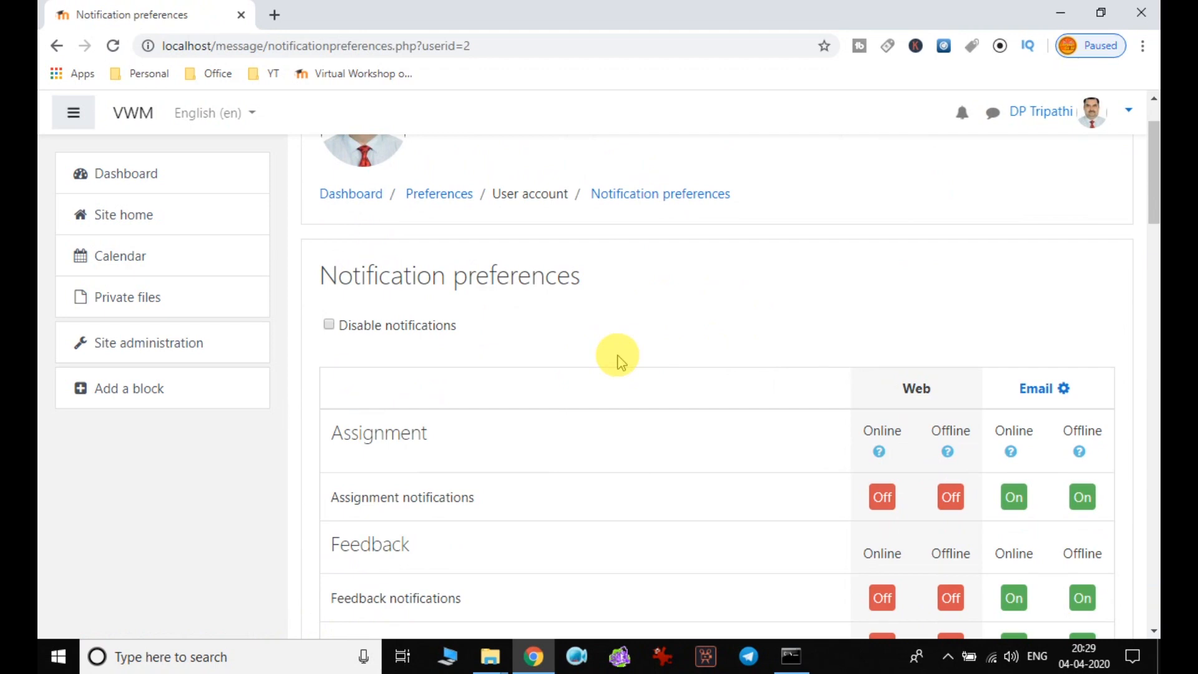
{"action": "scroll", "coordinate": [618, 361], "scroll_direction": "down", "scroll_amount": 1}
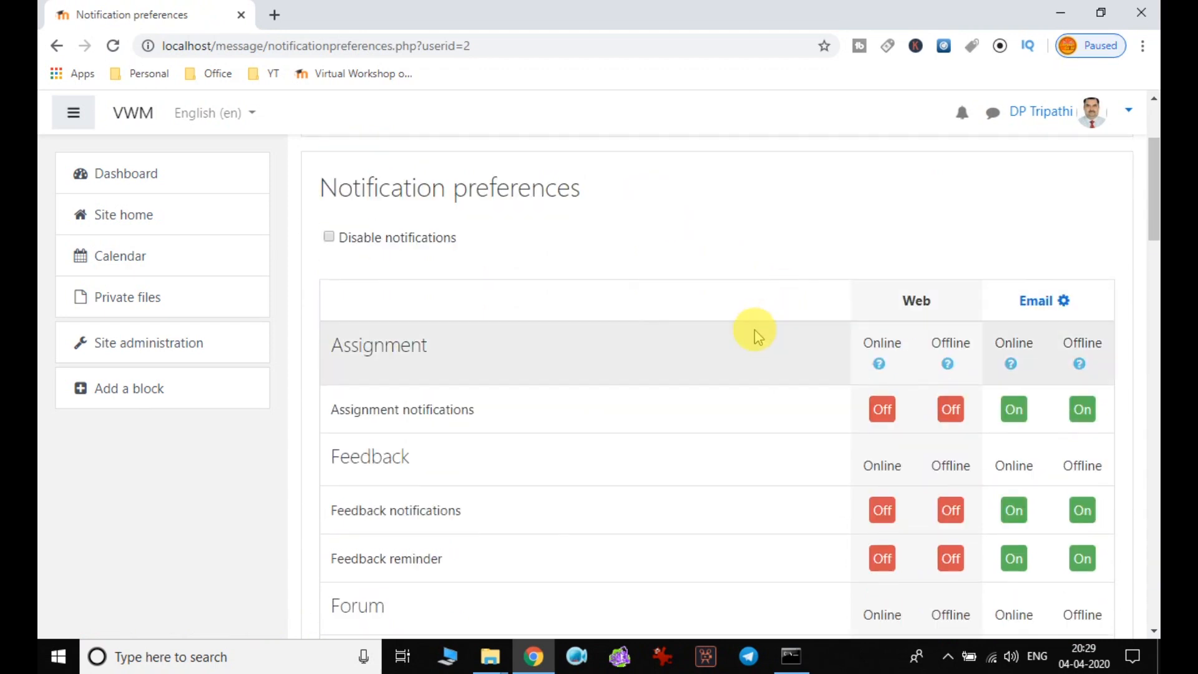
{"action": "scroll", "coordinate": [755, 368], "scroll_direction": "down", "scroll_amount": 5}
{"action": "scroll", "coordinate": [750, 364], "scroll_direction": "down", "scroll_amount": 15}
{"action": "scroll", "coordinate": [750, 366], "scroll_direction": "up", "scroll_amount": 20}
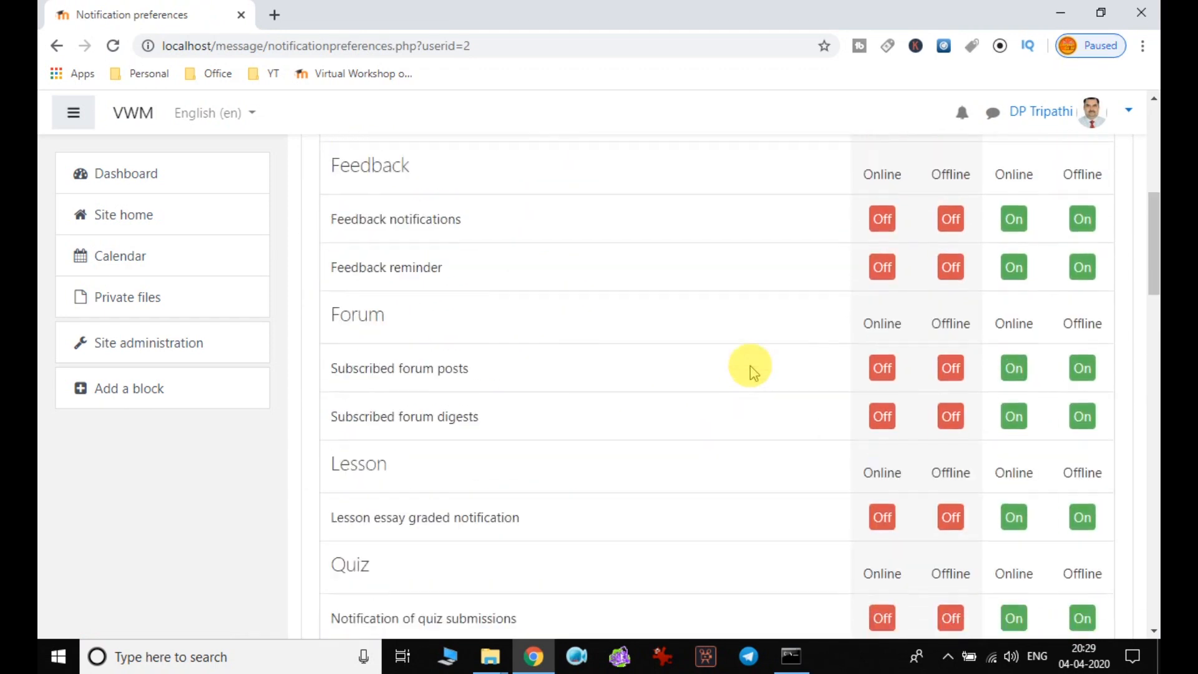
{"action": "scroll", "coordinate": [750, 365], "scroll_direction": "up", "scroll_amount": 5}
{"action": "scroll", "coordinate": [750, 366], "scroll_direction": "down", "scroll_amount": 1}
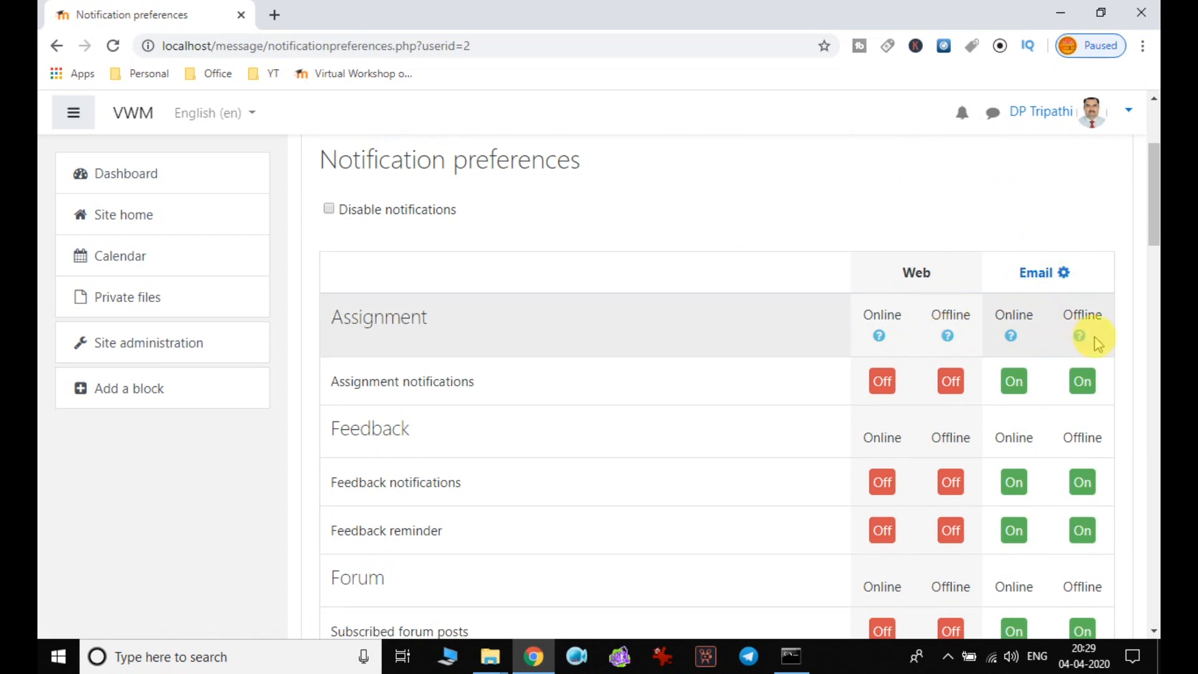
Step: Read the help for the Online and Offline columns of the web notifications
{"action": "left_click", "coordinate": [881, 342]}
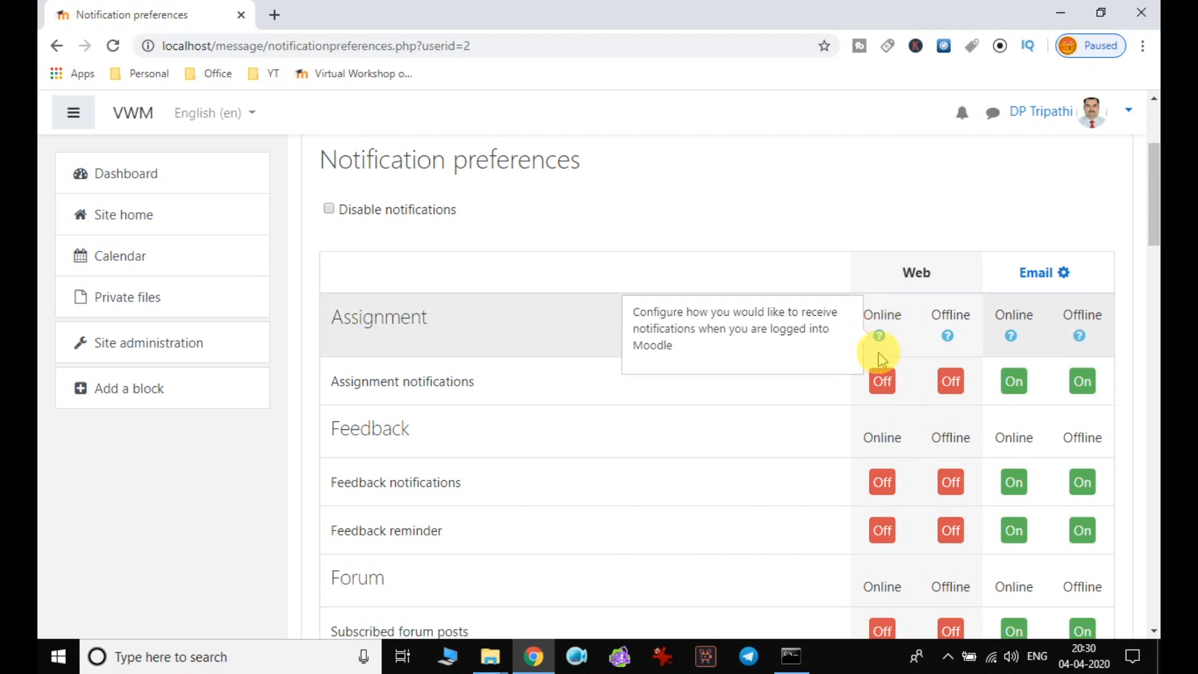
{"action": "left_click", "coordinate": [947, 336]}
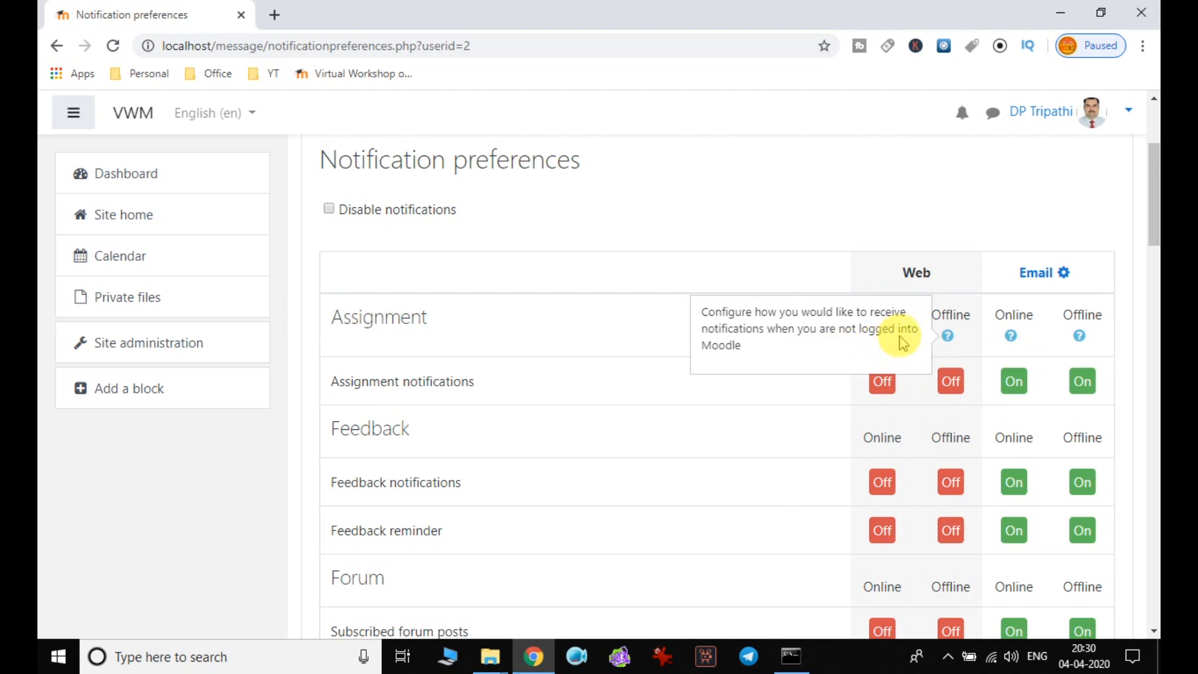
{"action": "left_click", "coordinate": [757, 212]}
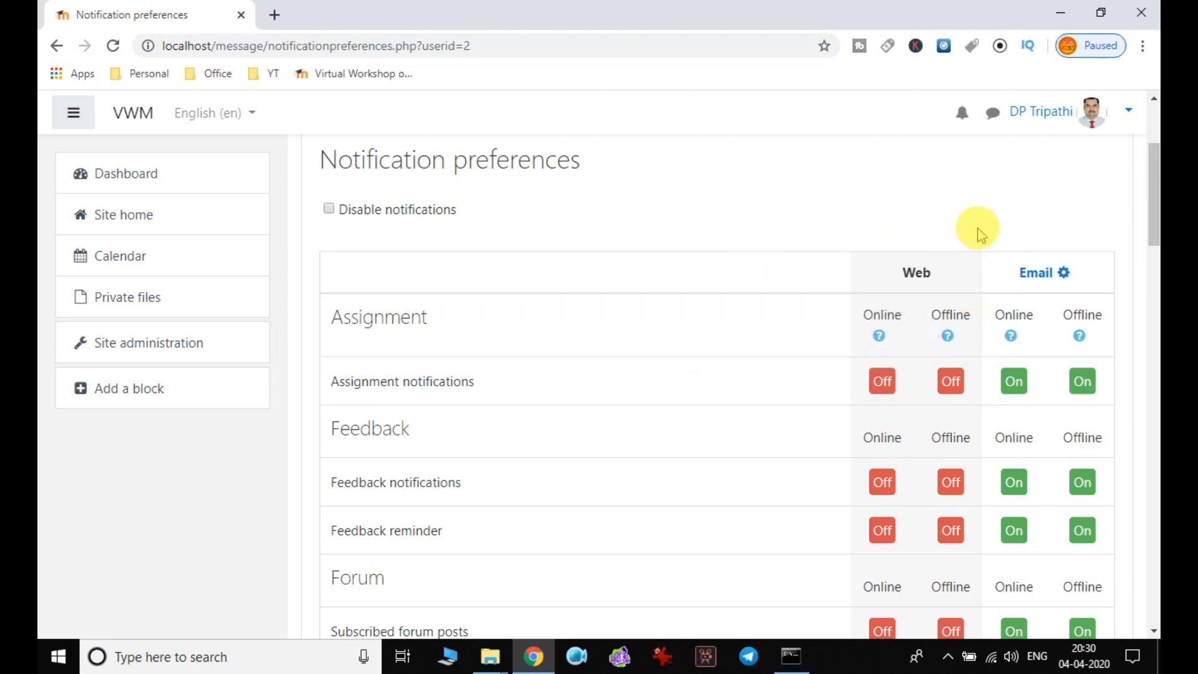
Step: Examine the notification types from Assignment through Feedback, Forum, Lesson, Quiz and System, and return to Preferences
{"action": "scroll", "coordinate": [978, 231], "scroll_direction": "down", "scroll_amount": 1}
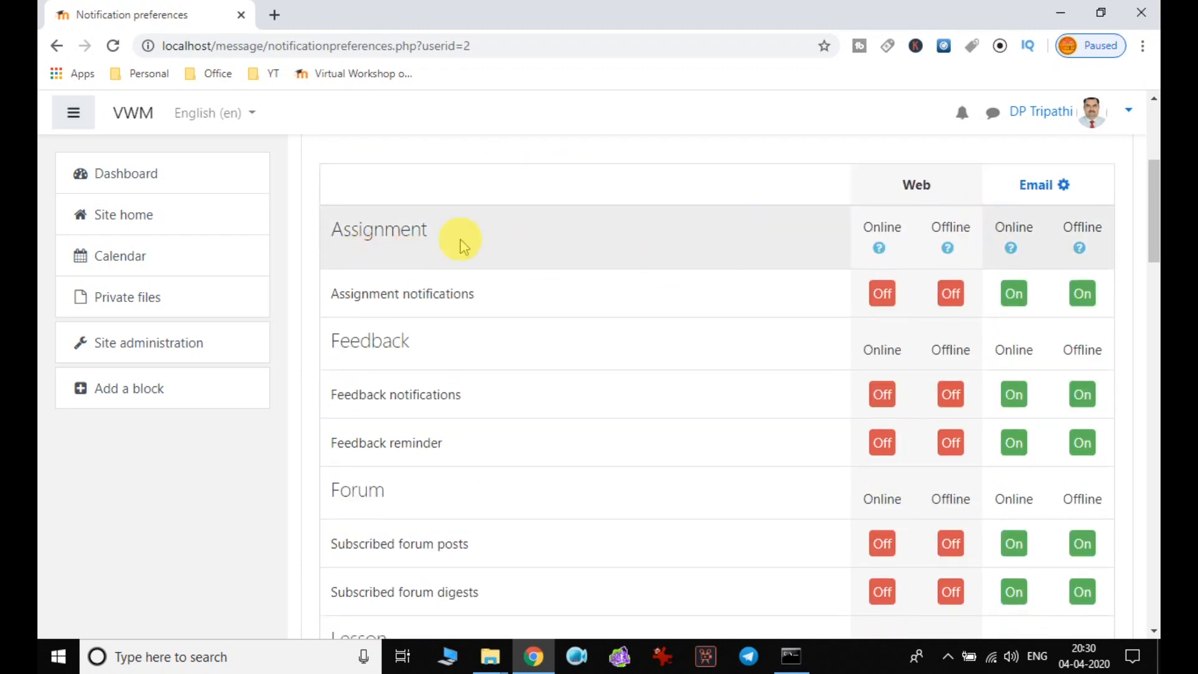
{"action": "scroll", "coordinate": [915, 374], "scroll_direction": "down", "scroll_amount": 15}
{"action": "scroll", "coordinate": [911, 376], "scroll_direction": "down", "scroll_amount": 3}
{"action": "scroll", "coordinate": [911, 375], "scroll_direction": "up", "scroll_amount": 20}
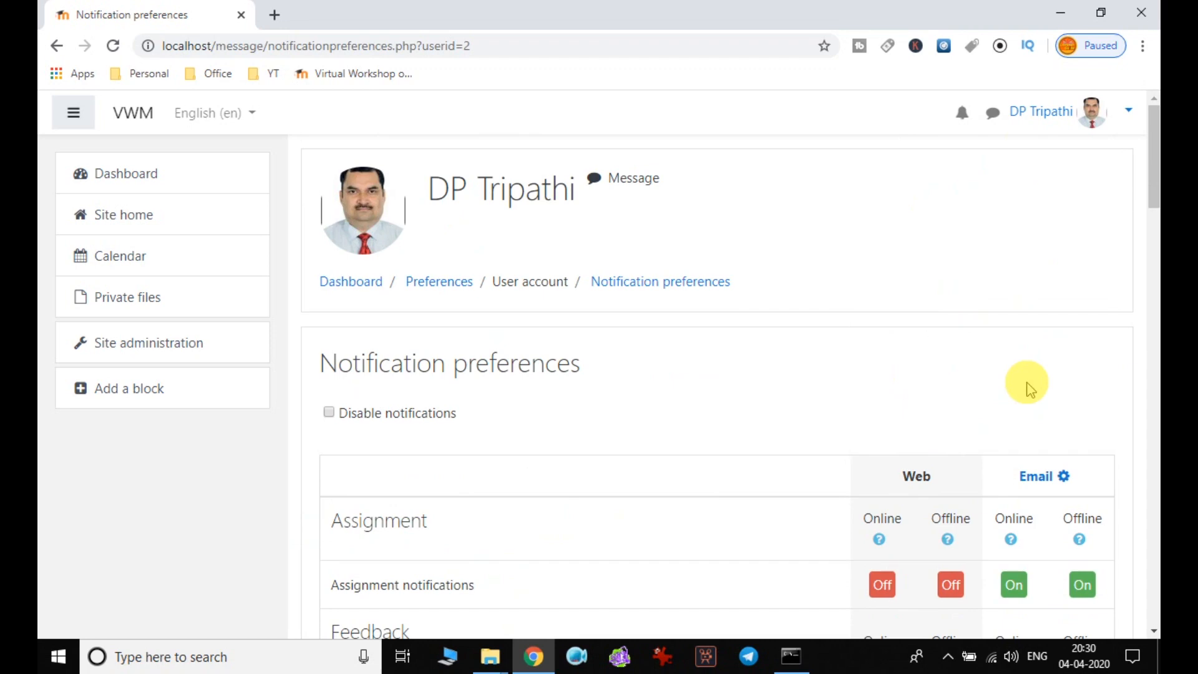
{"action": "scroll", "coordinate": [1067, 374], "scroll_direction": "down", "scroll_amount": 5}
{"action": "scroll", "coordinate": [1086, 352], "scroll_direction": "up", "scroll_amount": 2}
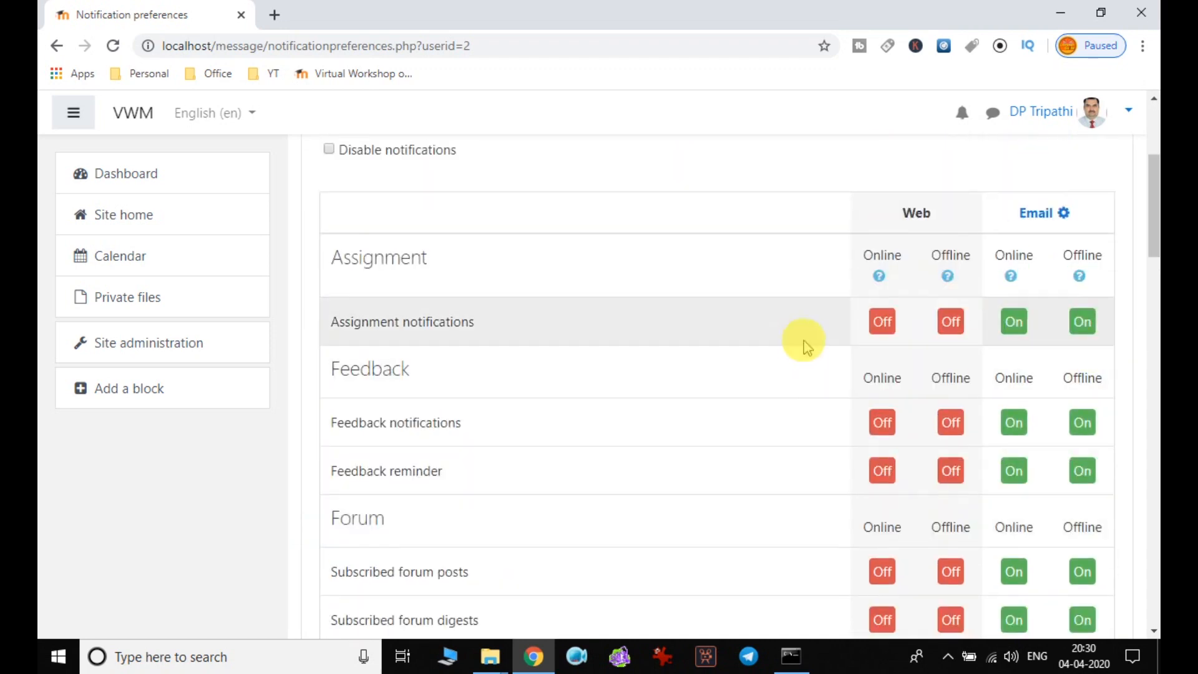
{"action": "scroll", "coordinate": [433, 476], "scroll_direction": "down", "scroll_amount": 5}
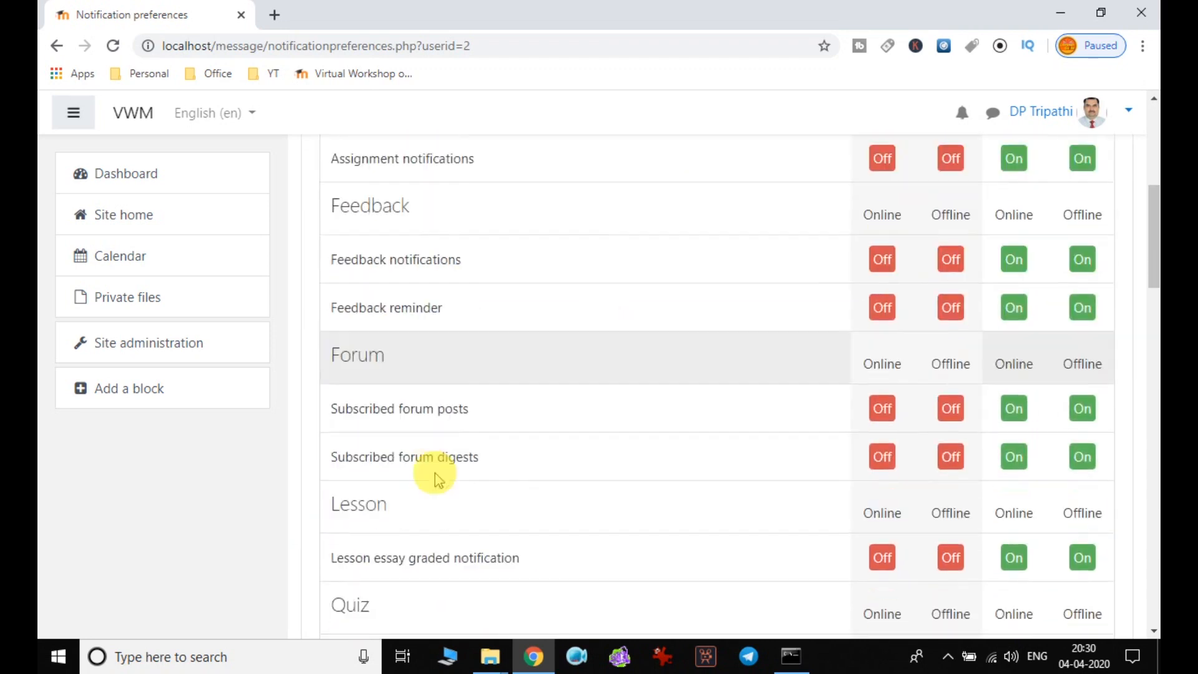
{"action": "scroll", "coordinate": [562, 433], "scroll_direction": "down", "scroll_amount": 2}
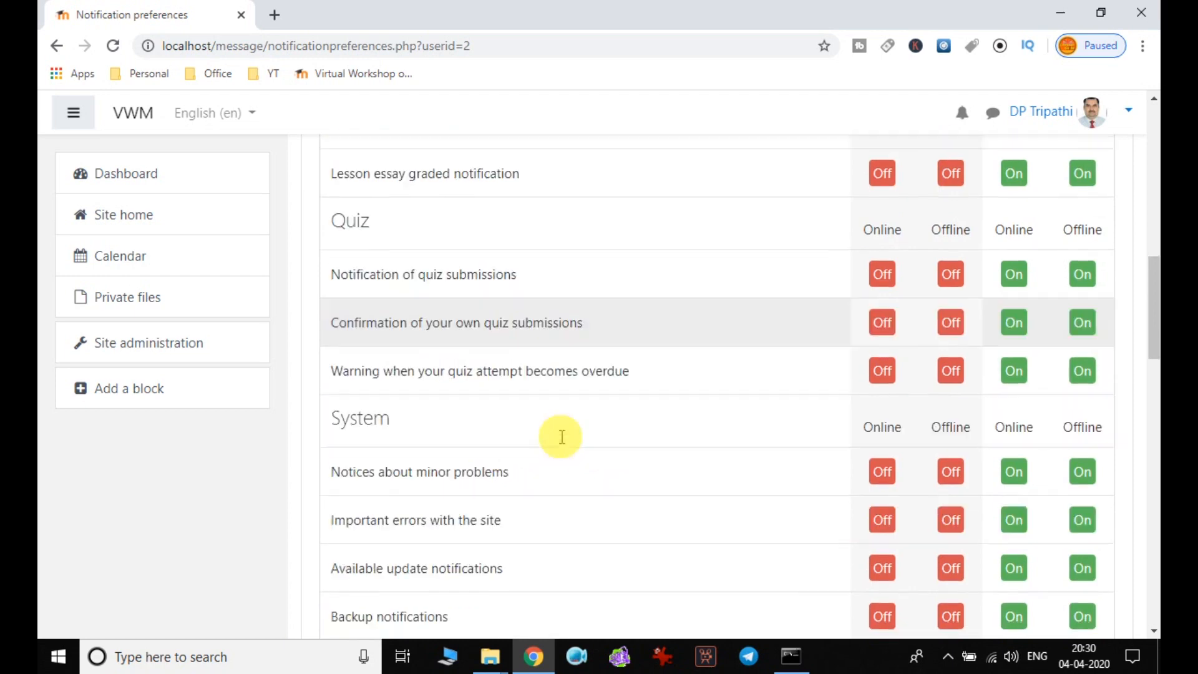
{"action": "scroll", "coordinate": [1085, 393], "scroll_direction": "up", "scroll_amount": 1}
{"action": "scroll", "coordinate": [1086, 393], "scroll_direction": "down", "scroll_amount": 8}
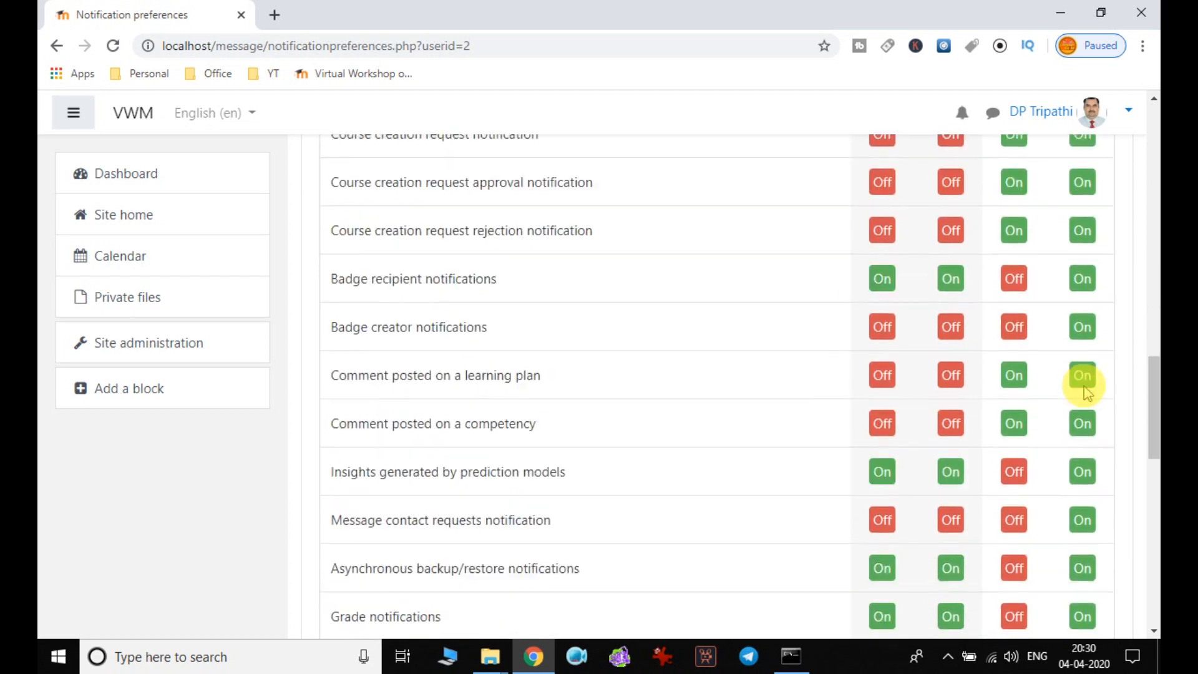
{"action": "scroll", "coordinate": [1086, 393], "scroll_direction": "up", "scroll_amount": 1}
{"action": "scroll", "coordinate": [1084, 385], "scroll_direction": "up", "scroll_amount": 15}
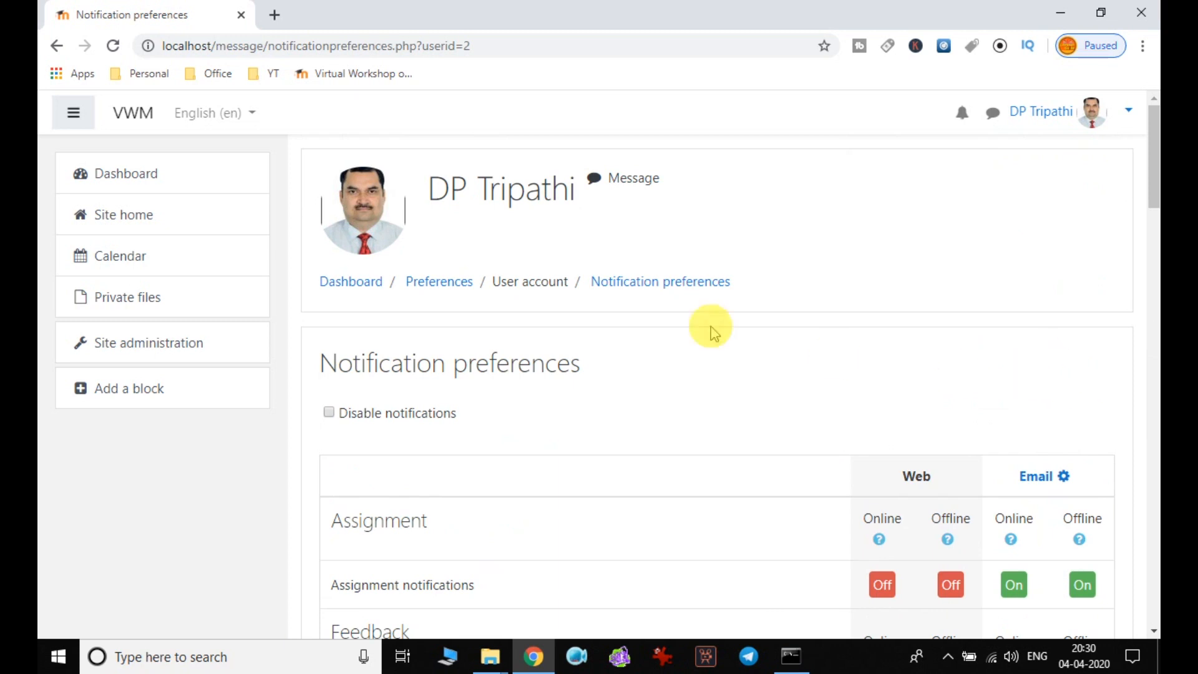
{"action": "left_click", "coordinate": [427, 291]}
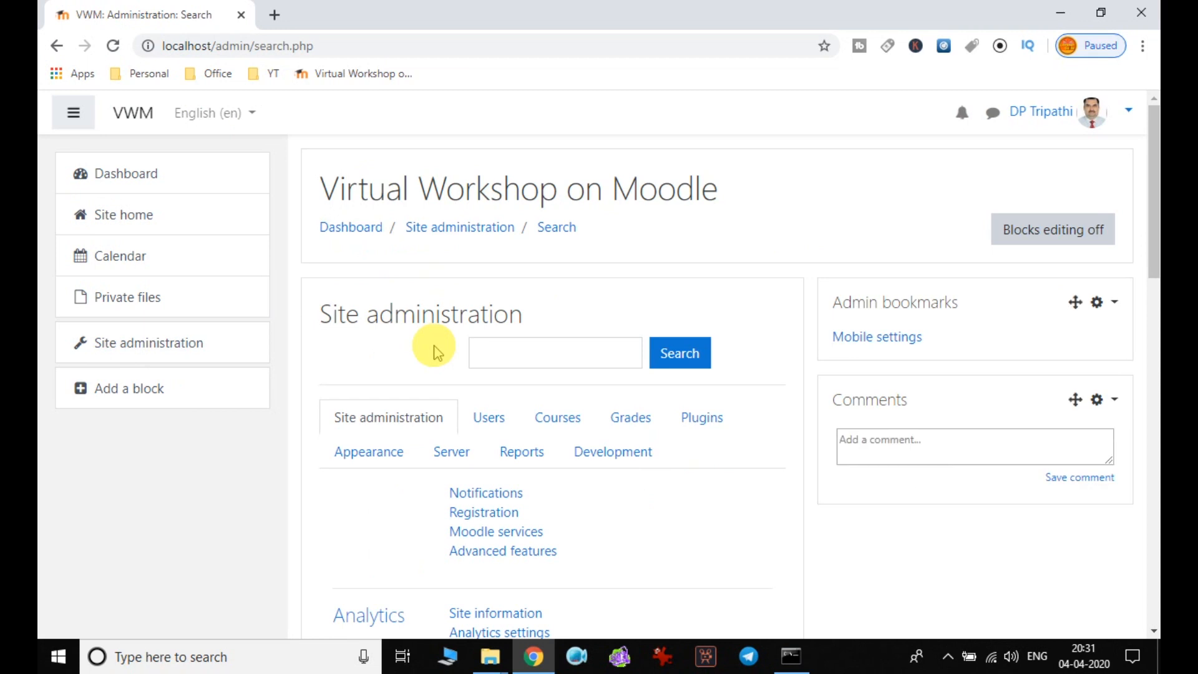
Step: Examine the setting categories on the Site administration page, from Analytics and Competencies down to Messaging and Security
{"action": "scroll", "coordinate": [435, 351], "scroll_direction": "down", "scroll_amount": 4}
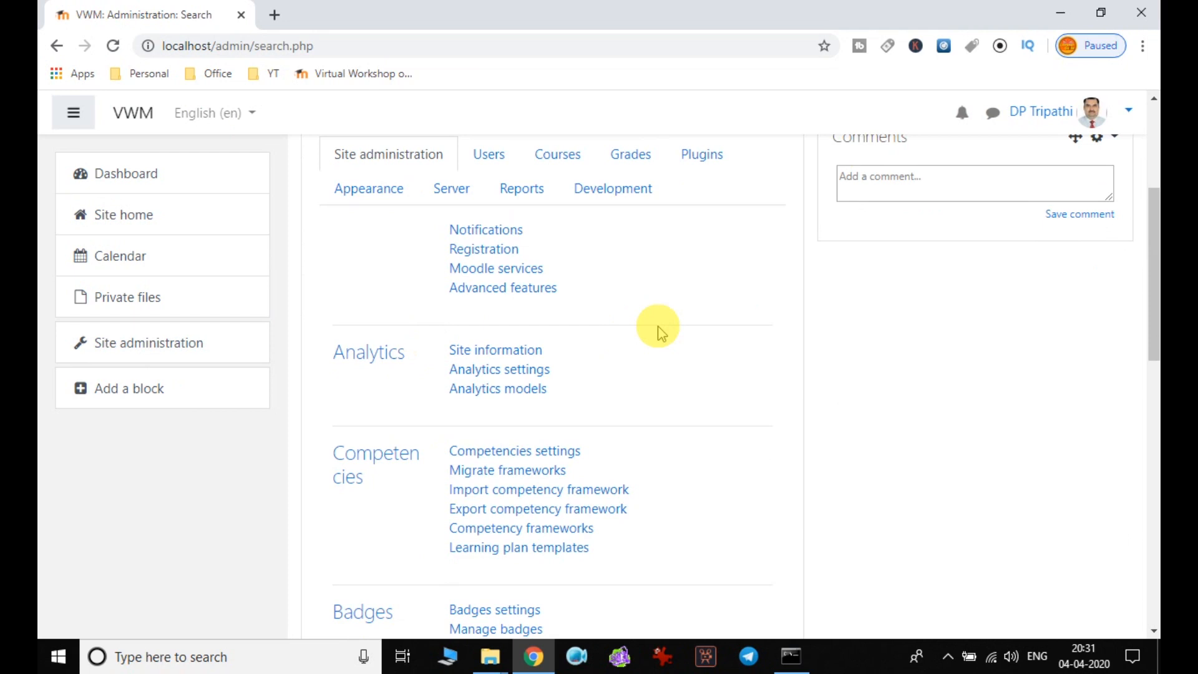
{"action": "scroll", "coordinate": [657, 325], "scroll_direction": "down", "scroll_amount": 3}
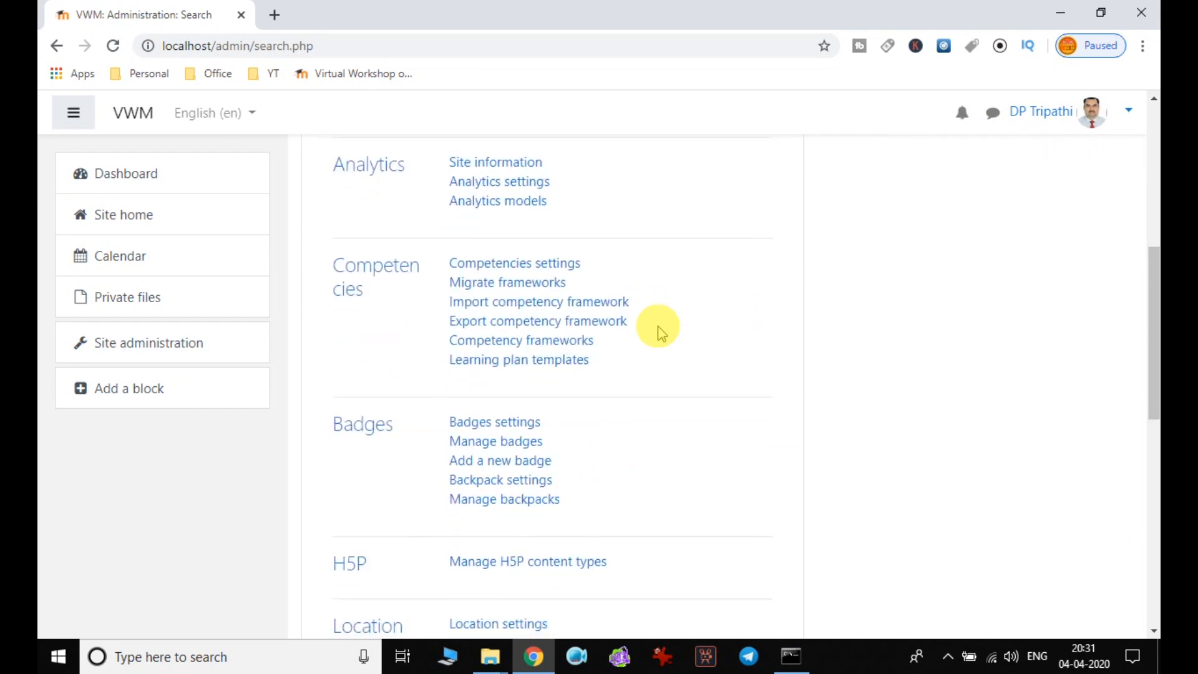
{"action": "scroll", "coordinate": [657, 325], "scroll_direction": "down", "scroll_amount": 3}
{"action": "scroll", "coordinate": [657, 326], "scroll_direction": "down", "scroll_amount": 3}
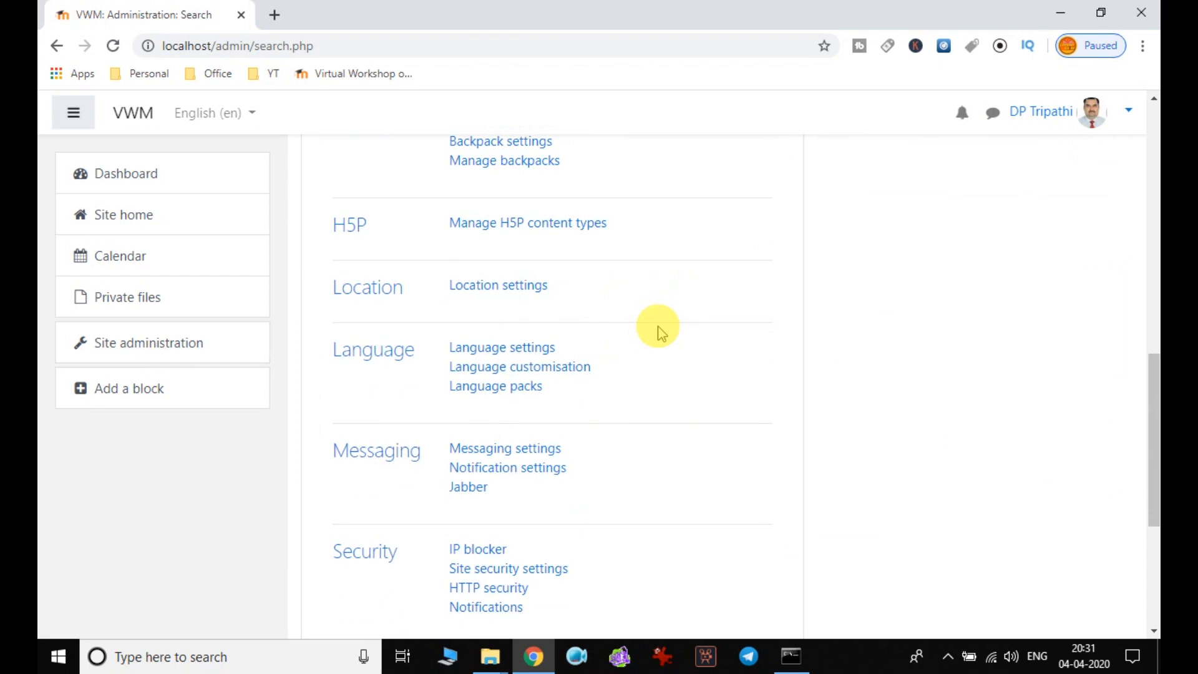
{"action": "scroll", "coordinate": [658, 326], "scroll_direction": "up", "scroll_amount": 10}
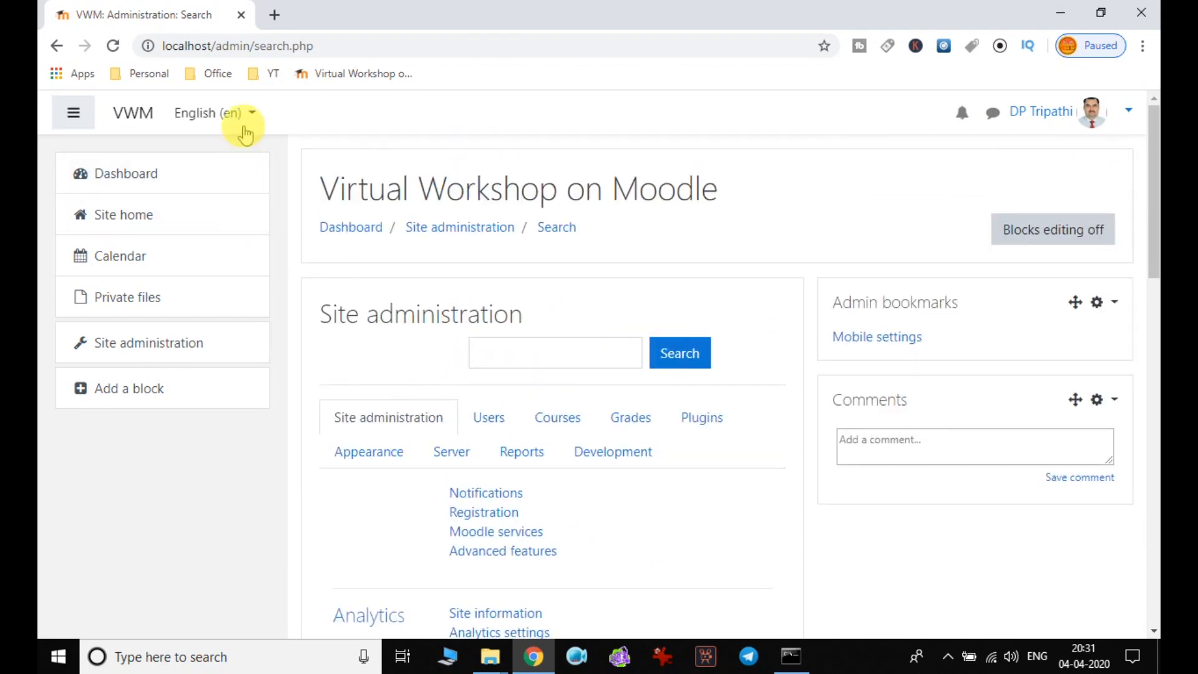
{"action": "scroll", "coordinate": [609, 293], "scroll_direction": "down", "scroll_amount": 6}
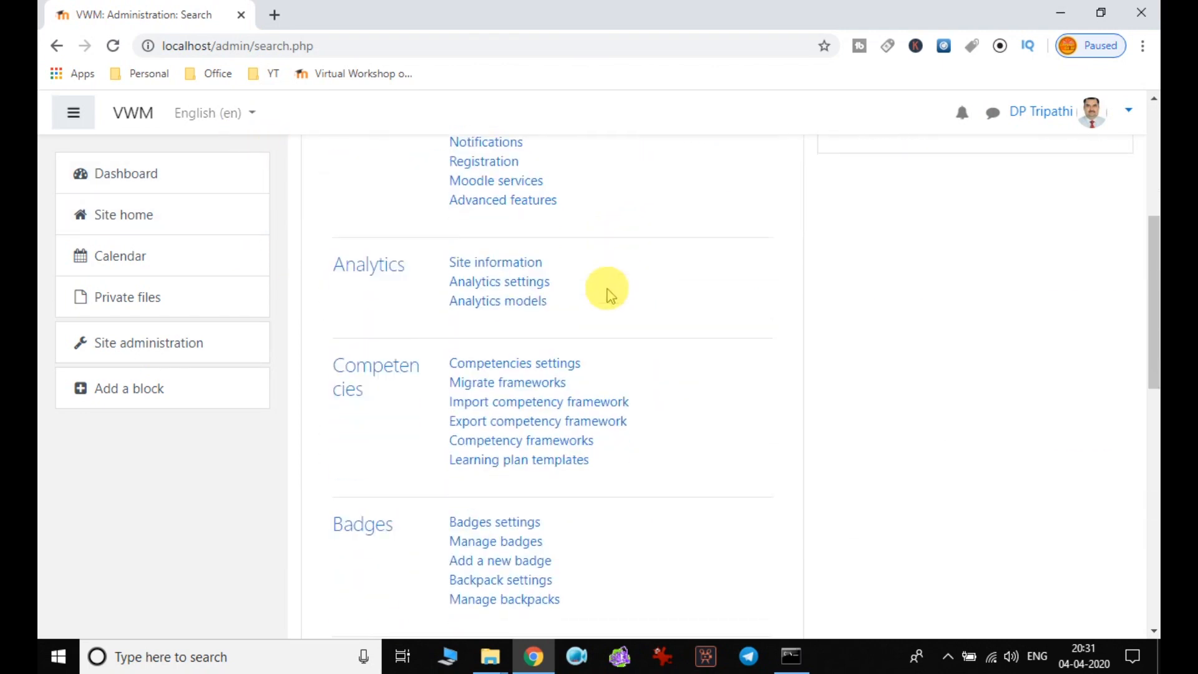
{"action": "scroll", "coordinate": [608, 293], "scroll_direction": "up", "scroll_amount": 6}
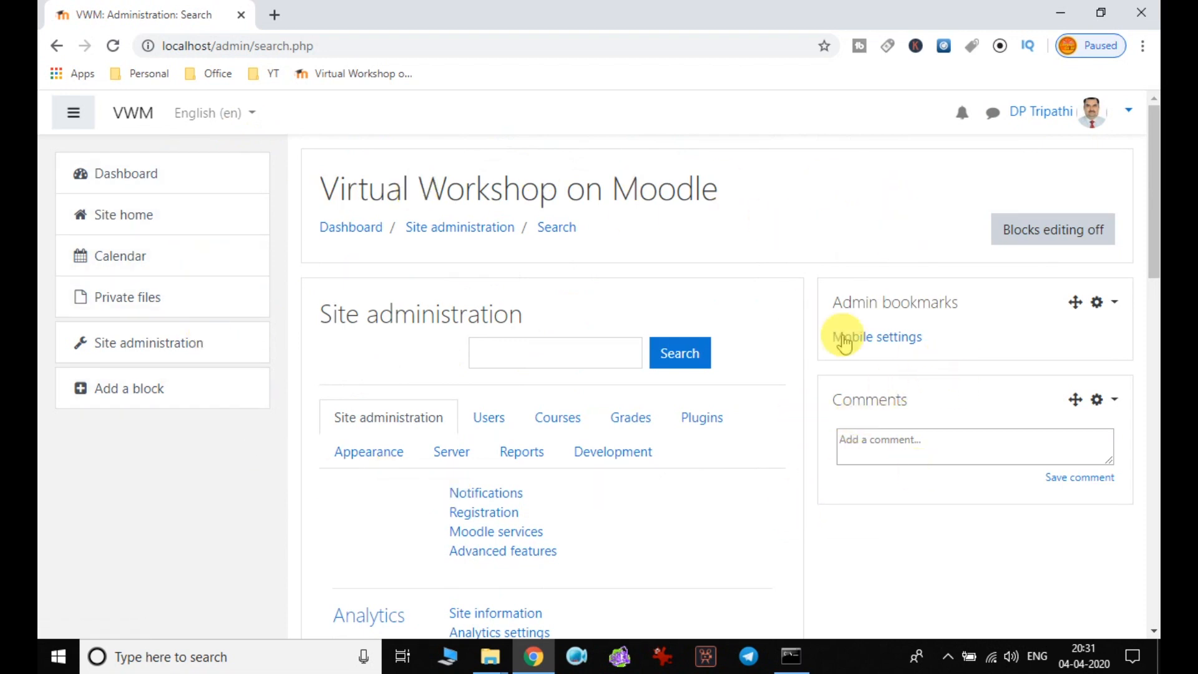
{"action": "scroll", "coordinate": [809, 322], "scroll_direction": "down", "scroll_amount": 7}
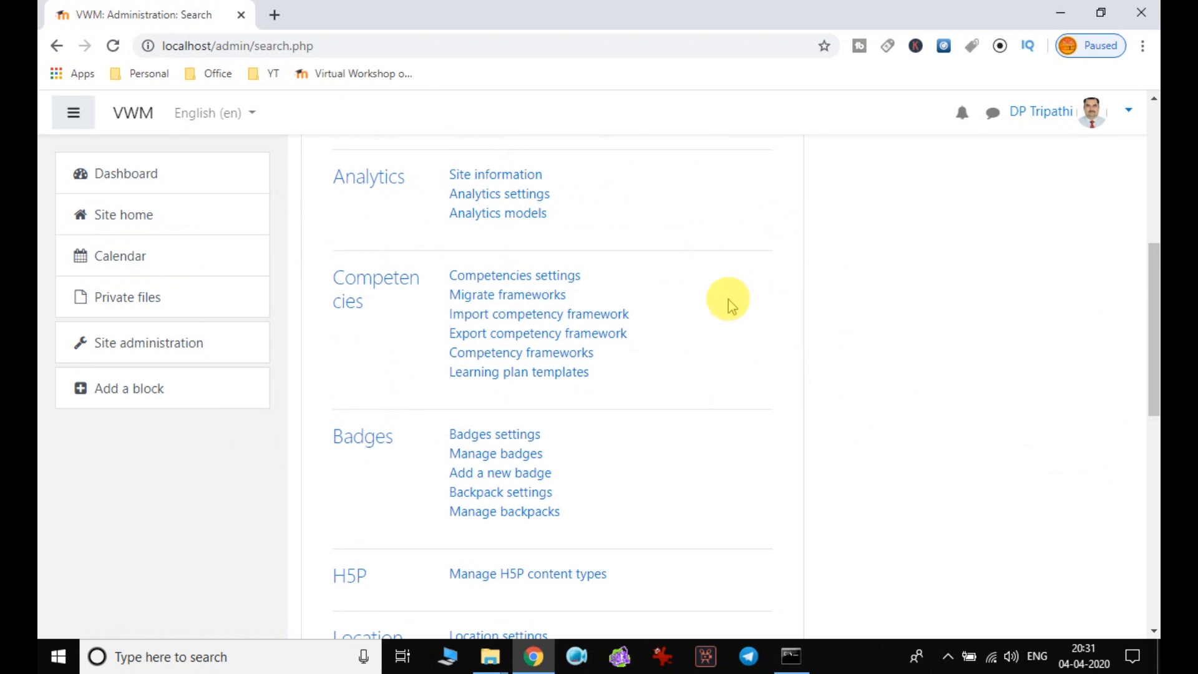
Step: Open the Language settings and set the site's default language to English (en)
{"action": "scroll", "coordinate": [731, 306], "scroll_direction": "down", "scroll_amount": 4}
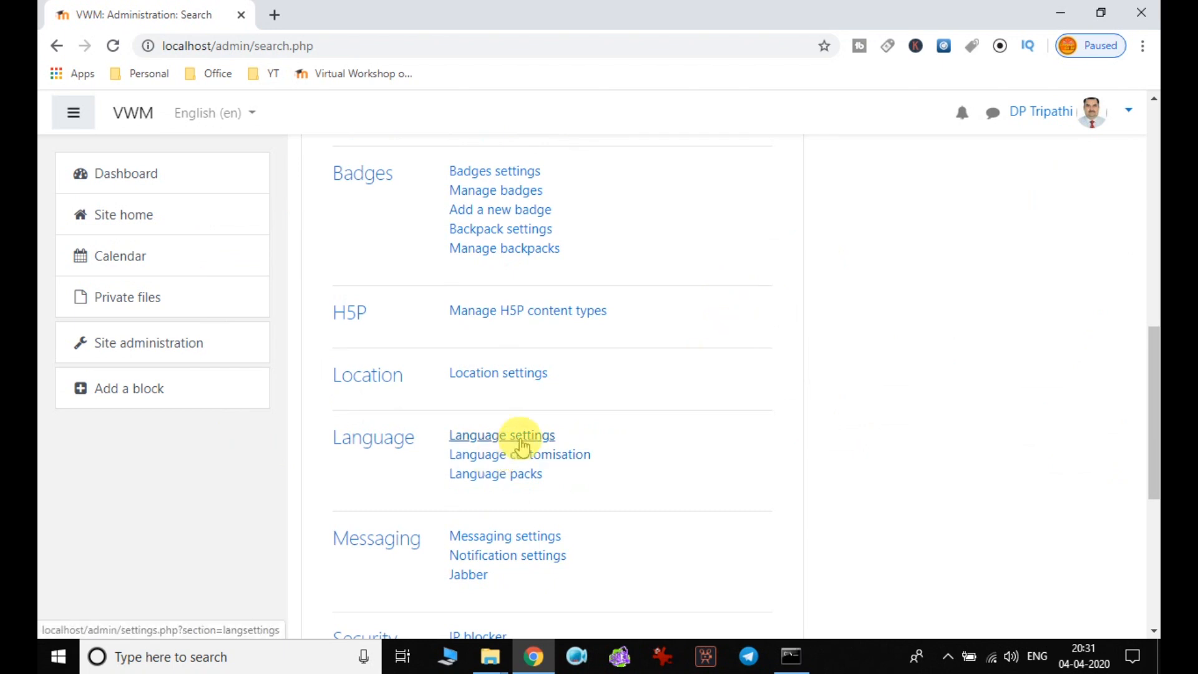
{"action": "left_click", "coordinate": [521, 437]}
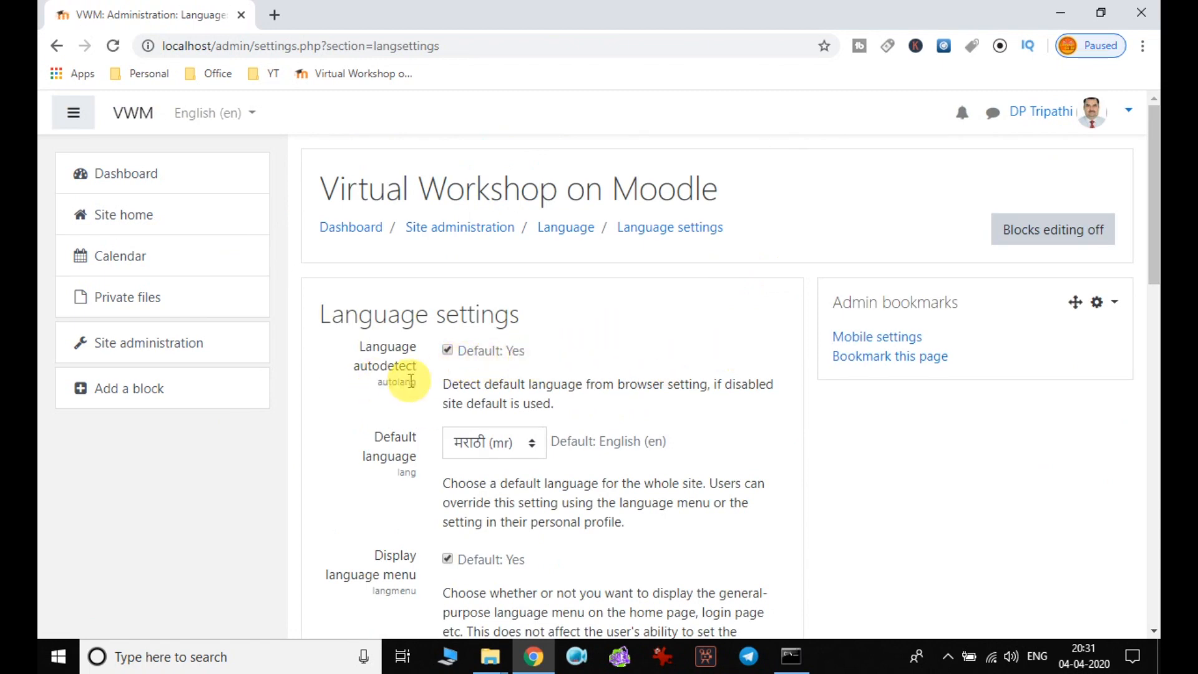
{"action": "scroll", "coordinate": [541, 362], "scroll_direction": "down", "scroll_amount": 1}
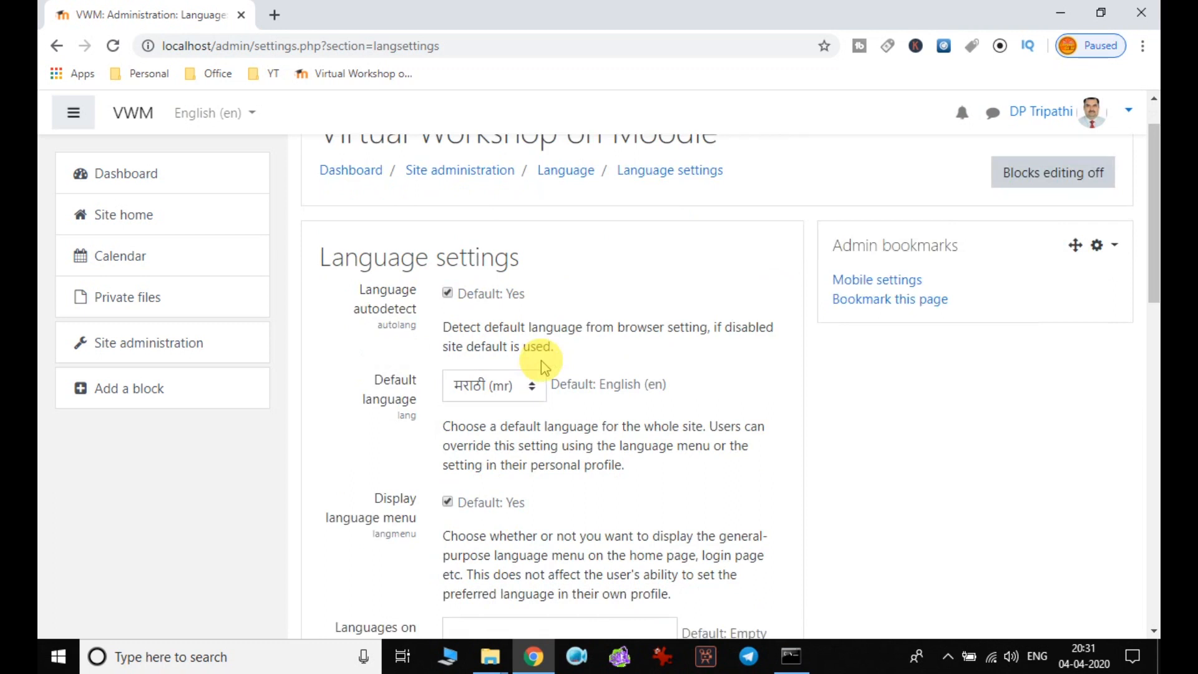
{"action": "left_click", "coordinate": [513, 362]}
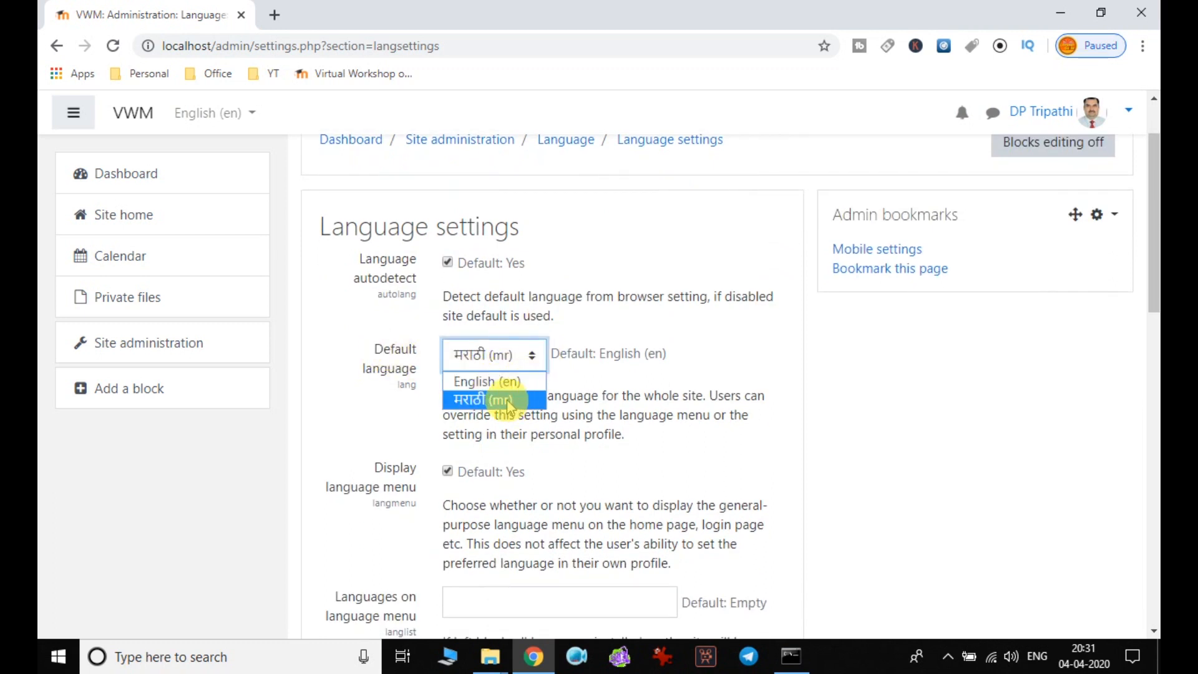
{"action": "left_click", "coordinate": [490, 381]}
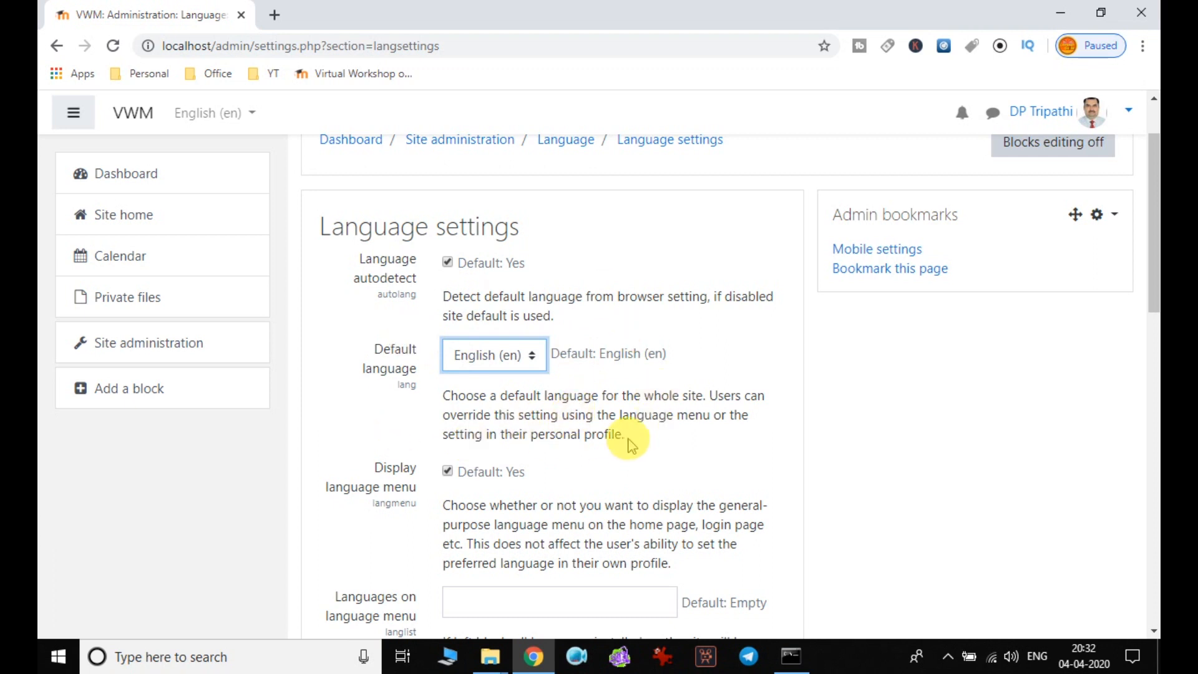
Step: Review the remaining language options down to the Excel encoding and save the language settings
{"action": "scroll", "coordinate": [655, 439], "scroll_direction": "down", "scroll_amount": 1}
{"action": "scroll", "coordinate": [654, 437], "scroll_direction": "down", "scroll_amount": 3}
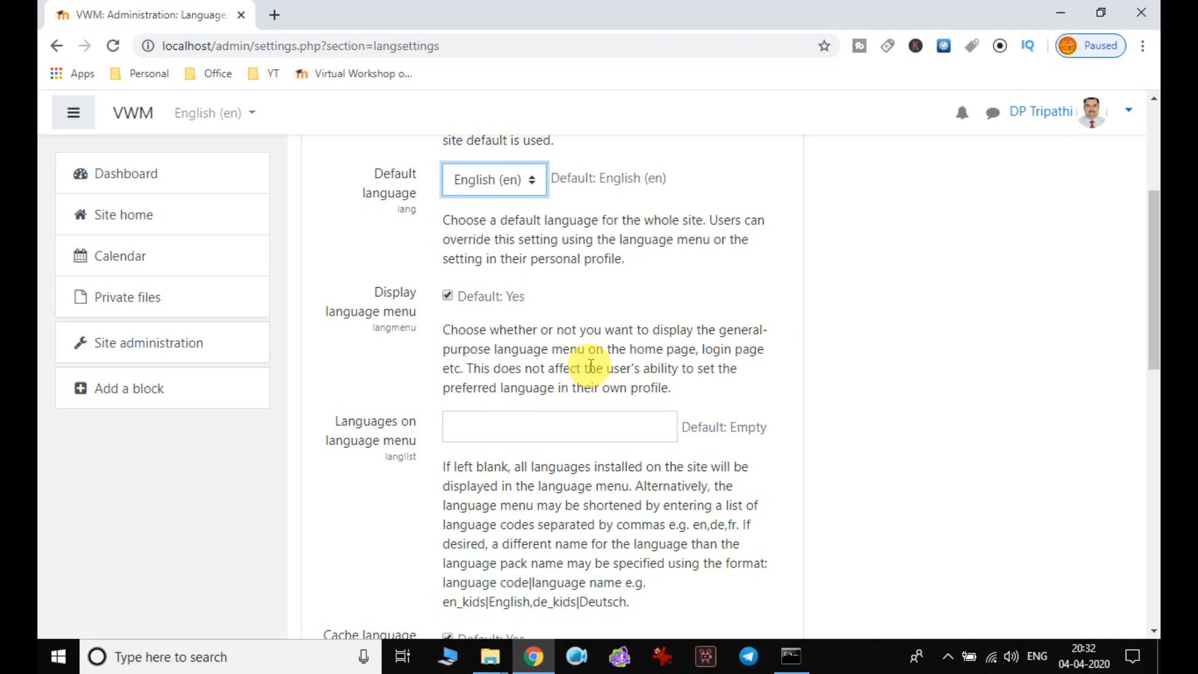
{"action": "scroll", "coordinate": [591, 365], "scroll_direction": "down", "scroll_amount": 3}
{"action": "scroll", "coordinate": [591, 366], "scroll_direction": "down", "scroll_amount": 9}
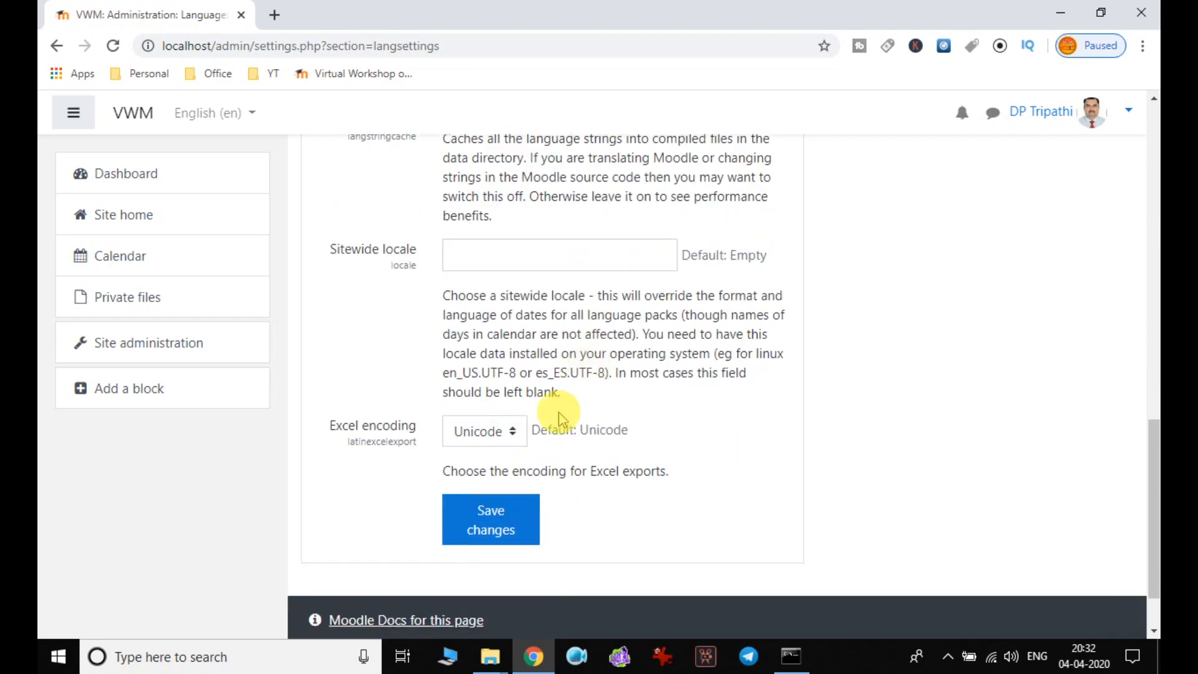
{"action": "left_click", "coordinate": [497, 527]}
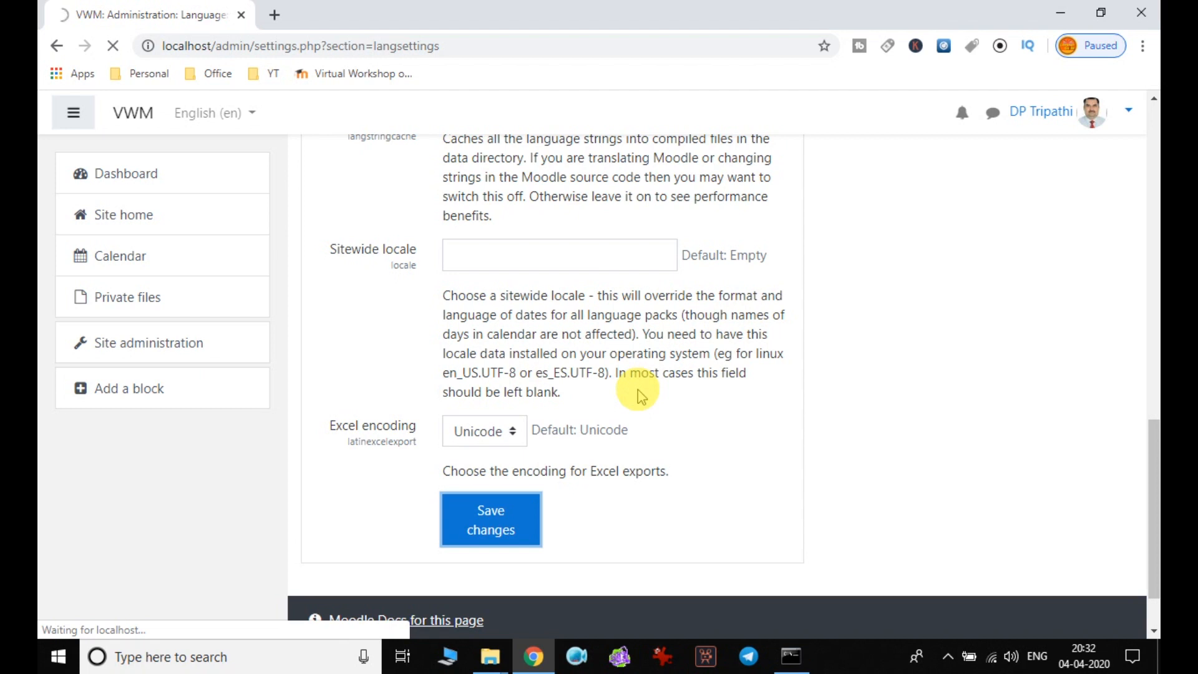
{"action": "scroll", "coordinate": [649, 378], "scroll_direction": "up", "scroll_amount": 12}
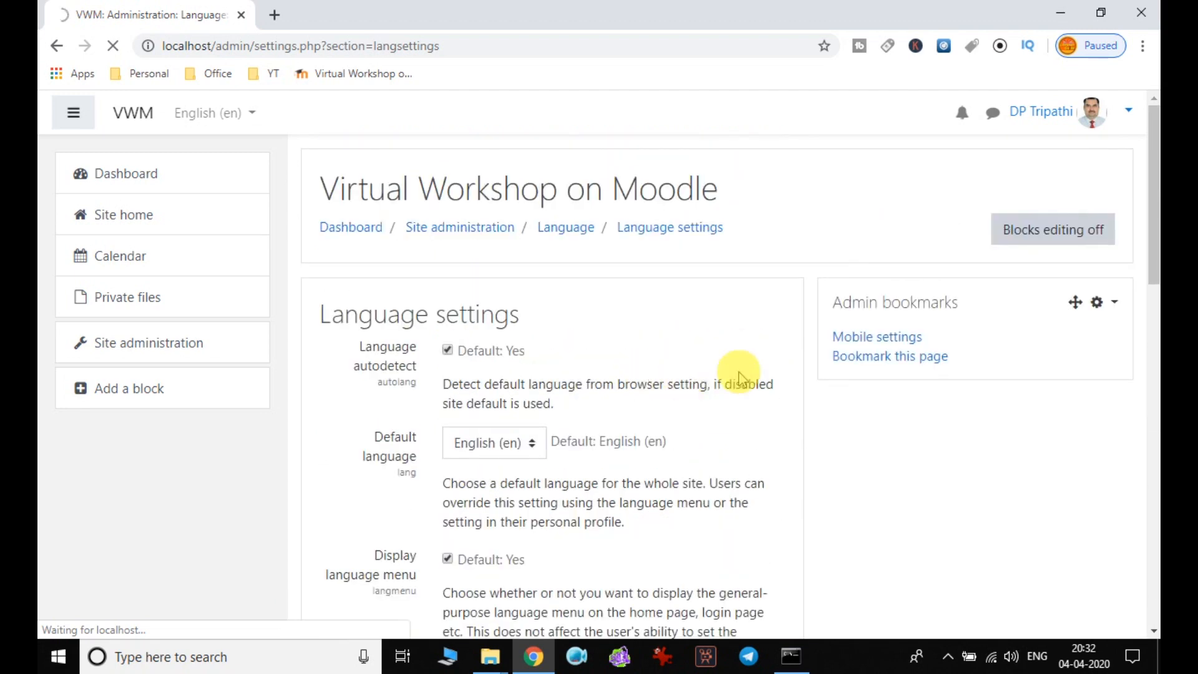
Step: Return to Site administration, open Language packs, and look through the available language packs
{"action": "scroll", "coordinate": [669, 472], "scroll_direction": "down", "scroll_amount": 10}
{"action": "scroll", "coordinate": [668, 478], "scroll_direction": "down", "scroll_amount": 6}
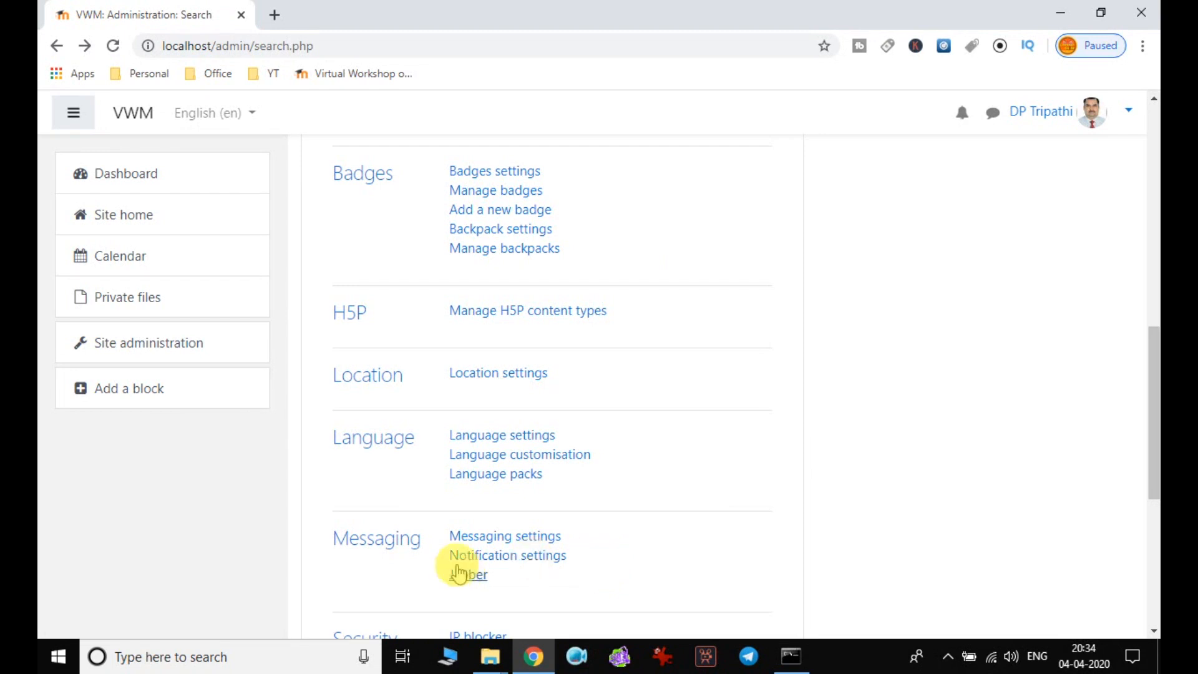
{"action": "left_click", "coordinate": [526, 477]}
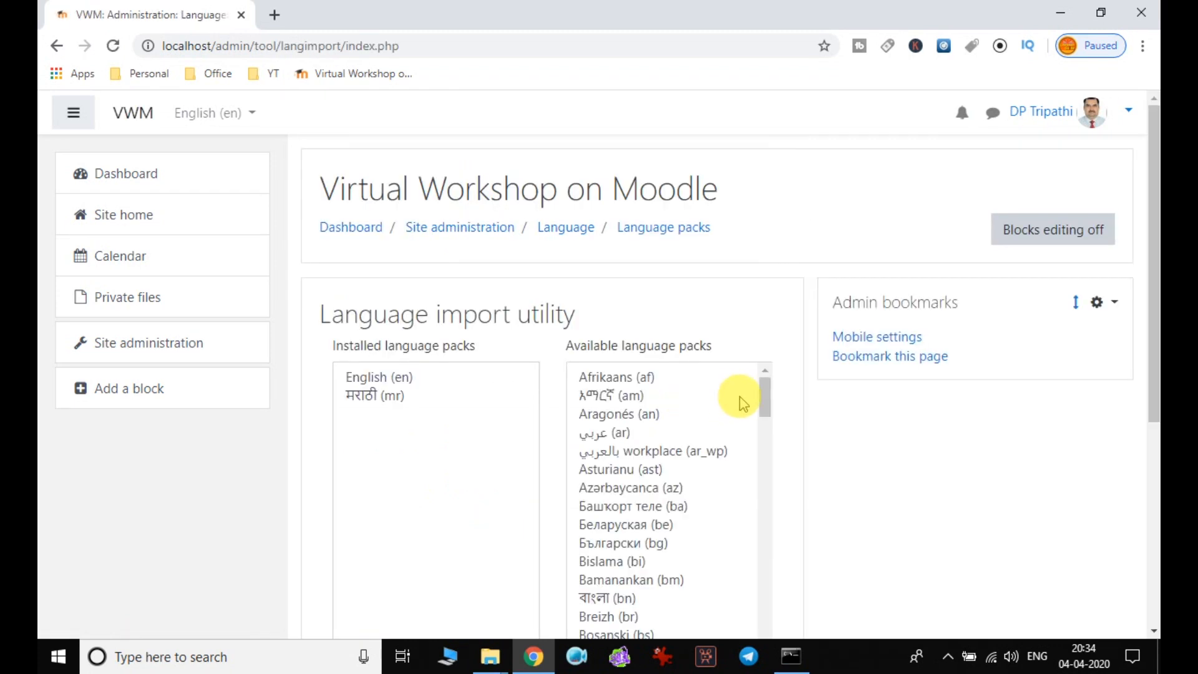
{"action": "scroll", "coordinate": [770, 402], "scroll_direction": "down", "scroll_amount": 2}
{"action": "scroll", "coordinate": [769, 402], "scroll_direction": "down", "scroll_amount": 1}
{"action": "scroll", "coordinate": [795, 396], "scroll_direction": "down", "scroll_amount": 4}
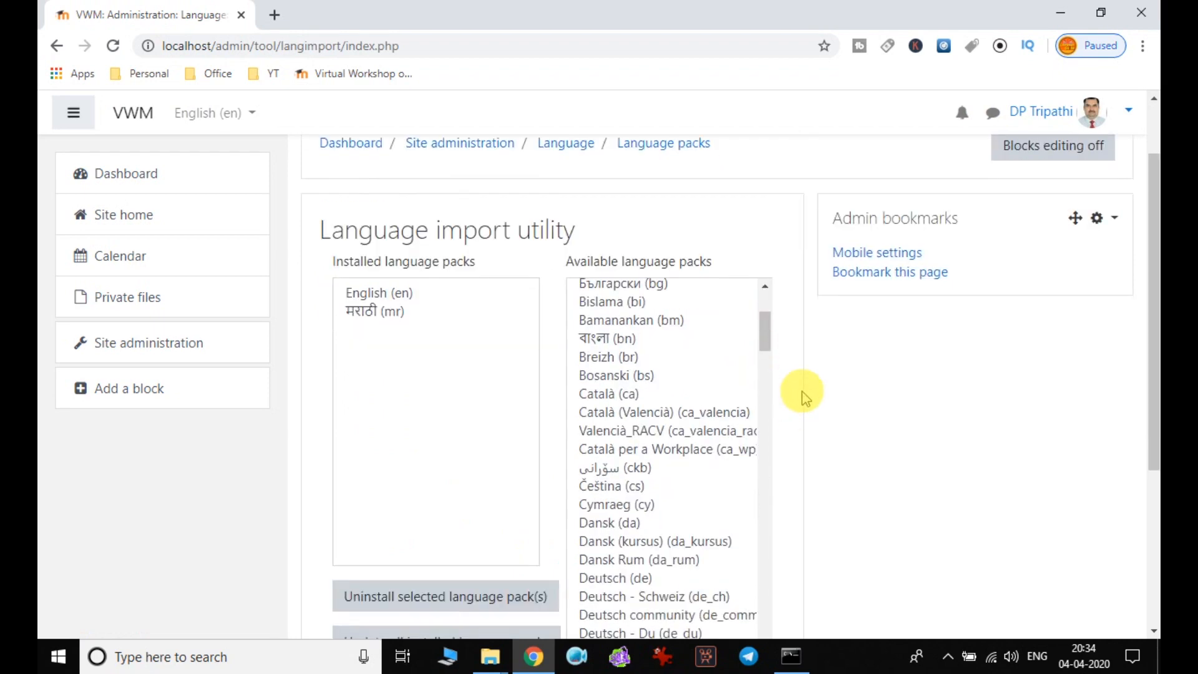
{"action": "scroll", "coordinate": [785, 407], "scroll_direction": "up", "scroll_amount": 8}
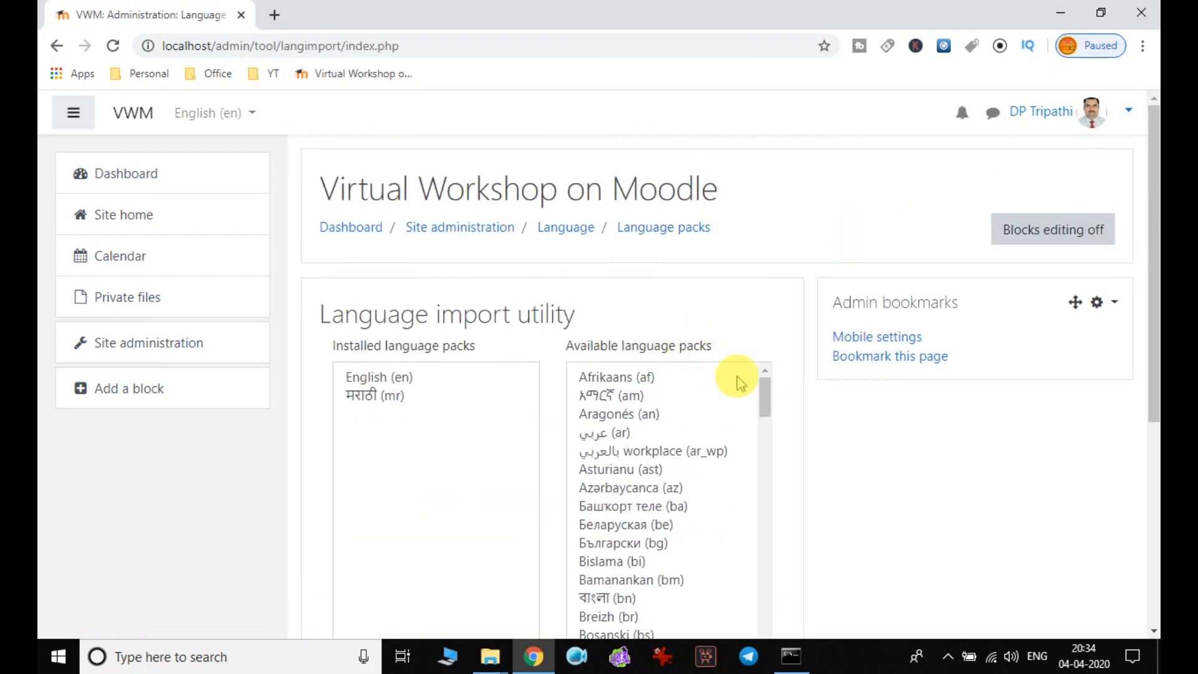
Step: Install the हिंदी (hi) language pack from the available language packs
{"action": "scroll", "coordinate": [830, 368], "scroll_direction": "down", "scroll_amount": 2}
{"action": "left_click_drag", "start_coordinate": [767, 313], "coordinate": [768, 437]}
{"action": "left_click", "coordinate": [613, 450]}
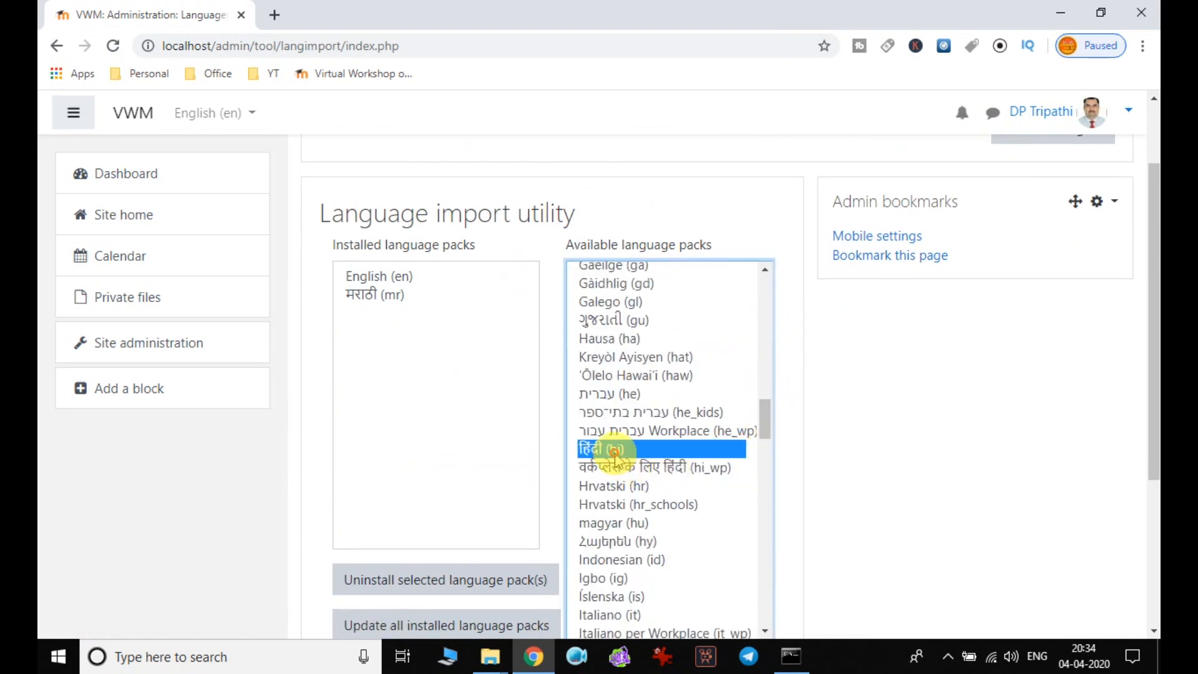
{"action": "scroll", "coordinate": [834, 395], "scroll_direction": "down", "scroll_amount": 3}
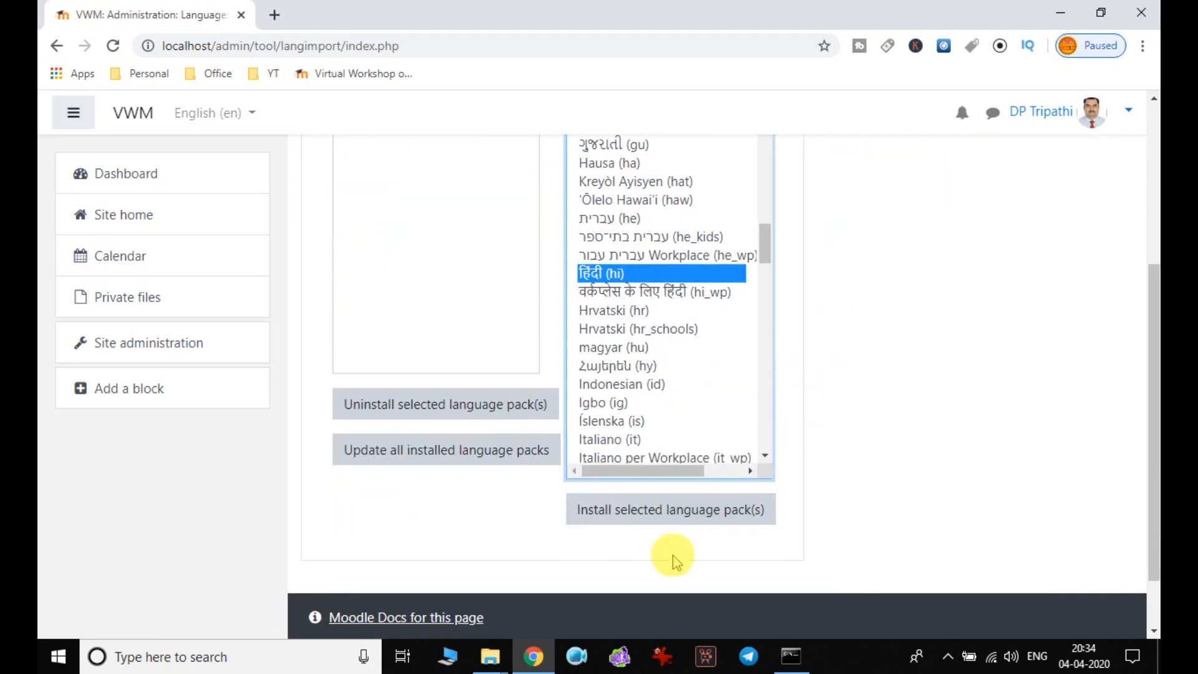
{"action": "left_click", "coordinate": [671, 510]}
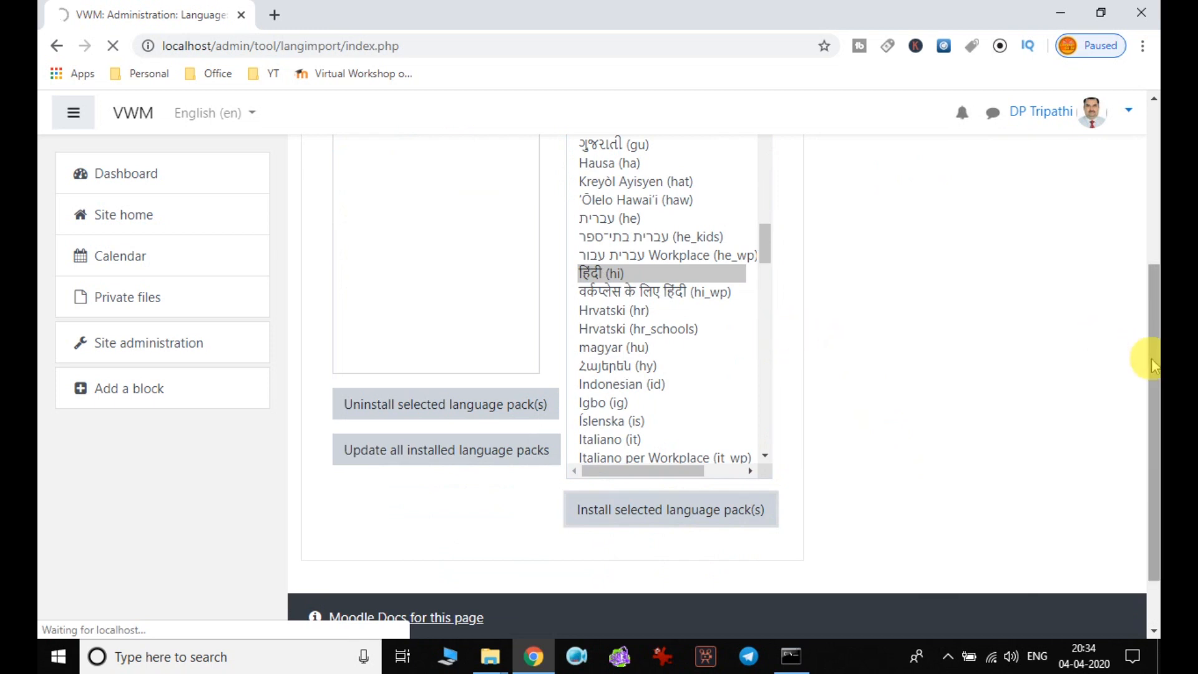
Step: Find the नेपाली (ne) language pack among the available packs and install it
{"action": "left_click_drag", "start_coordinate": [1150, 362], "coordinate": [1150, 309]}
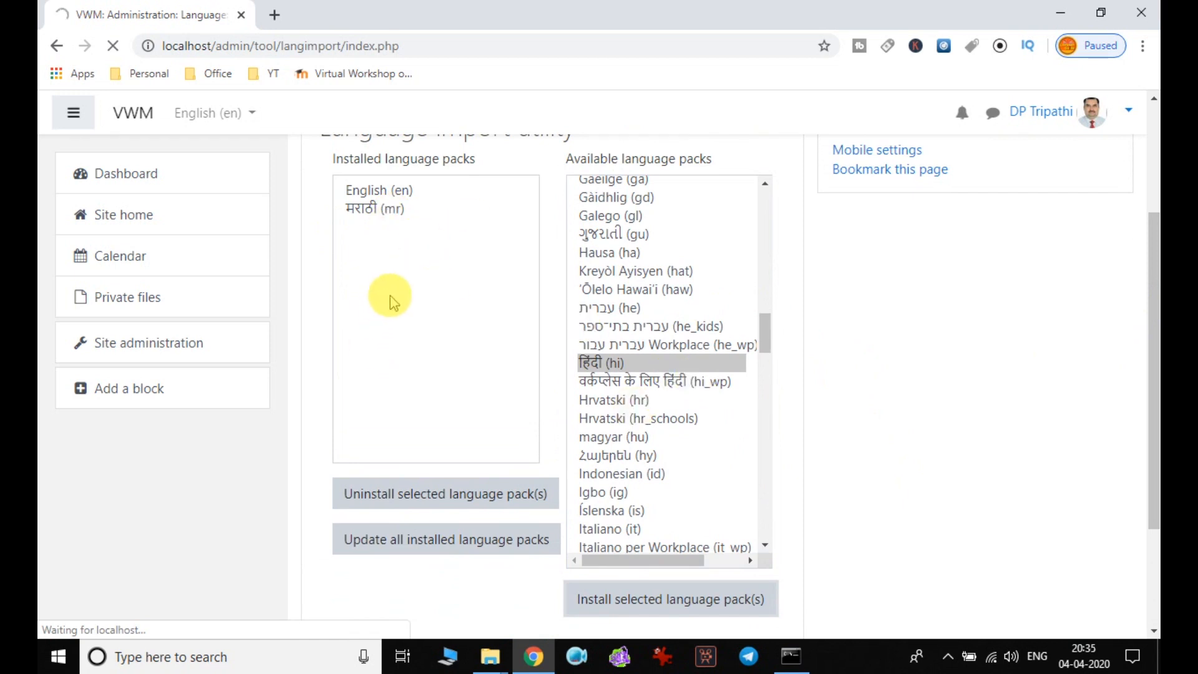
{"action": "left_click_drag", "start_coordinate": [768, 334], "coordinate": [767, 405]}
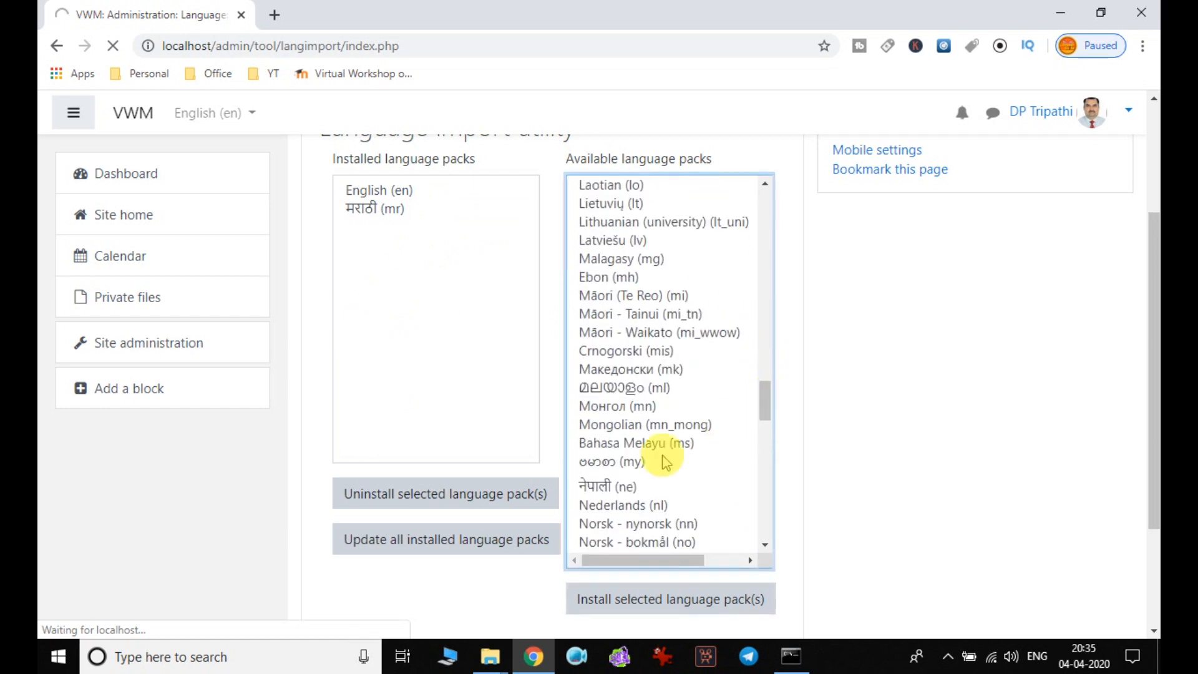
{"action": "left_click", "coordinate": [620, 487]}
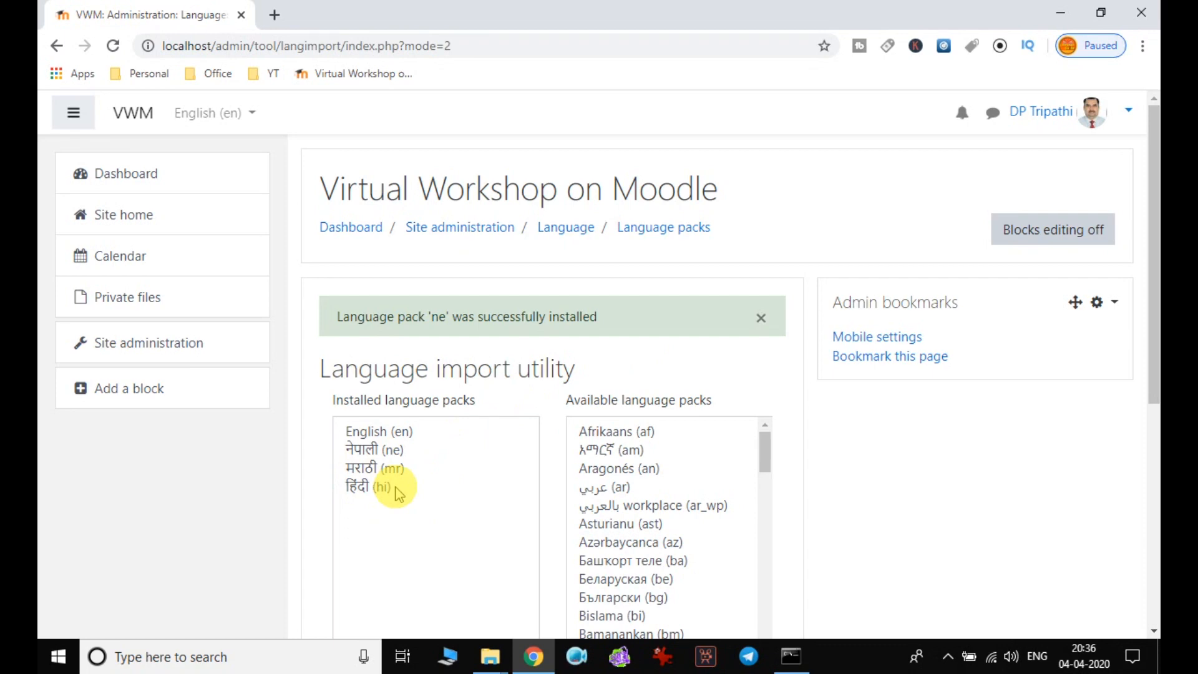
Step: Skim the installed and available language packs in the Language import utility
{"action": "scroll", "coordinate": [803, 297], "scroll_direction": "down", "scroll_amount": 3}
{"action": "scroll", "coordinate": [674, 446], "scroll_direction": "down", "scroll_amount": 5}
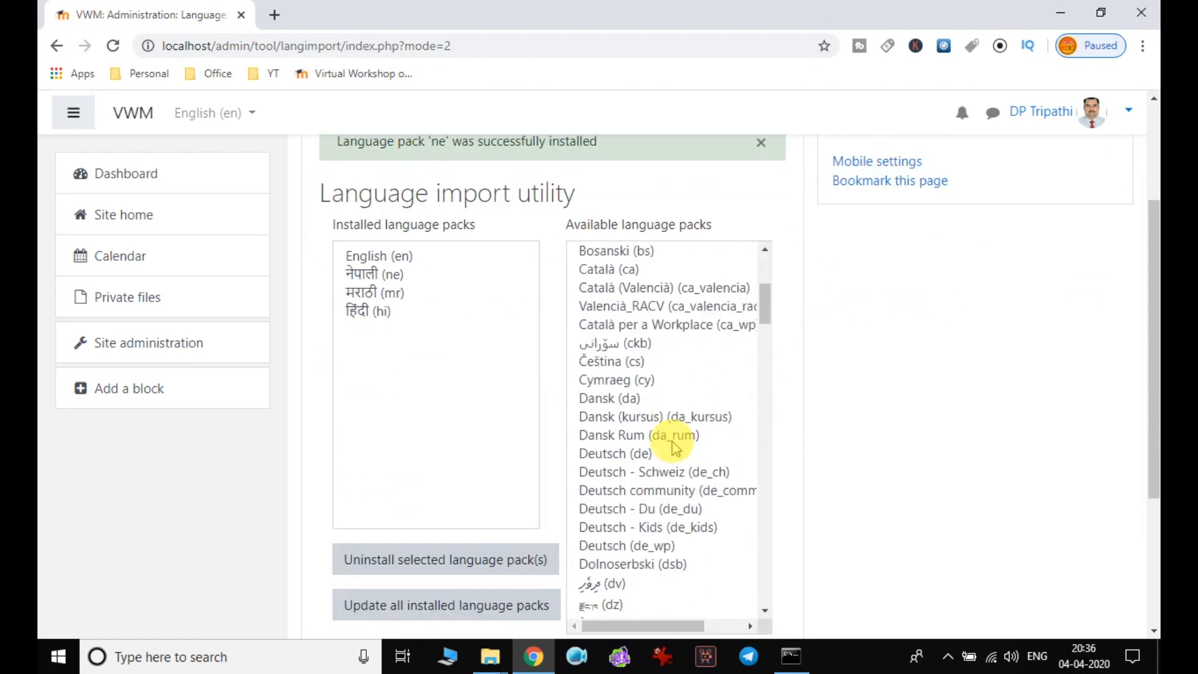
{"action": "scroll", "coordinate": [671, 447], "scroll_direction": "down", "scroll_amount": 3}
{"action": "scroll", "coordinate": [669, 447], "scroll_direction": "up", "scroll_amount": 8}
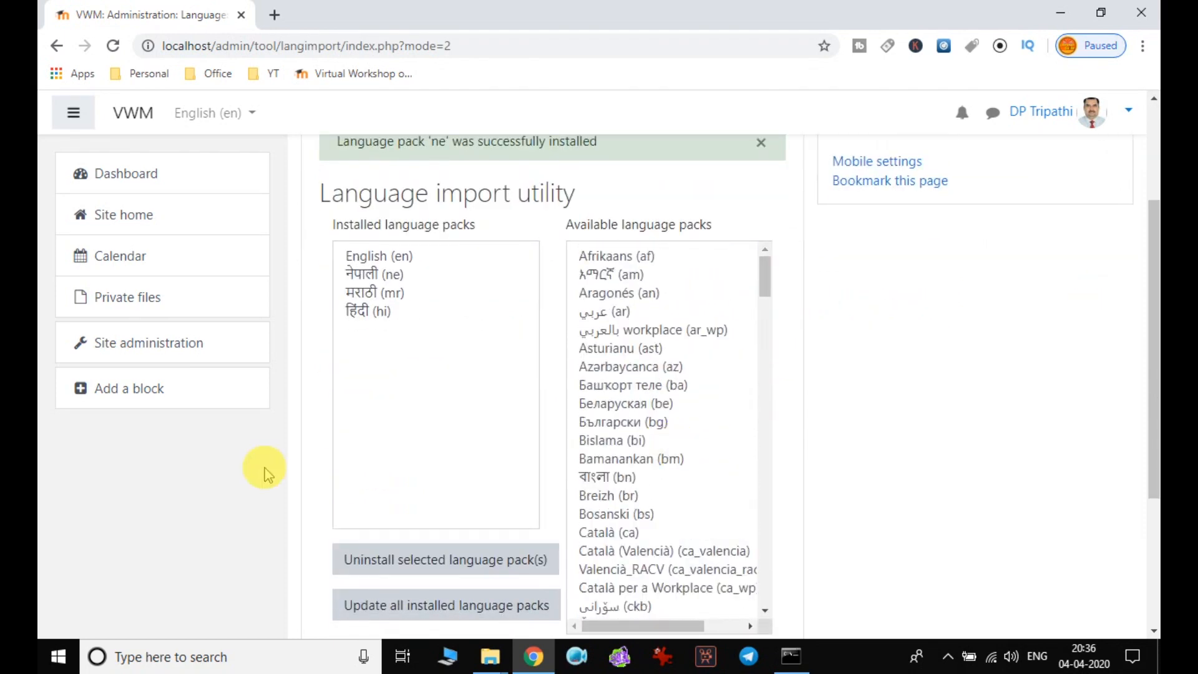
Step: Switch the site's display language to हिंदी (hi) and back to English (en)
{"action": "left_click", "coordinate": [249, 115]}
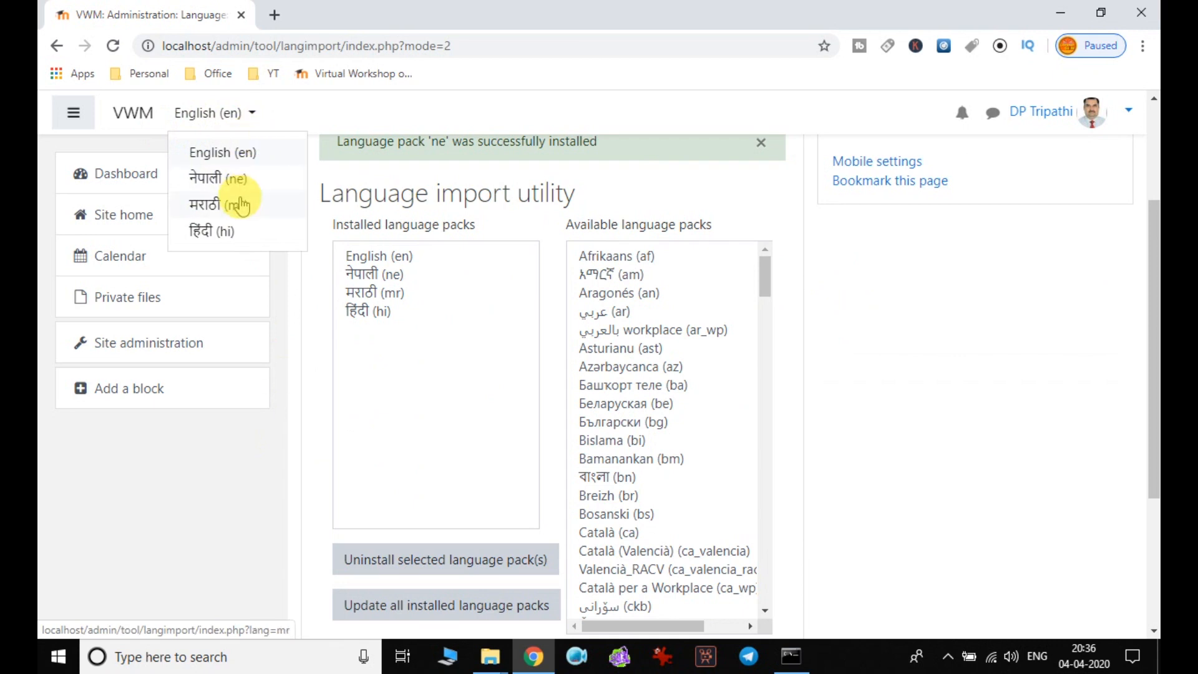
{"action": "left_click", "coordinate": [223, 233]}
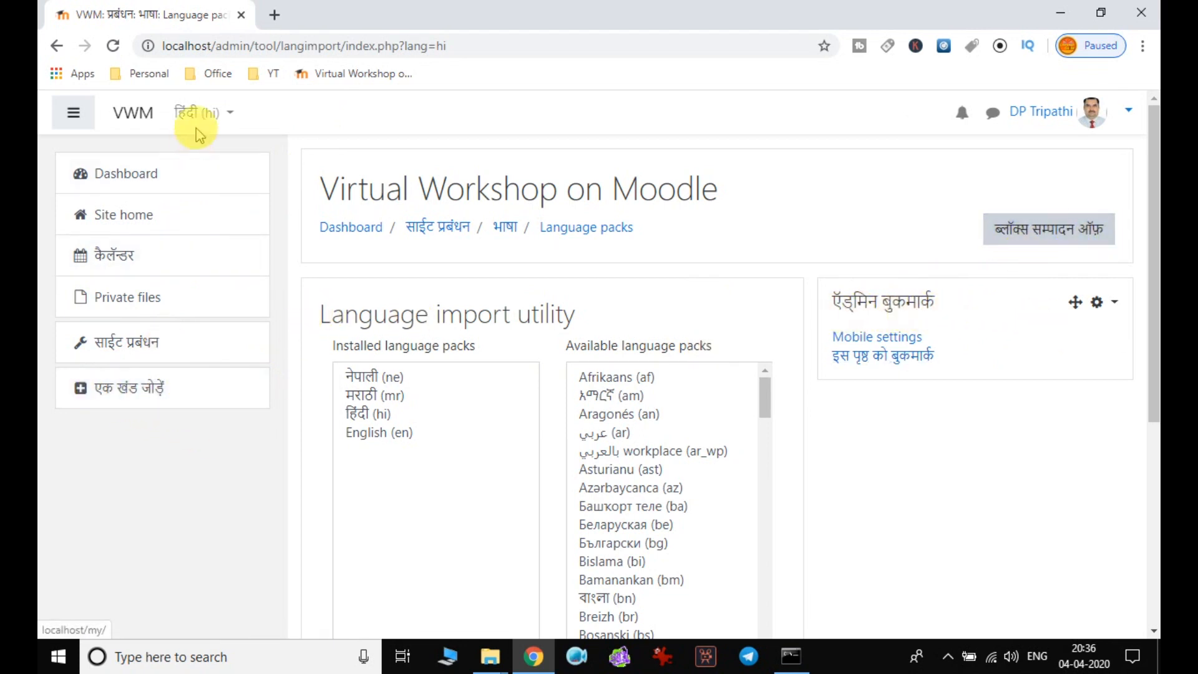
{"action": "left_click", "coordinate": [224, 115]}
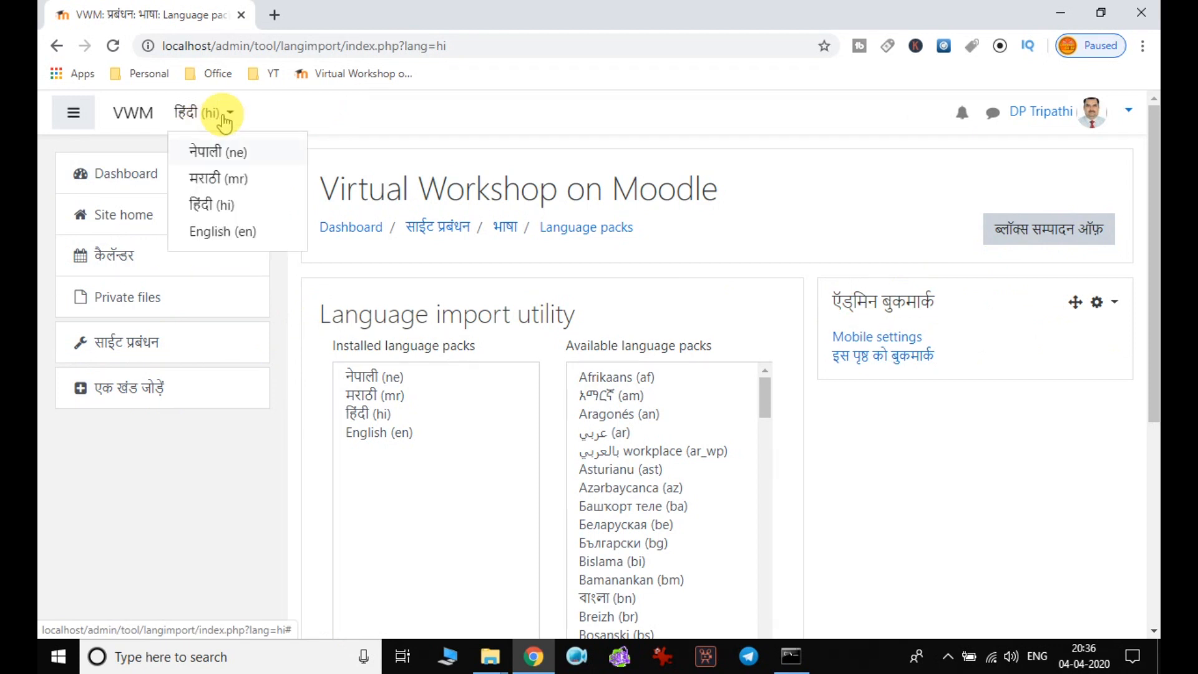
{"action": "left_click", "coordinate": [224, 234]}
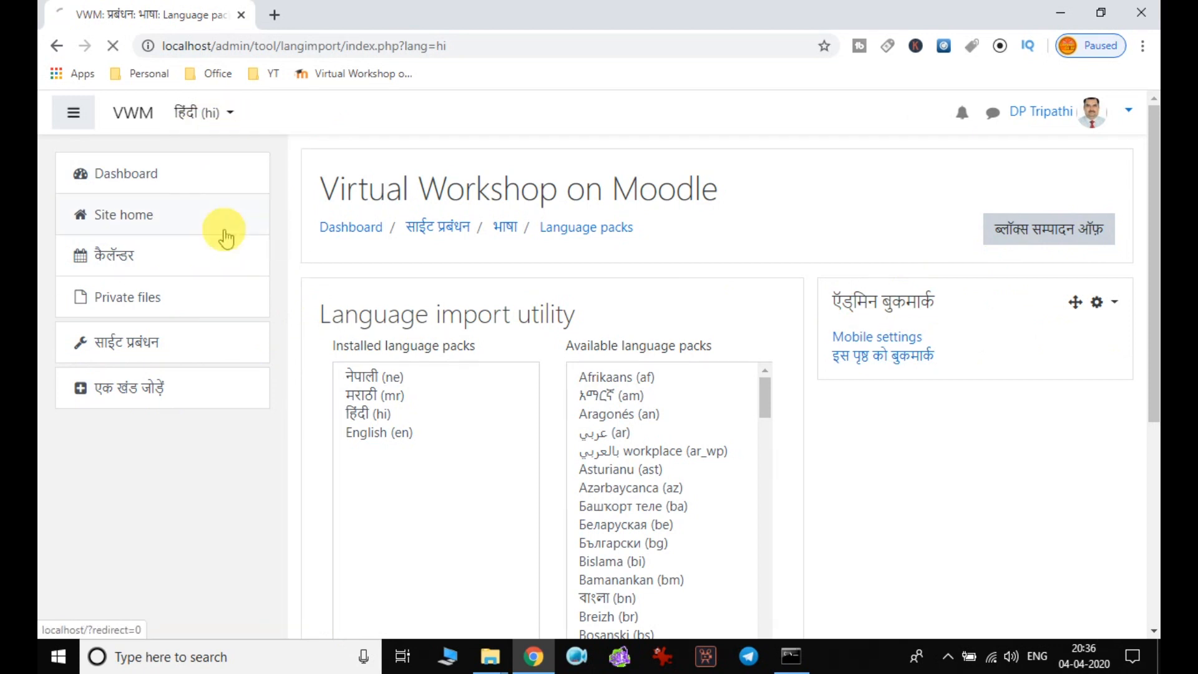